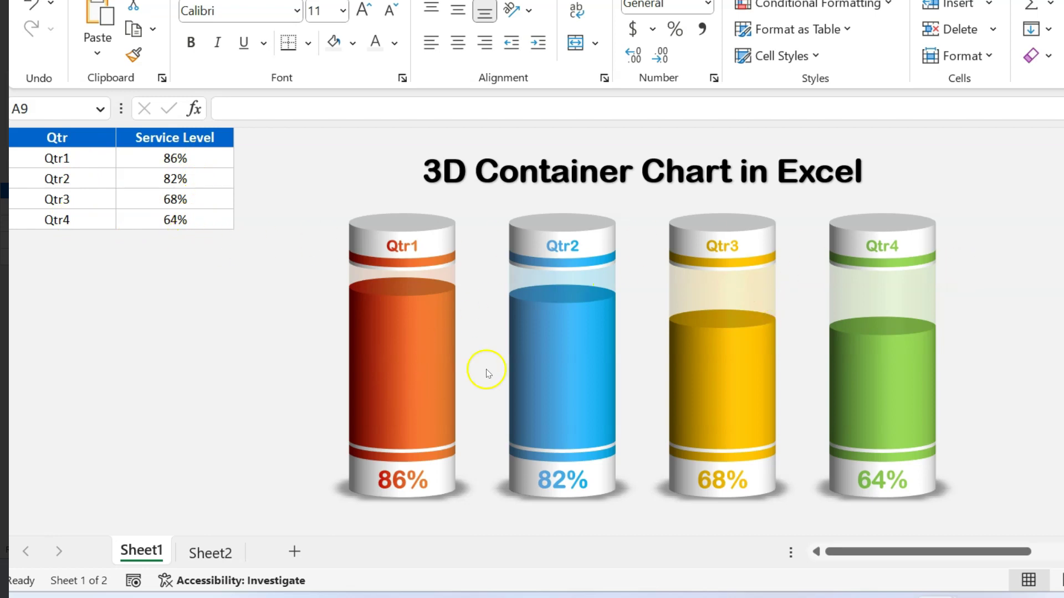
Inspect the formulas behind the Service Level values for Qtr1 to Qtr4
mouse_move(401, 319)
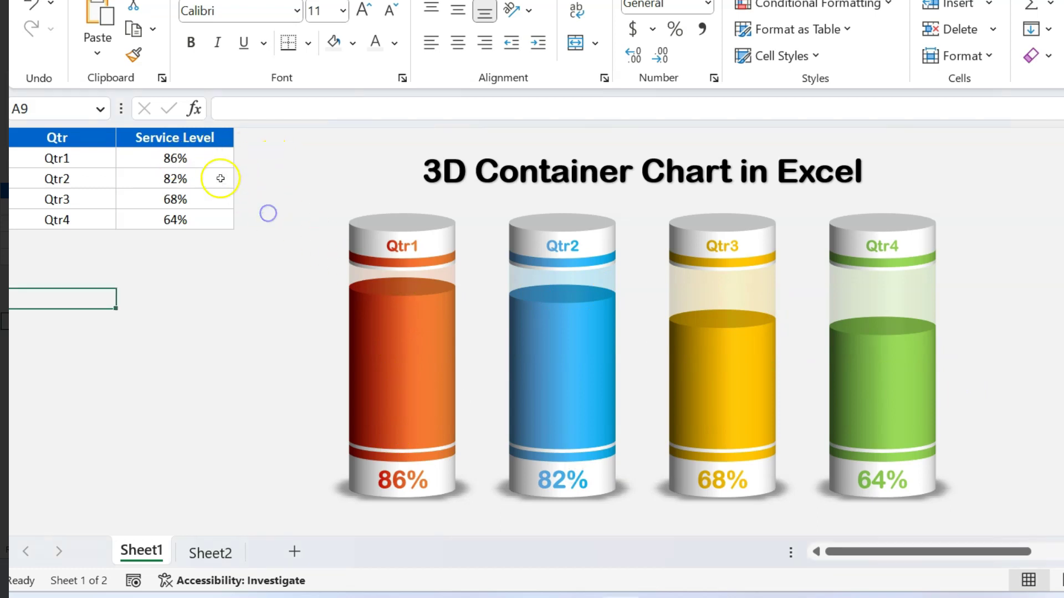
click(202, 163)
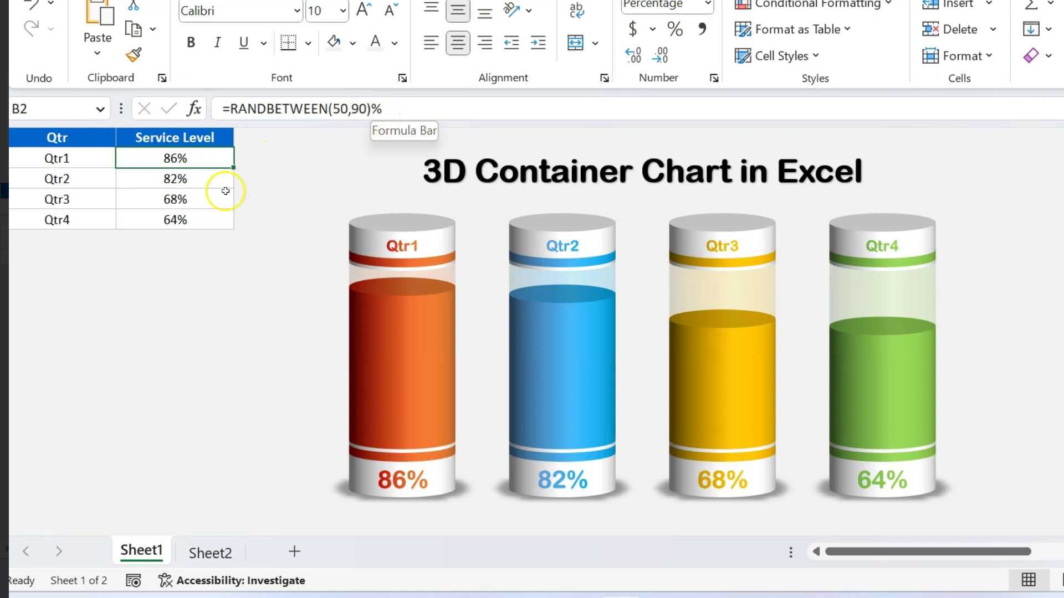
click(199, 190)
drag(191, 162, 188, 216)
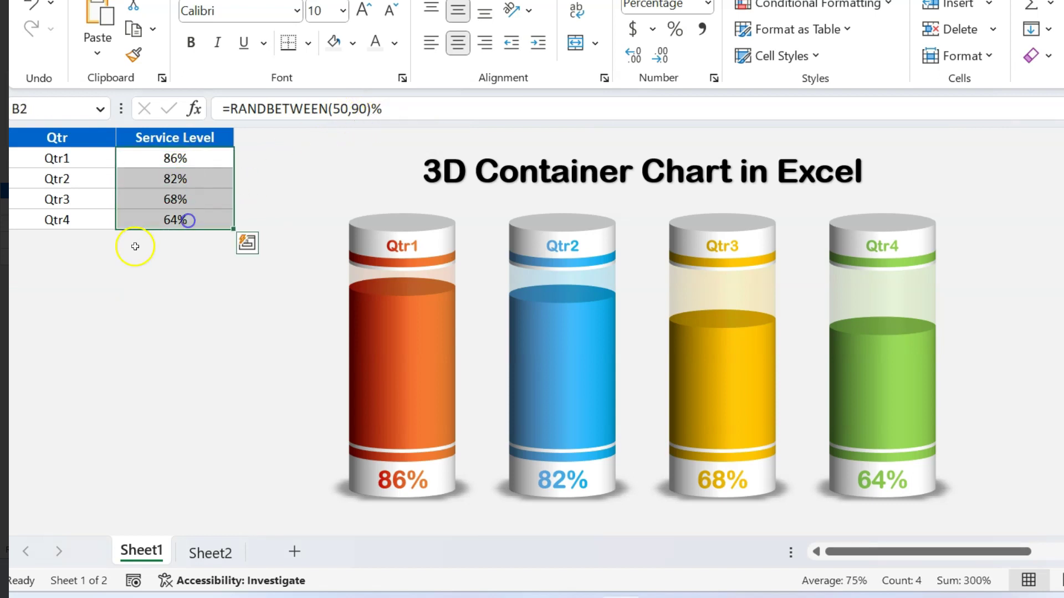
click(152, 342)
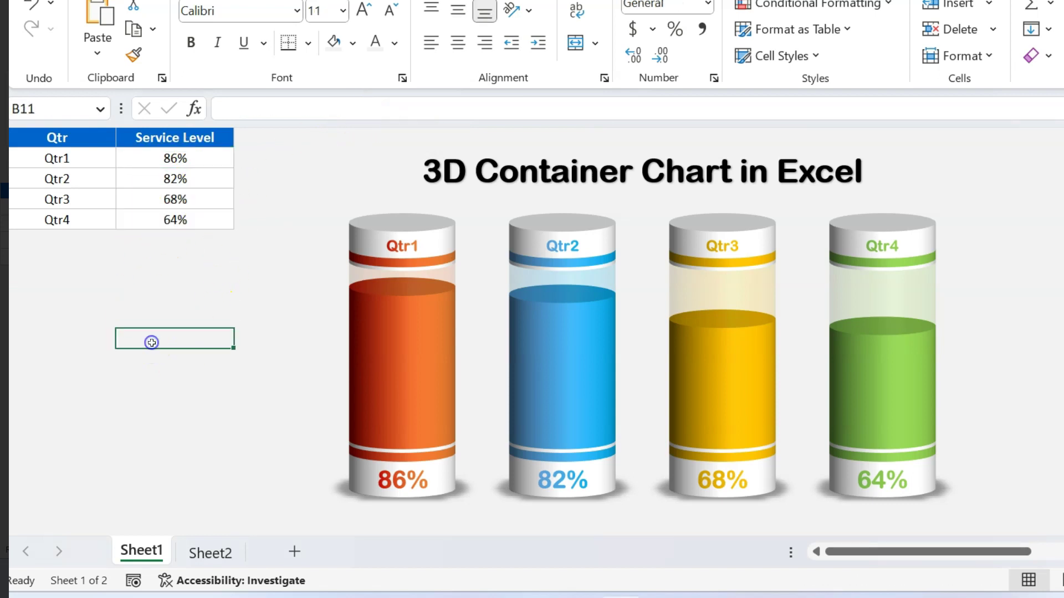
Recalculate the sheet repeatedly to watch the container chart respond to new random service levels
key(F9)
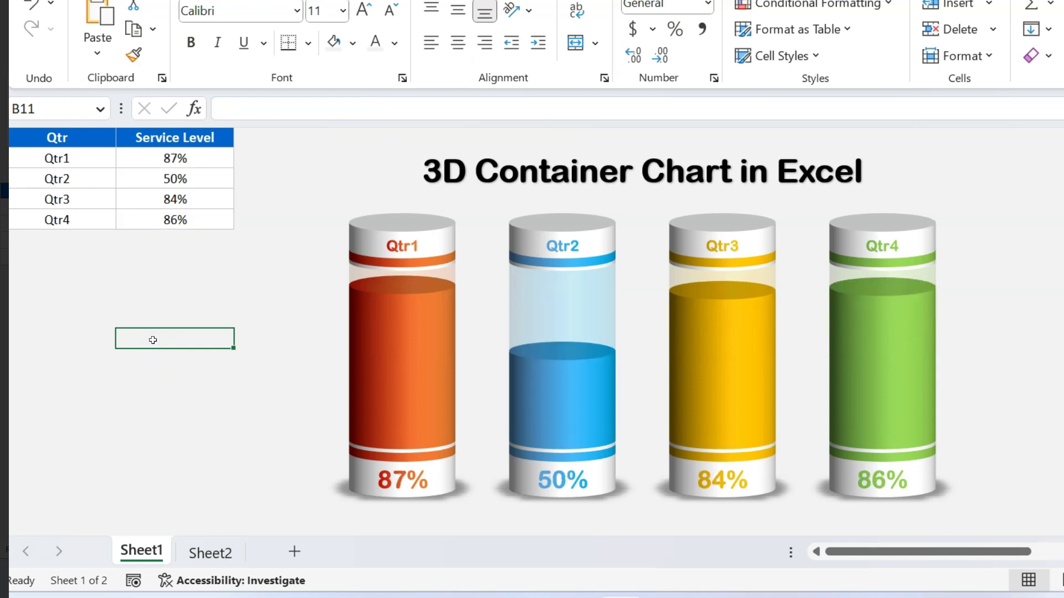
key(F9)
key(F9)
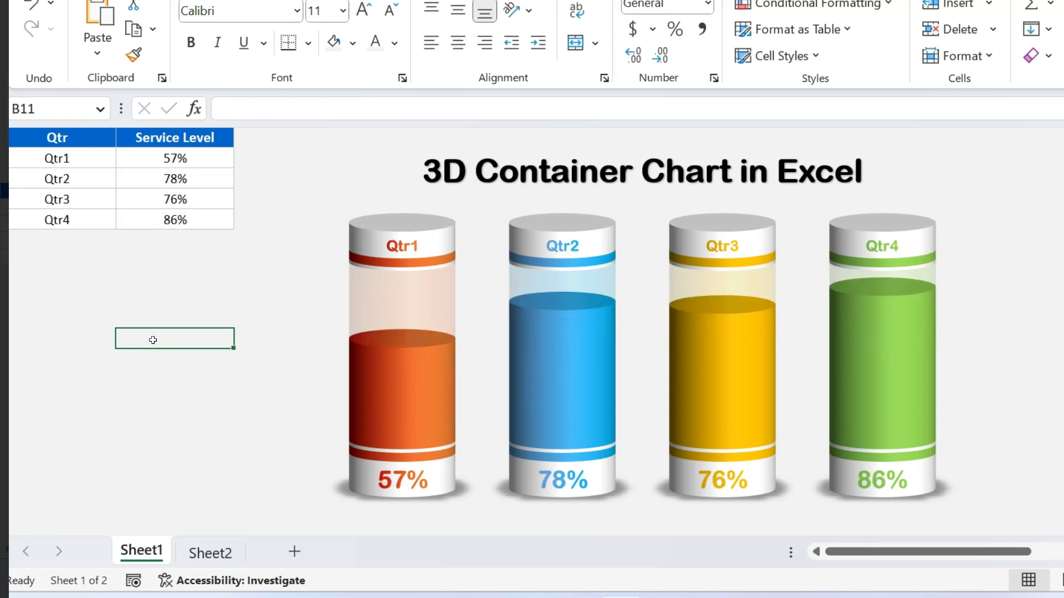
key(F9)
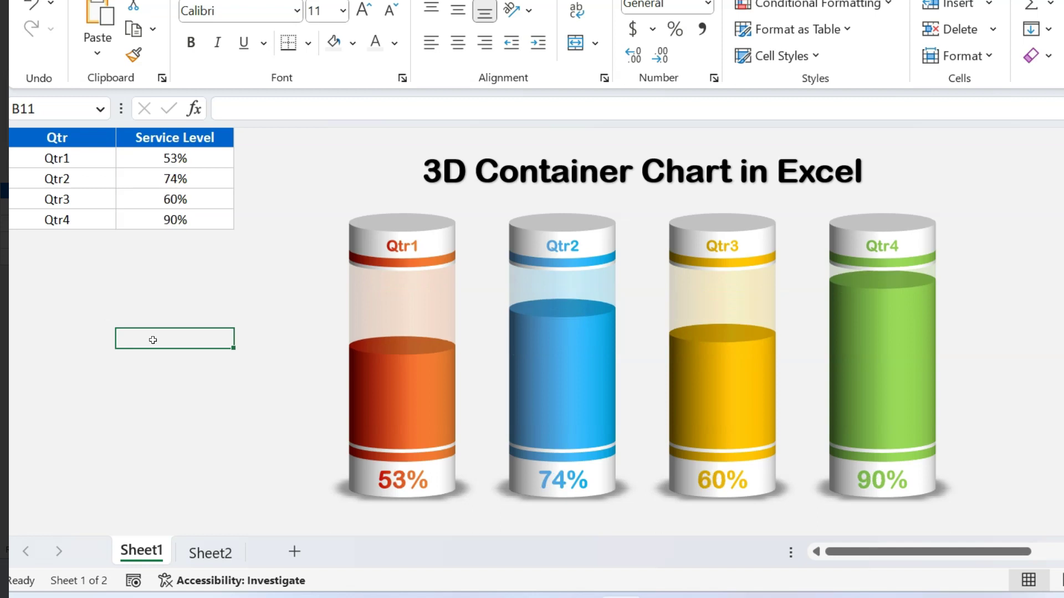
key(F9)
key(F9)
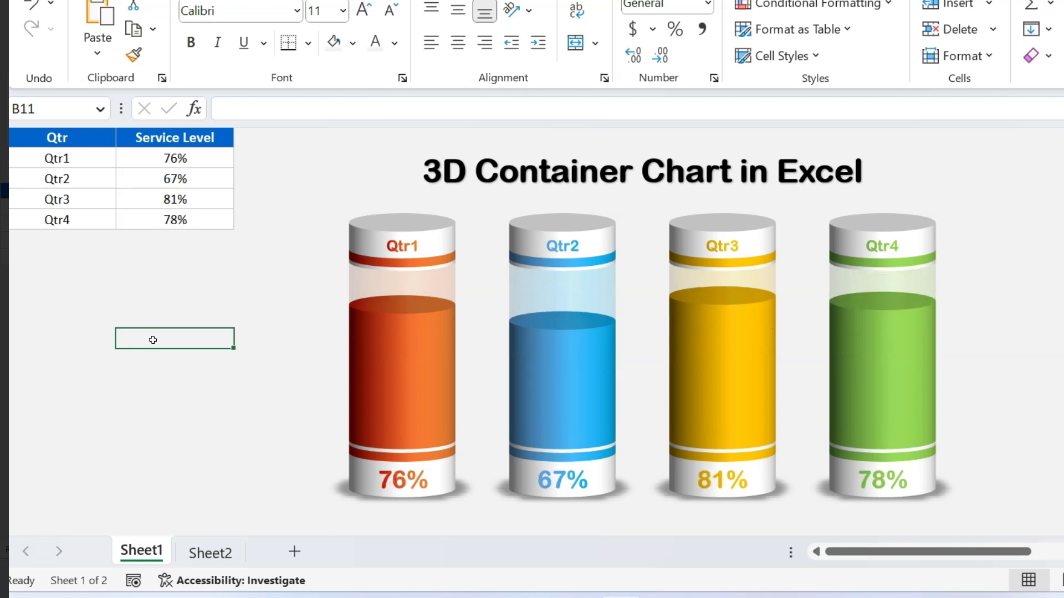
key(F9)
key(F9)
key(F9)
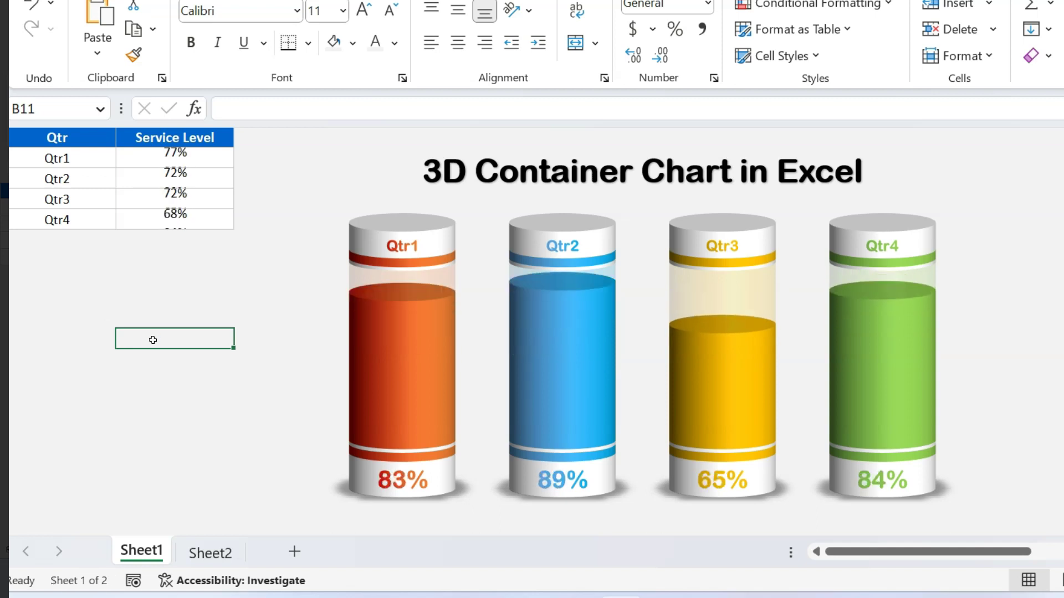
View the box-shaped container chart on Sheet2 and return to Sheet1
key(Up)
key(Up)
key(Up)
key(Up)
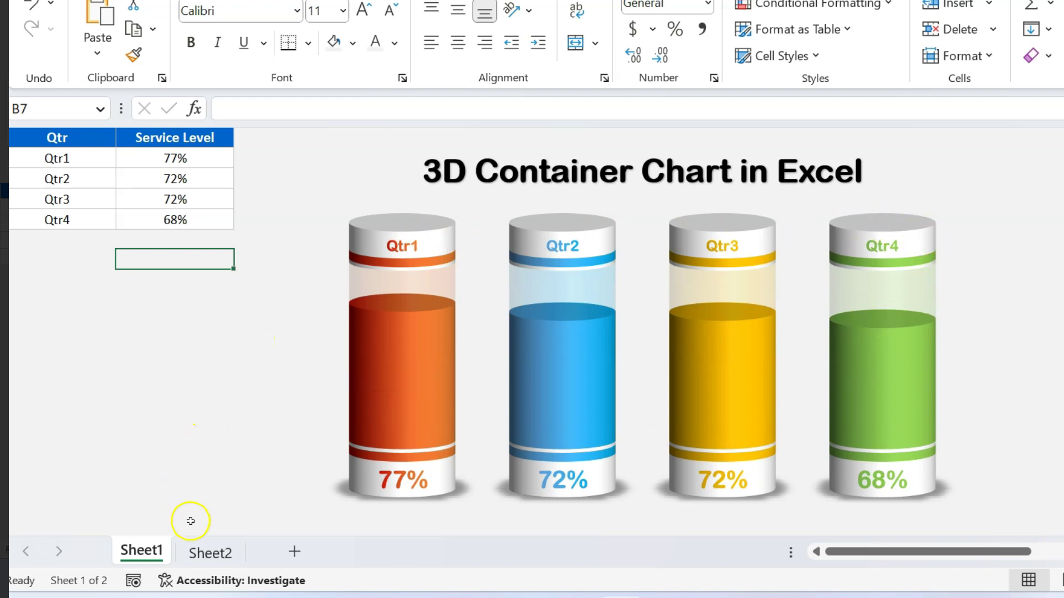
click(210, 553)
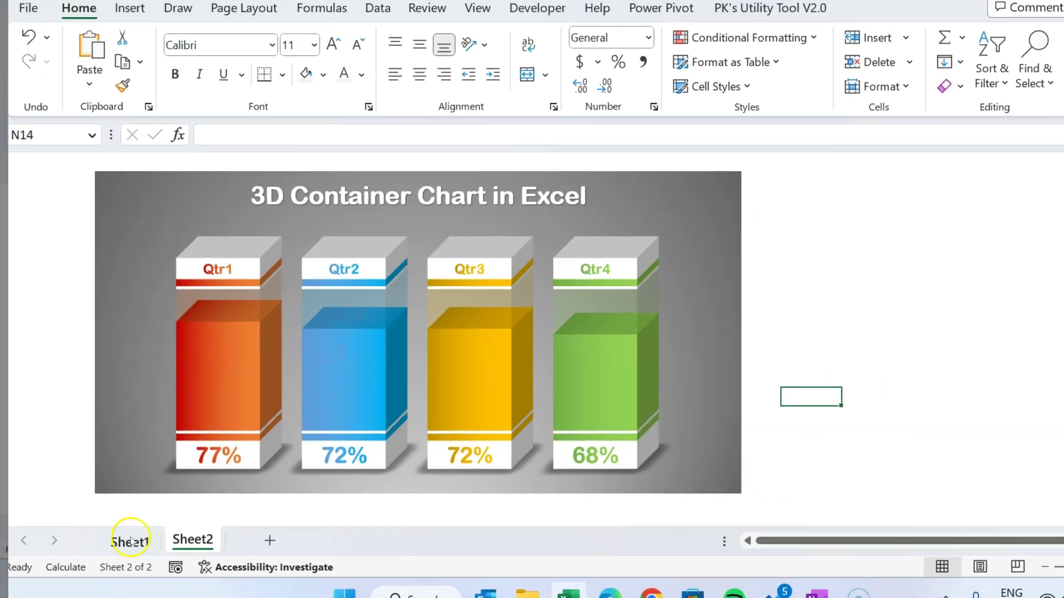
click(142, 553)
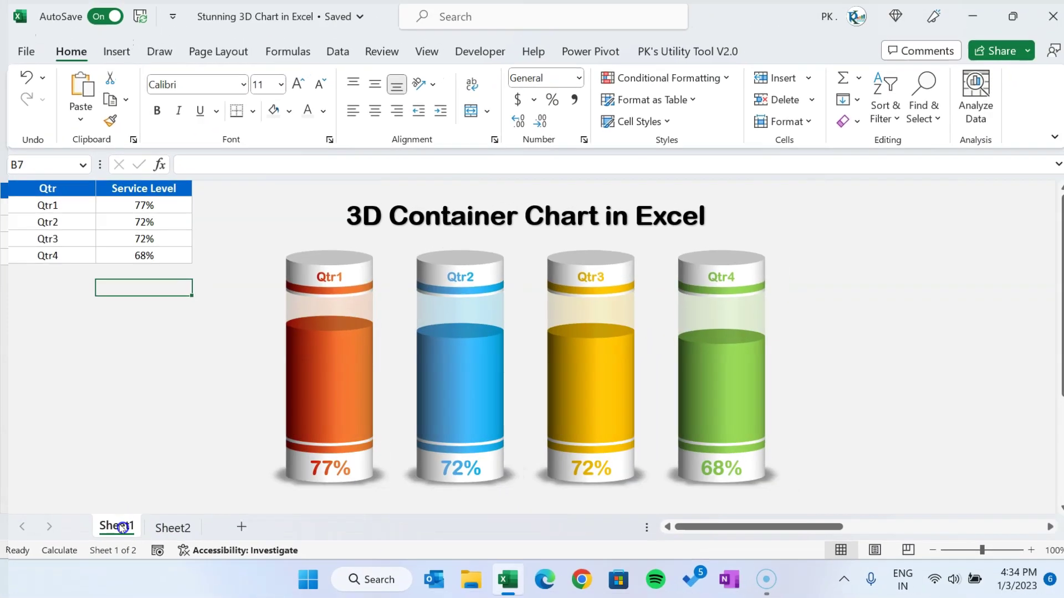
Copy the Qtr and Service Level table into cell A1 of a new workbook and autofit column B
drag(56, 193, 142, 250)
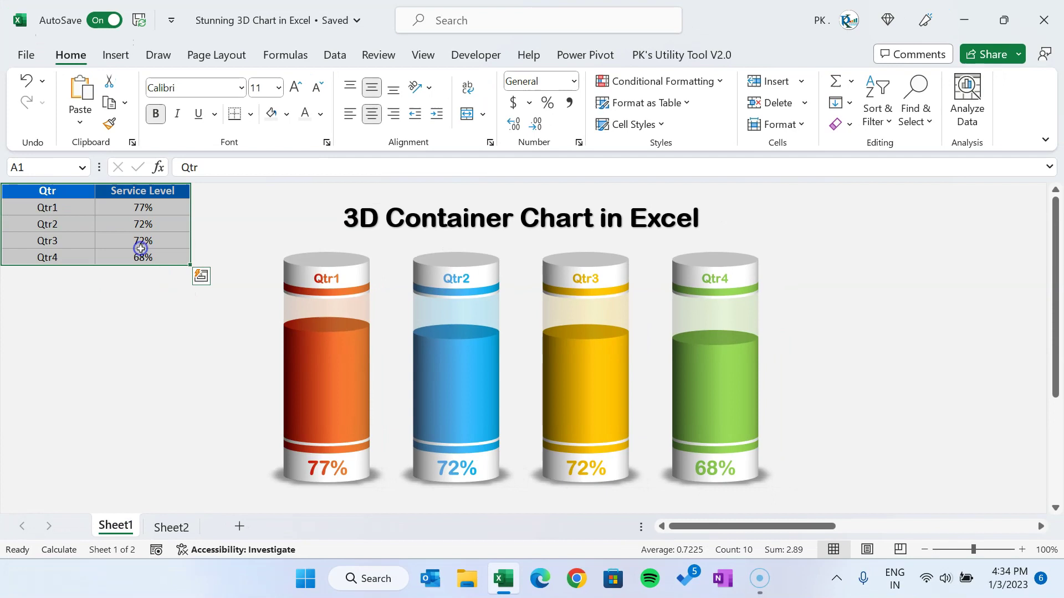
key(ctrl+c)
key(ctrl+n)
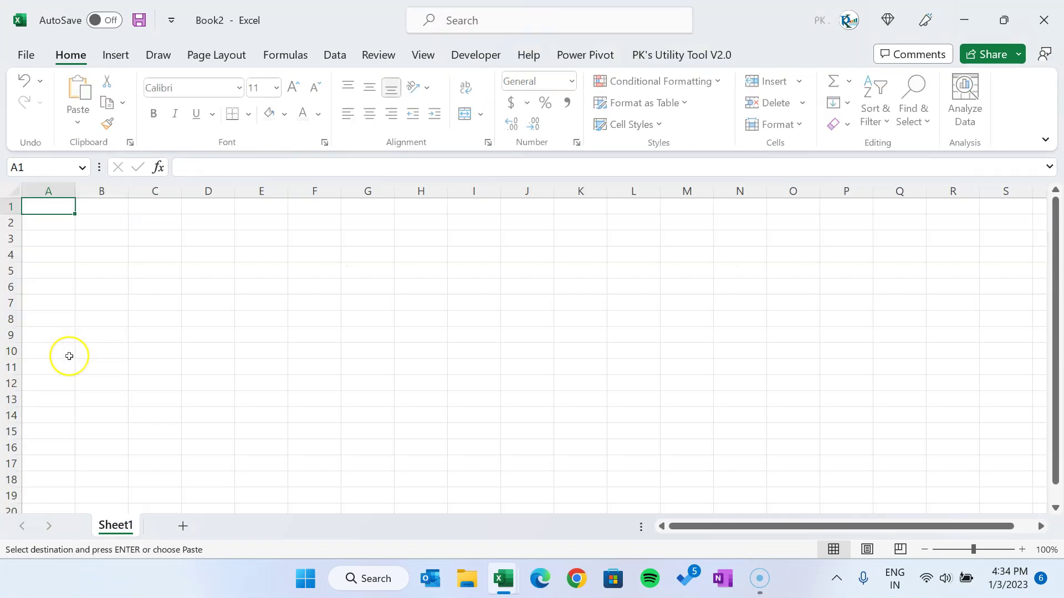
key(ctrl+v)
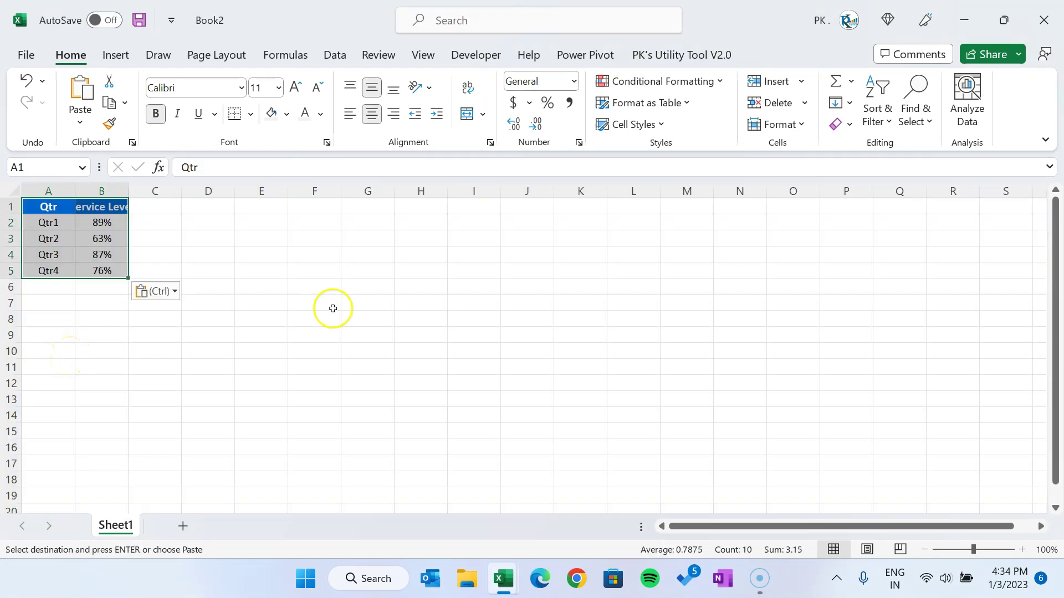
click(332, 306)
double_click(128, 191)
Replace the random formulas in B2:B5 with their static values using Paste Special Values
click(109, 223)
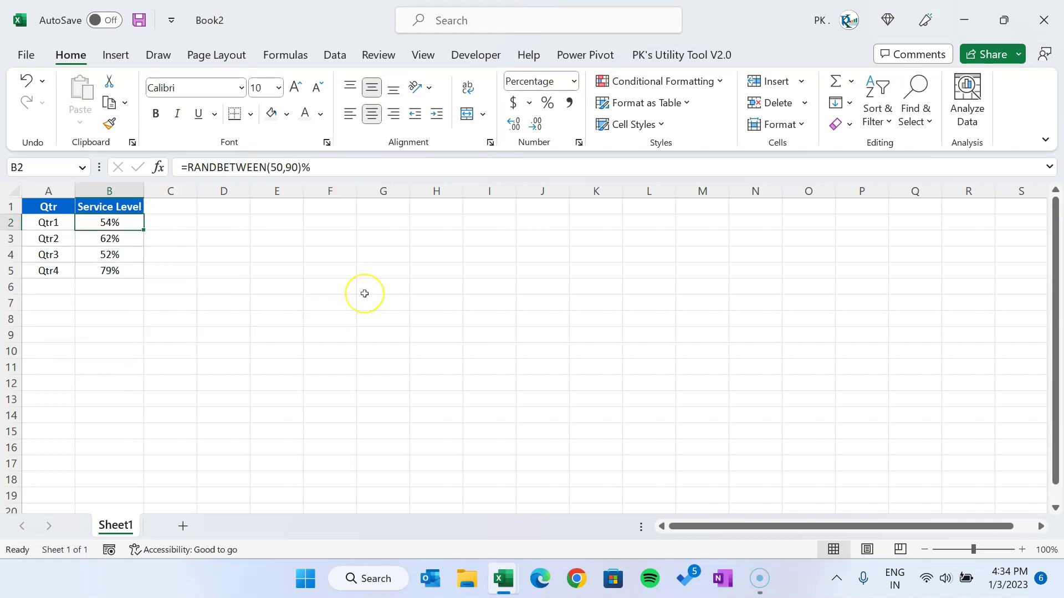
key(ctrl+shift+Down)
key(ctrl+c)
key(alt+h)
key(v)
key(s)
key(v)
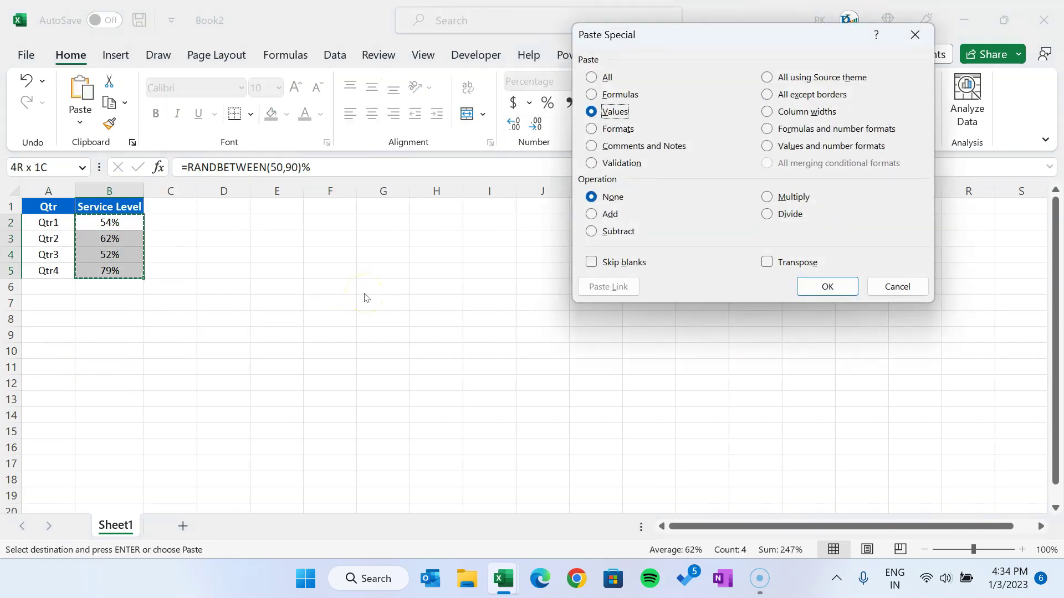
key(Return)
Add the column headers Blank, Lower Cap and Upper Cap in cells C1 to E1
key(Up)
key(Right)
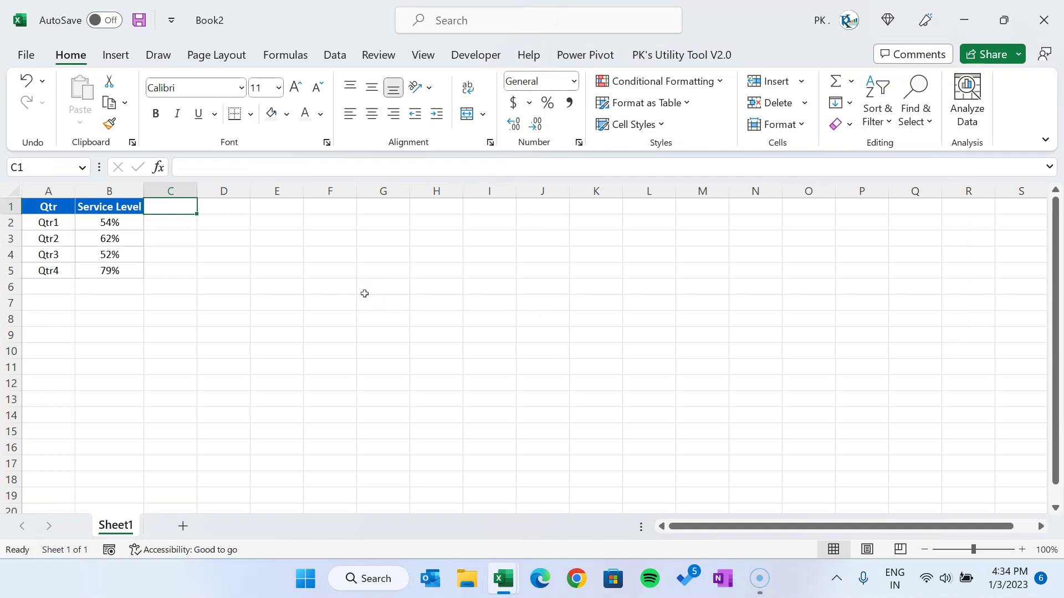
text(=)
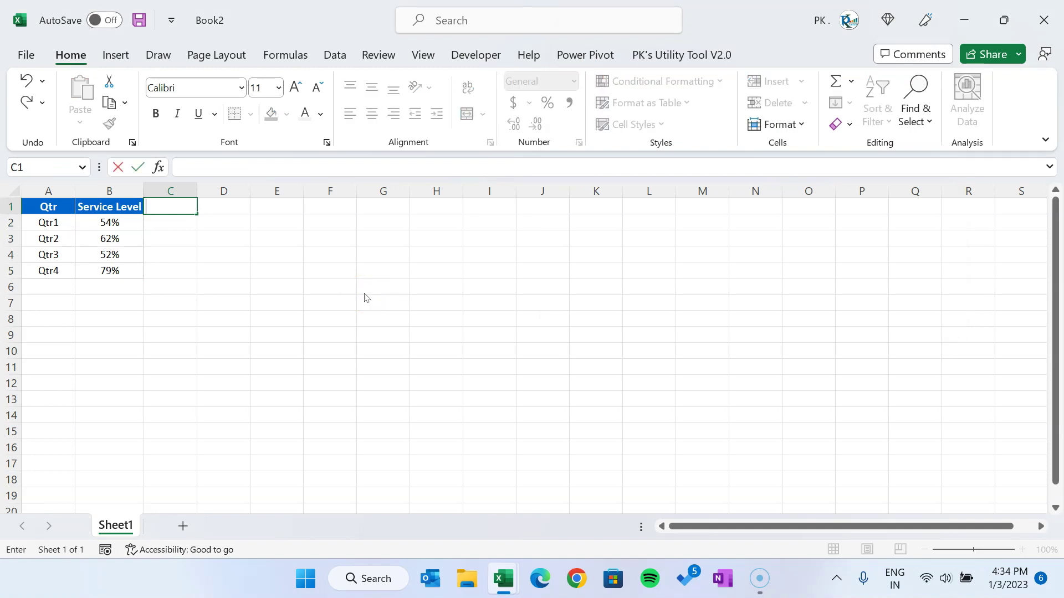
text(Blank)
key(Tab)
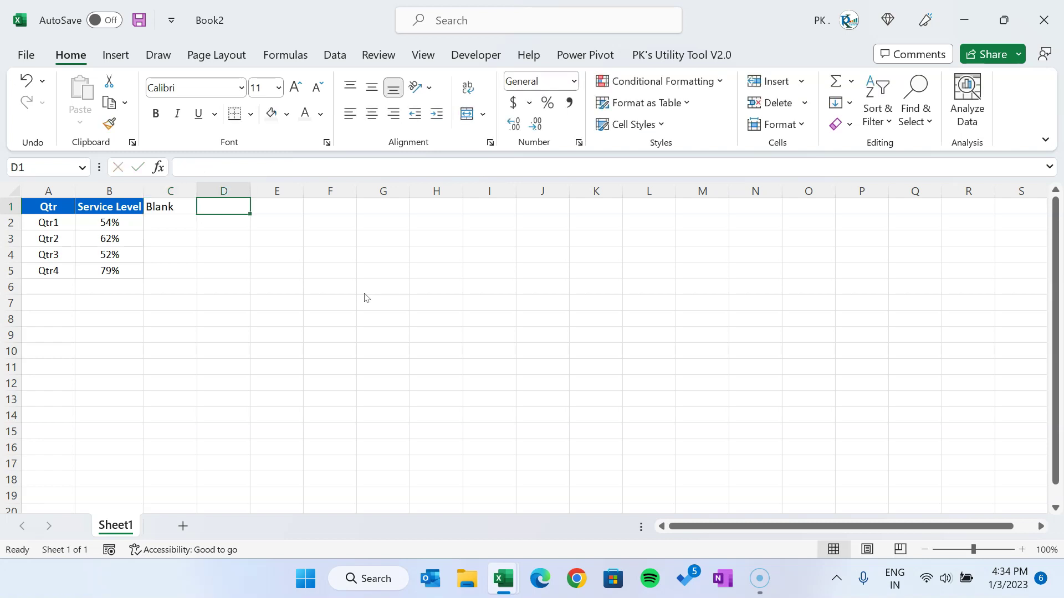
text(Lower)
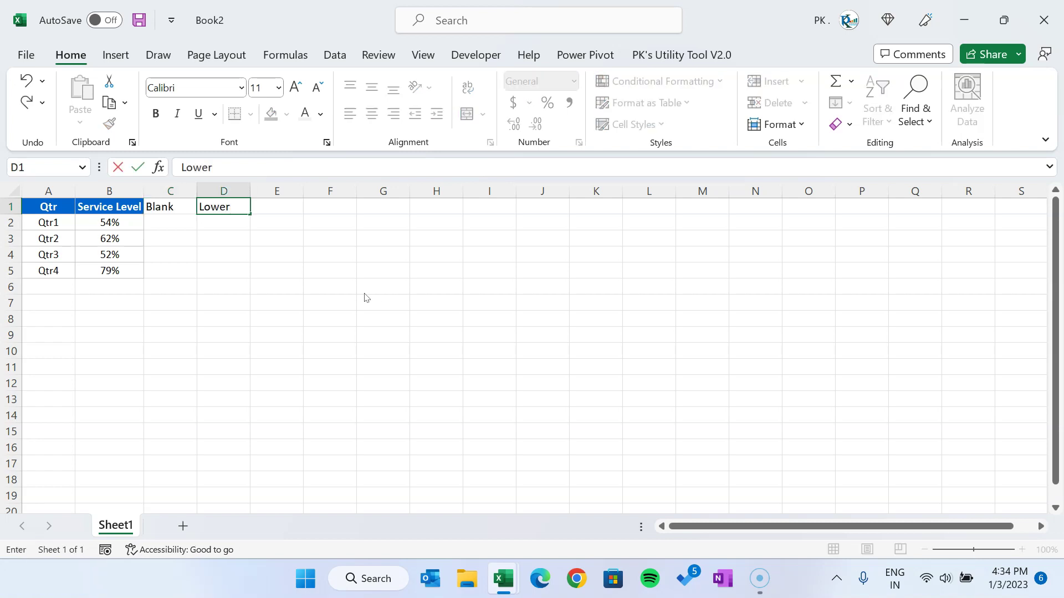
text( Cap)
key(Tab)
text(Upper Cap)
key(Tab)
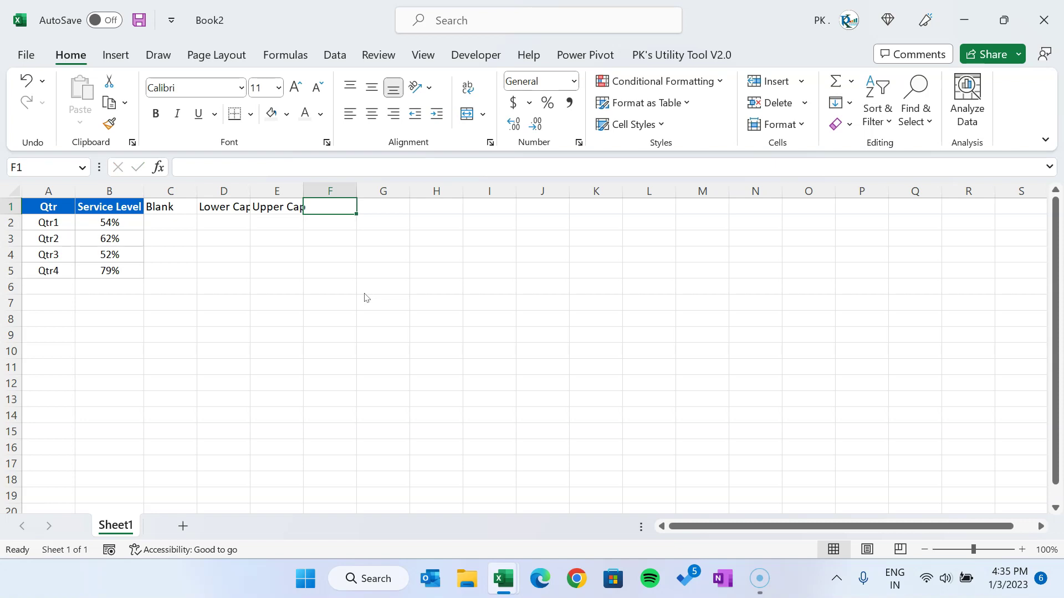
Add the headers Middle Line1 in F1 and Middle Line2 in G1
text(M)
key(Escape)
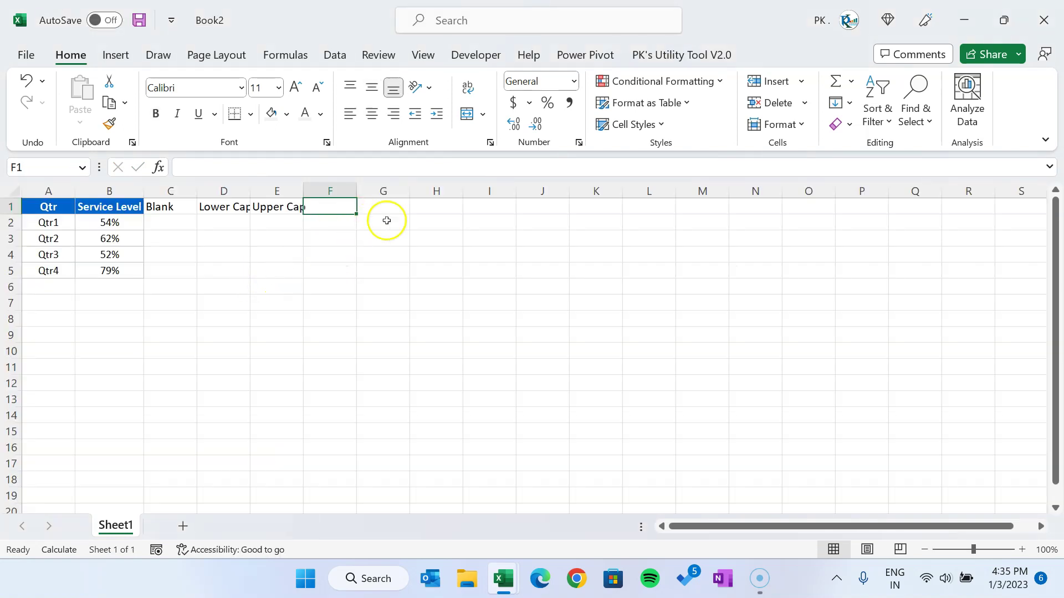
text(Middle Line1)
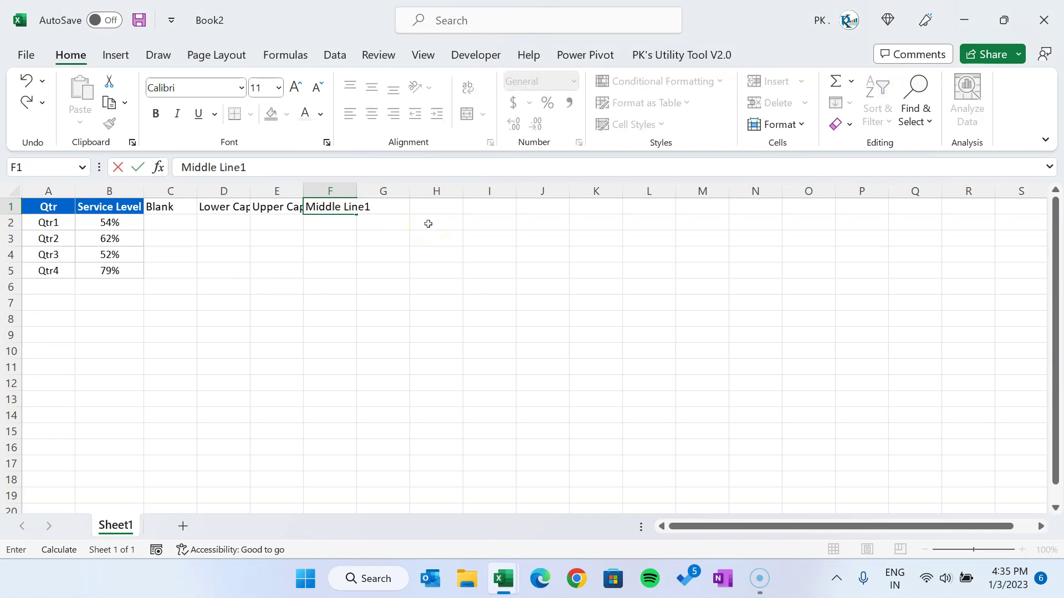
key(Tab)
key(ctrl+r)
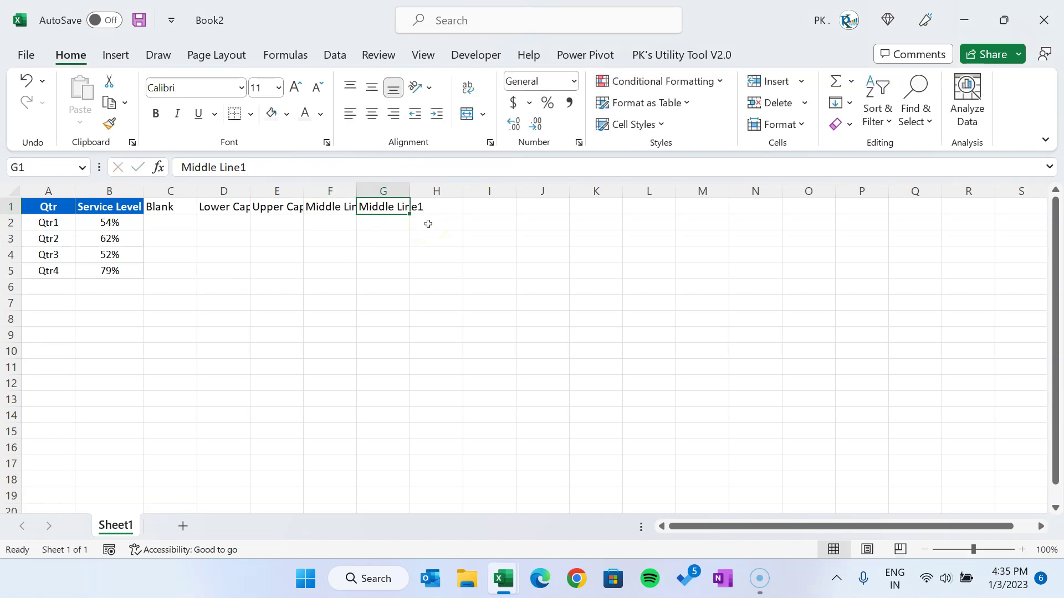
click(368, 166)
key(BackSpace)
text(2)
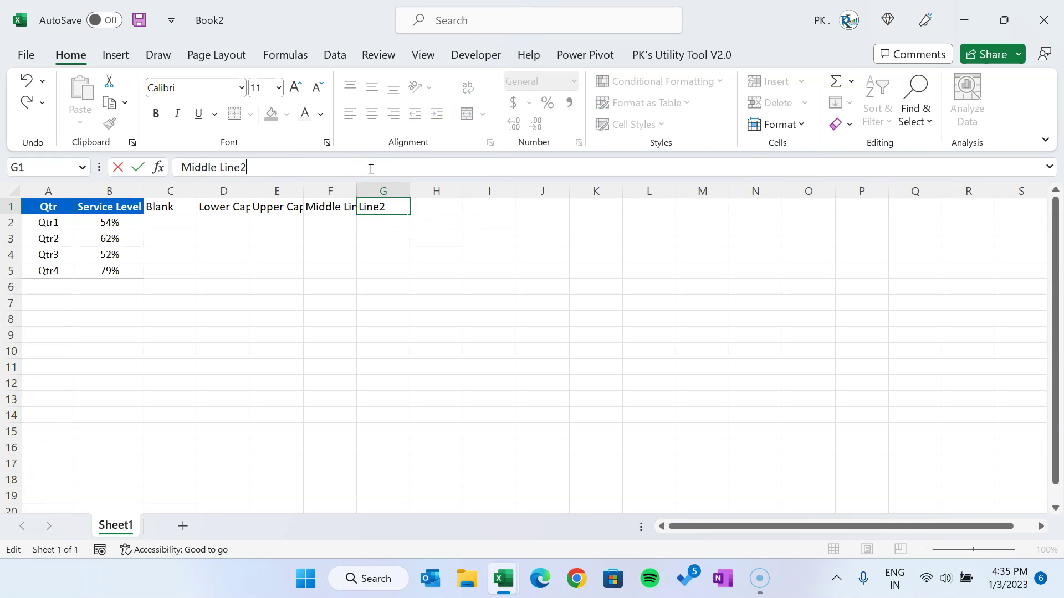
key(Return)
Enter the formula =1-B2 in C2 to calculate the Blank share for Qtr1
key(Up)
key(Left)
key(Left)
key(Left)
key(Down)
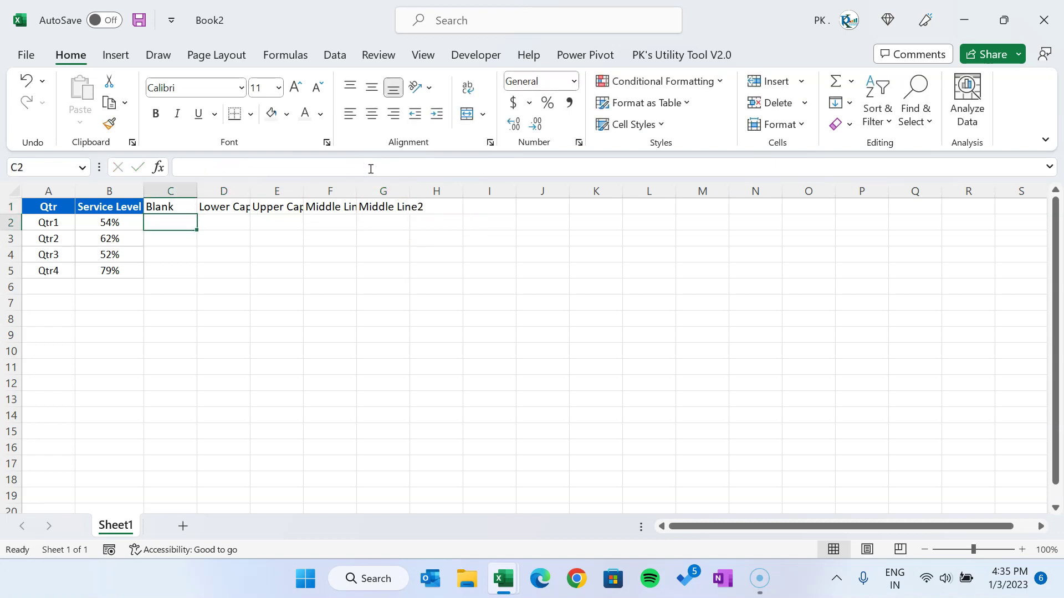
text(=)
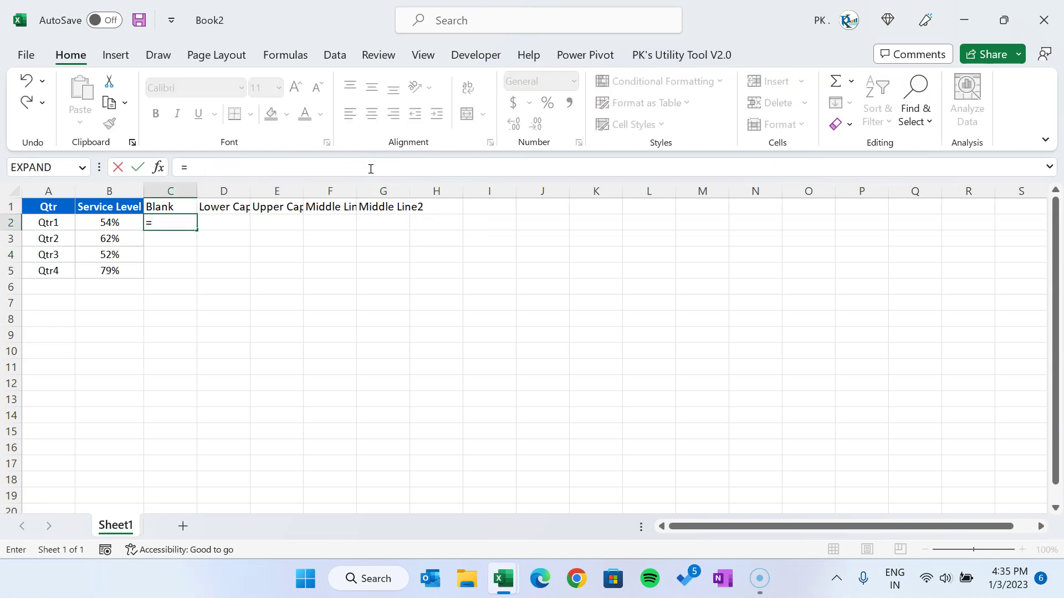
text(1-)
key(Left)
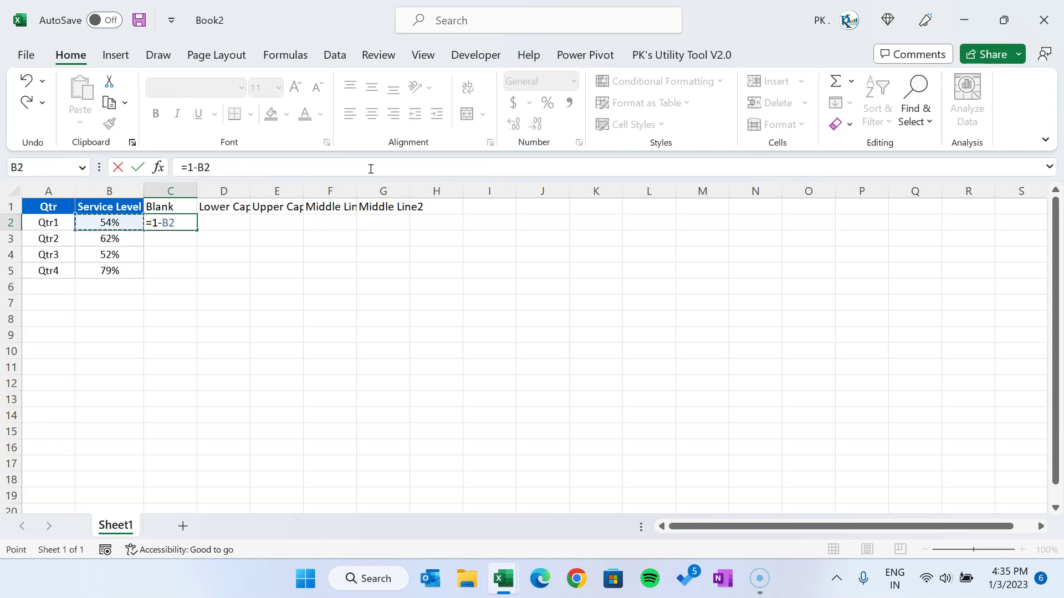
key(Return)
Fill the Blank formula from C2 down to C5 for the remaining quarters
key(Up)
key(Left)
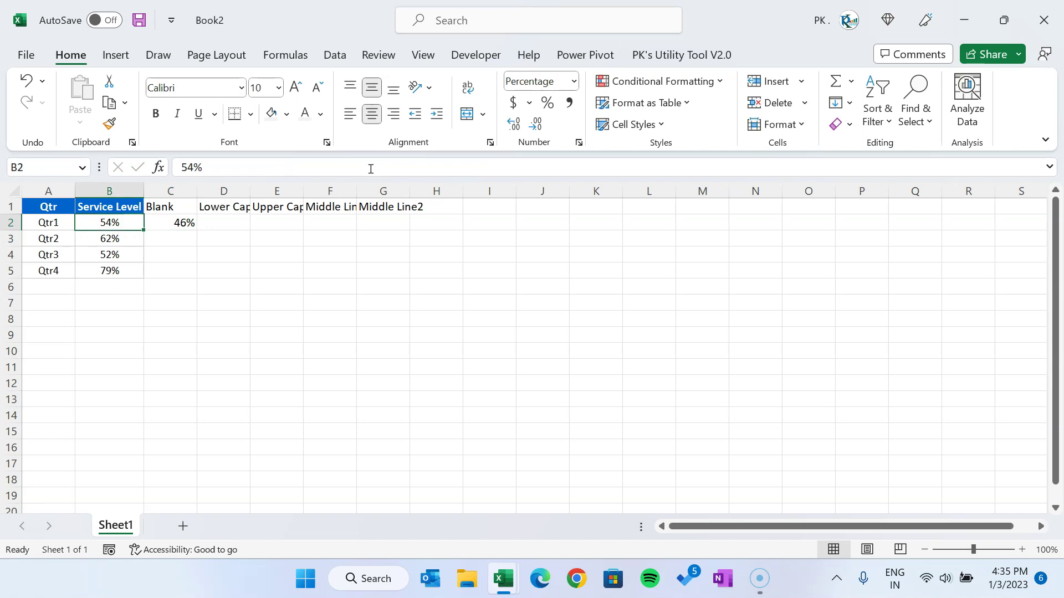
key(ctrl+Down)
key(Right)
key(ctrl+shift+Up)
key(ctrl+d)
key(Up)
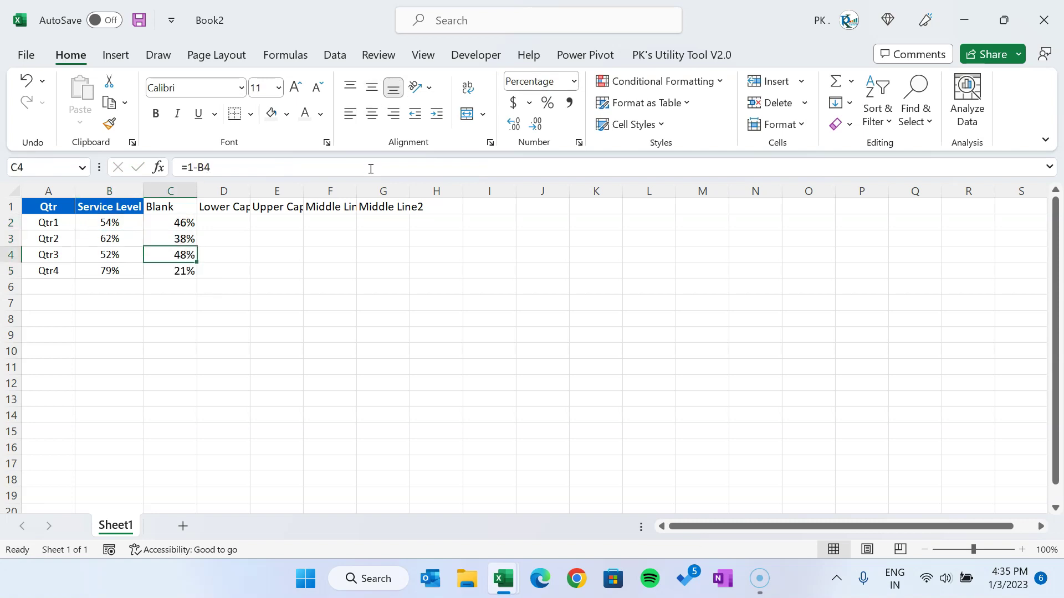
Look at the finished chart in the Stunning 3D Chart in Excel workbook and enter 20% as the Qtr1 Lower Cap in D2 of Book2
key(Up)
key(Up)
key(Right)
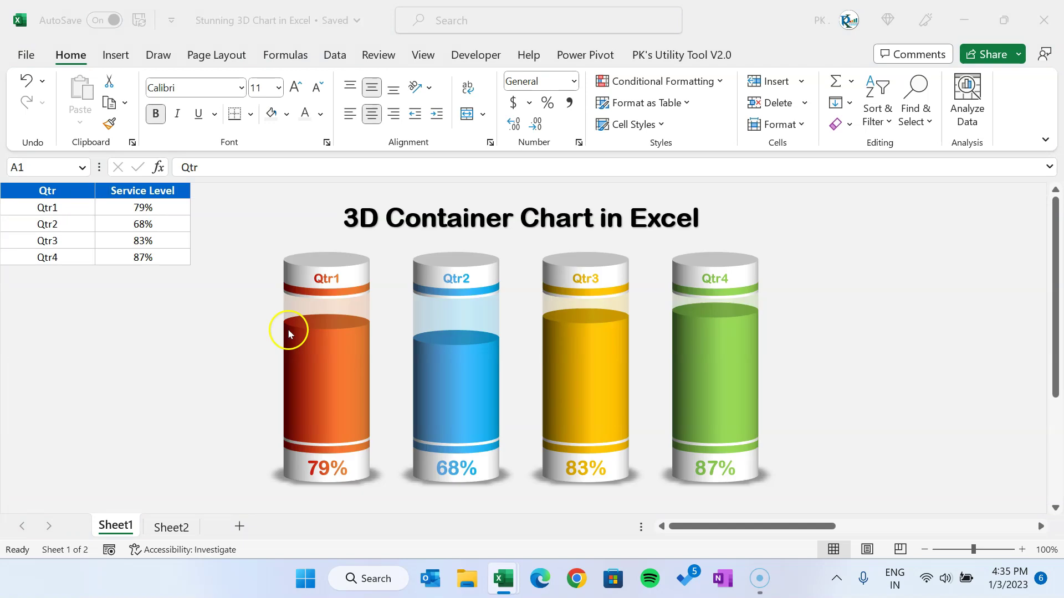
key(ctrl+a)
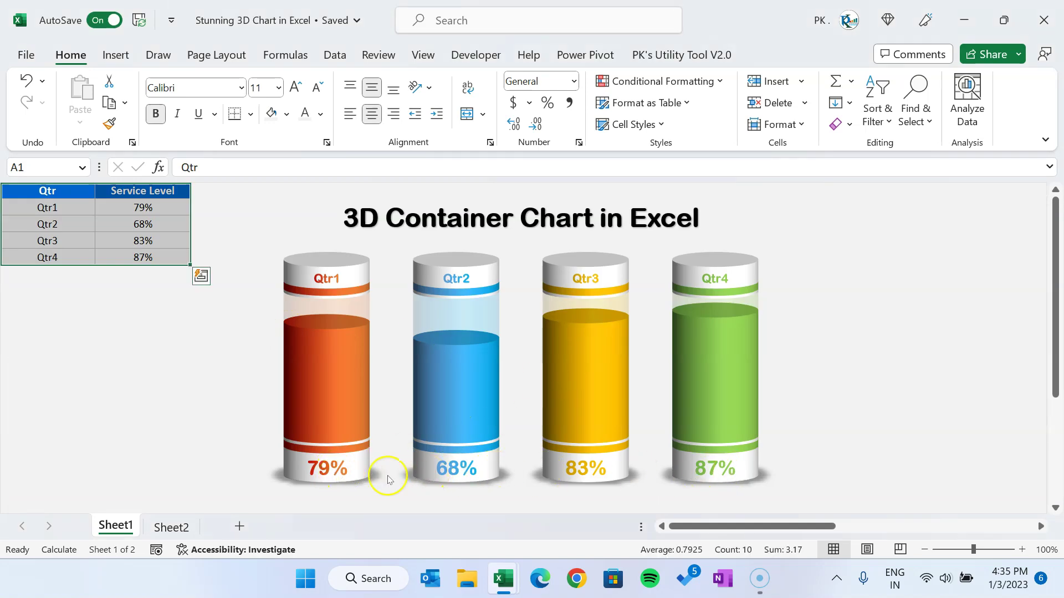
key(alt+Tab)
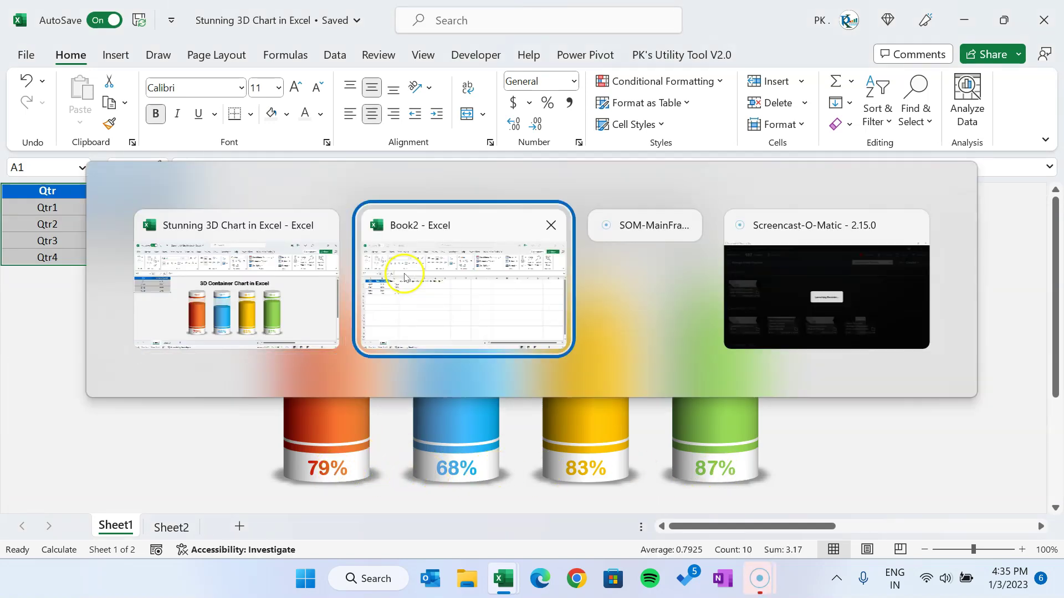
text(20)
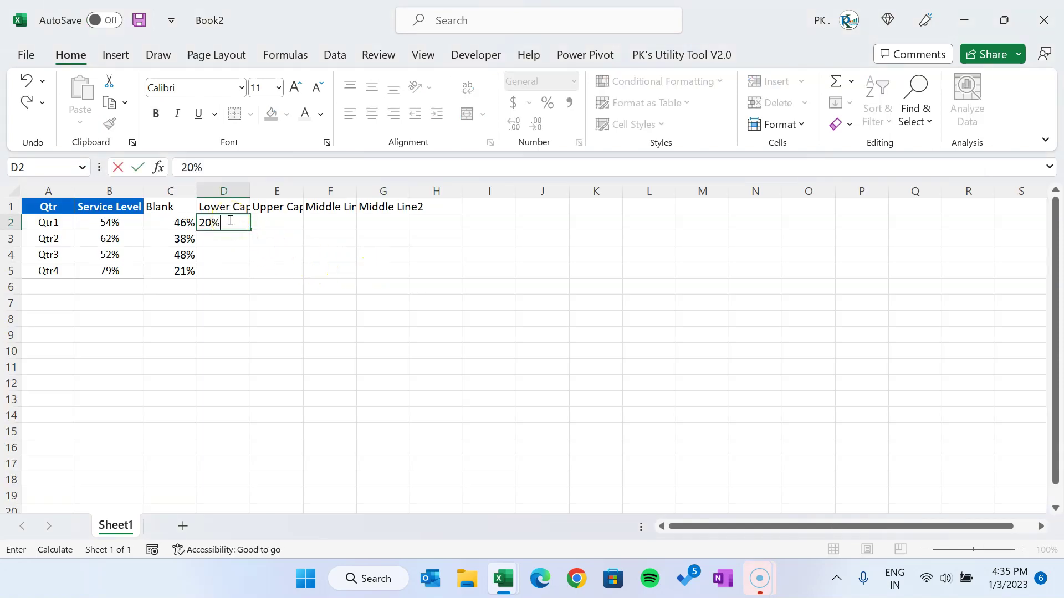
key(Return)
Fill the 20% Lower Cap value from D2 down to D5 for the remaining quarters
key(Left)
key(ctrl+Down)
key(Right)
key(ctrl+shift+Up)
key(ctrl+d)
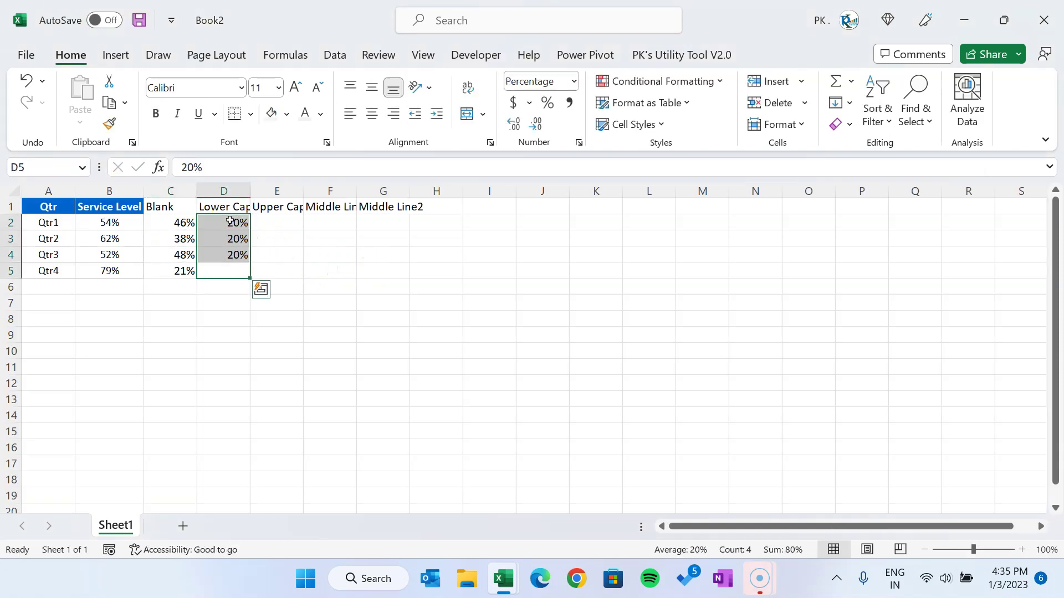
Enter 15% as the Upper Cap value for Qtr1 in E2
key(Up)
key(Up)
key(Up)
key(Right)
key(Up)
key(Down)
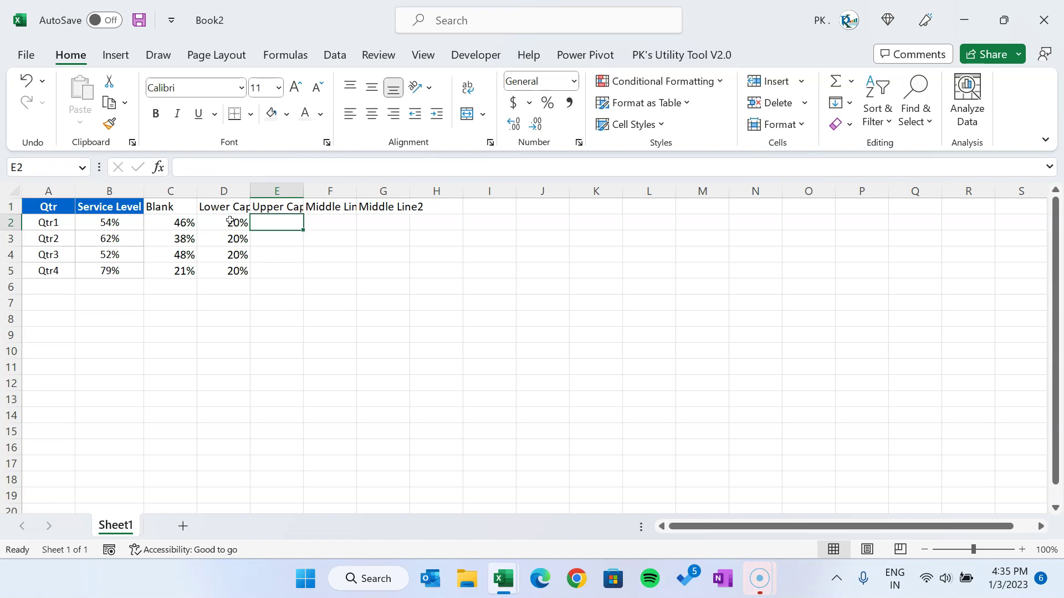
key(Up)
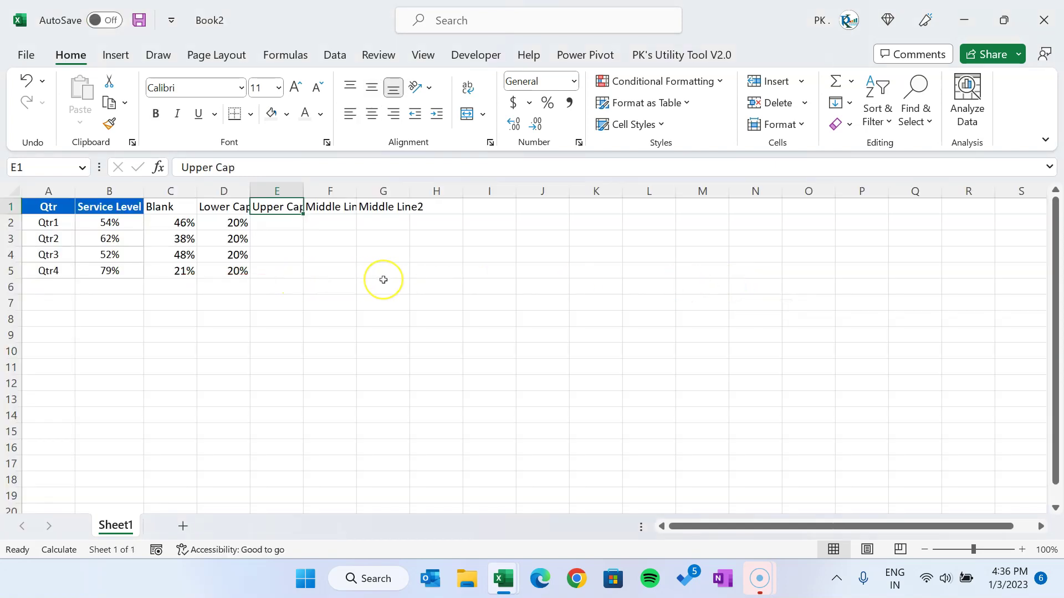
key(Down)
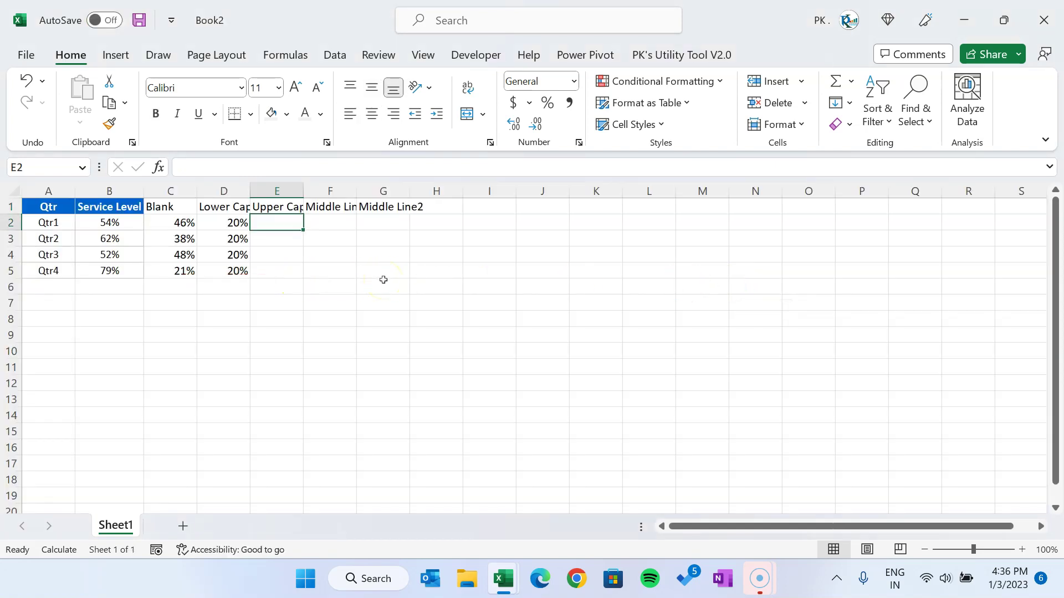
text(15%)
key(Return)
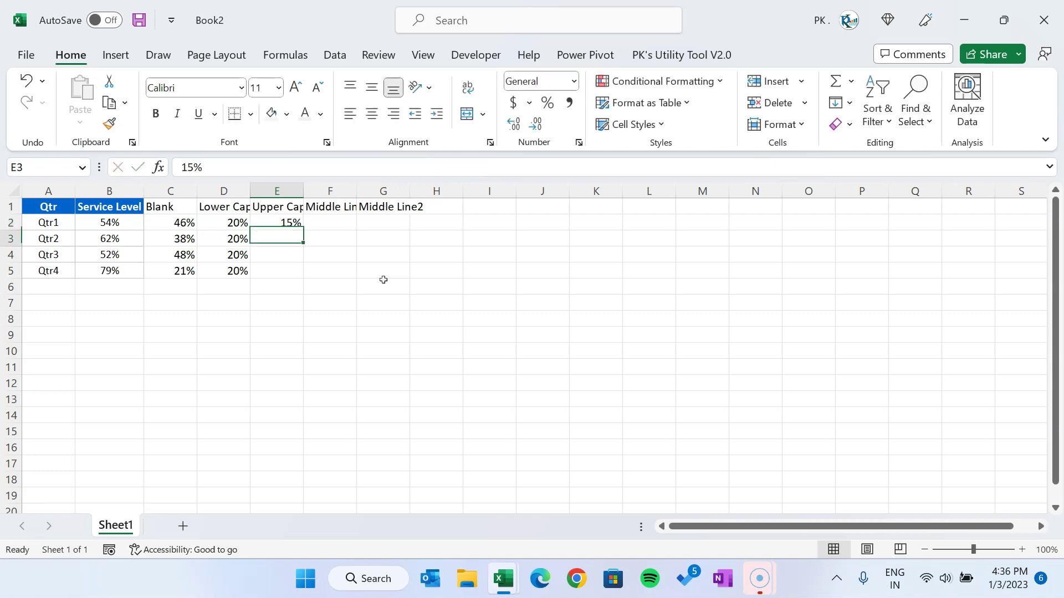
Fill the 15% Upper Cap value from E2 down to E5
key(Left)
key(Down)
key(Down)
key(Right)
key(ctrl+shift+Up)
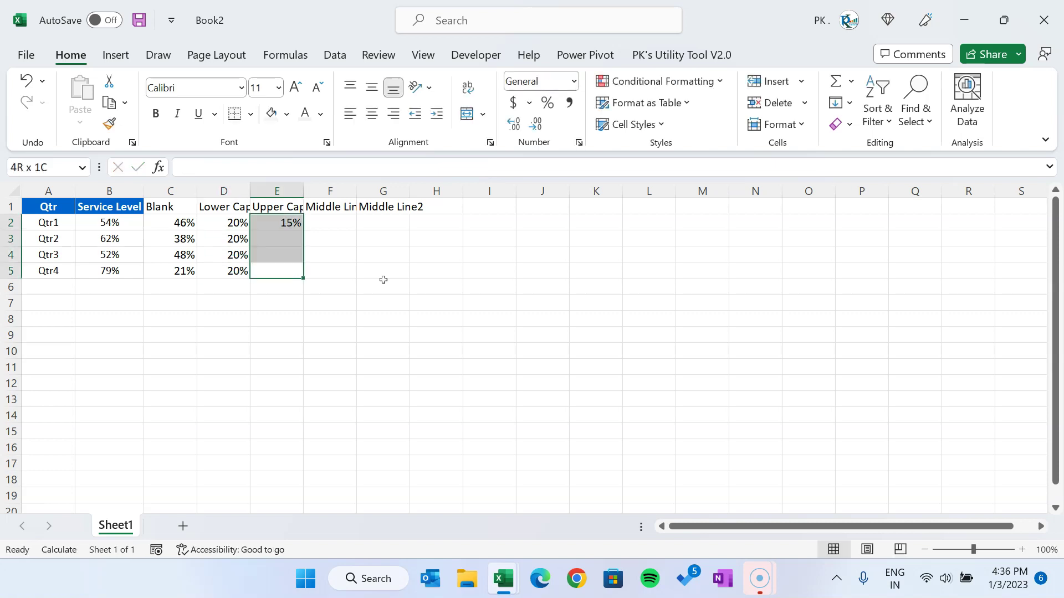
key(ctrl+d)
Enter 5% for Middle Line1 in F2 and 2% for Middle Line2 in G2
key(Up)
key(Up)
key(Up)
key(Right)
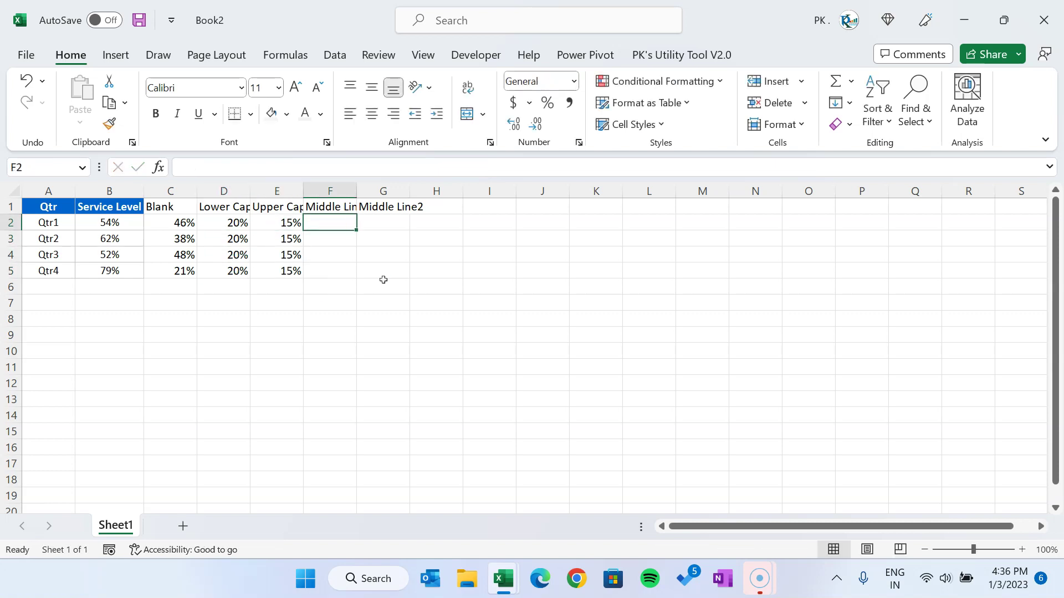
text(5)
key(Return)
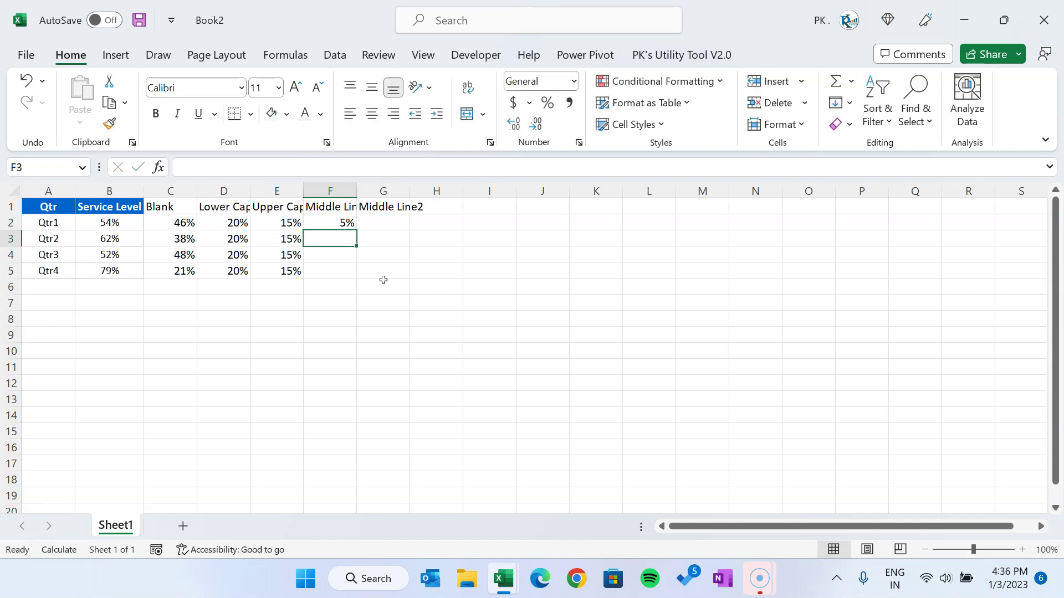
key(Up)
key(Right)
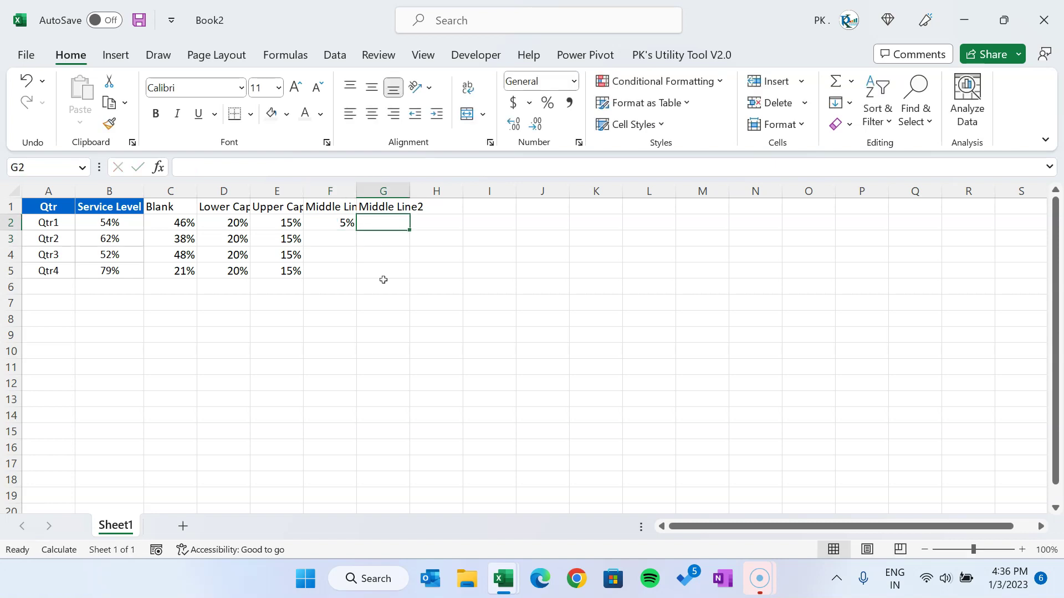
text(2)
key(Return)
Fill both middle line values from F2:G2 down to row 5
key(Left)
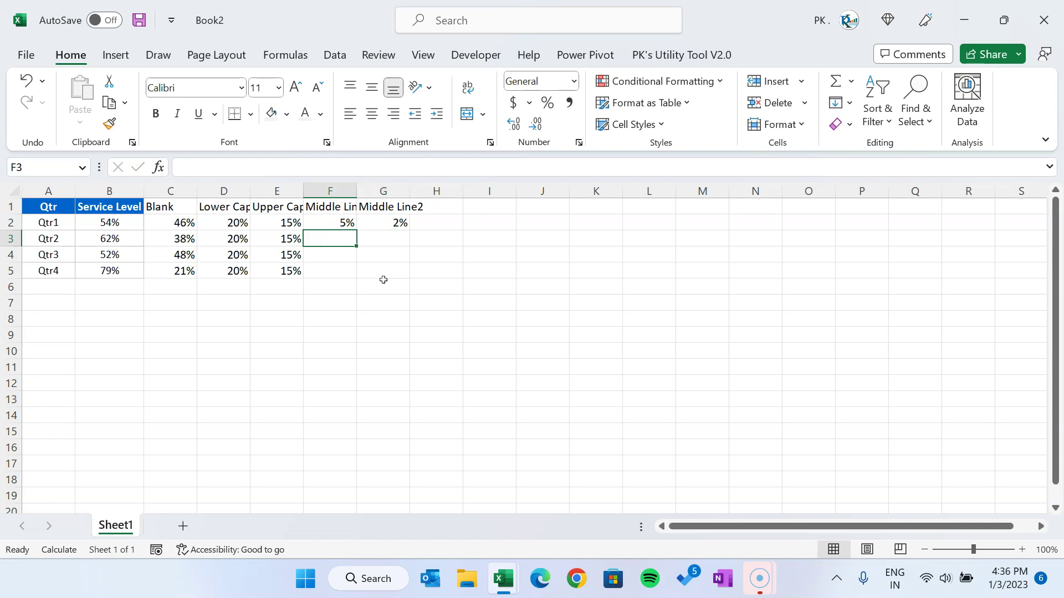
key(Left)
key(Down)
key(Down)
key(Right)
key(shift+Right)
key(shift+Up)
key(shift+Up)
key(shift+Up)
key(ctrl+d)
Widen columns C through G equally so their headers fit, and make the Service Level column slightly wider
key(Up)
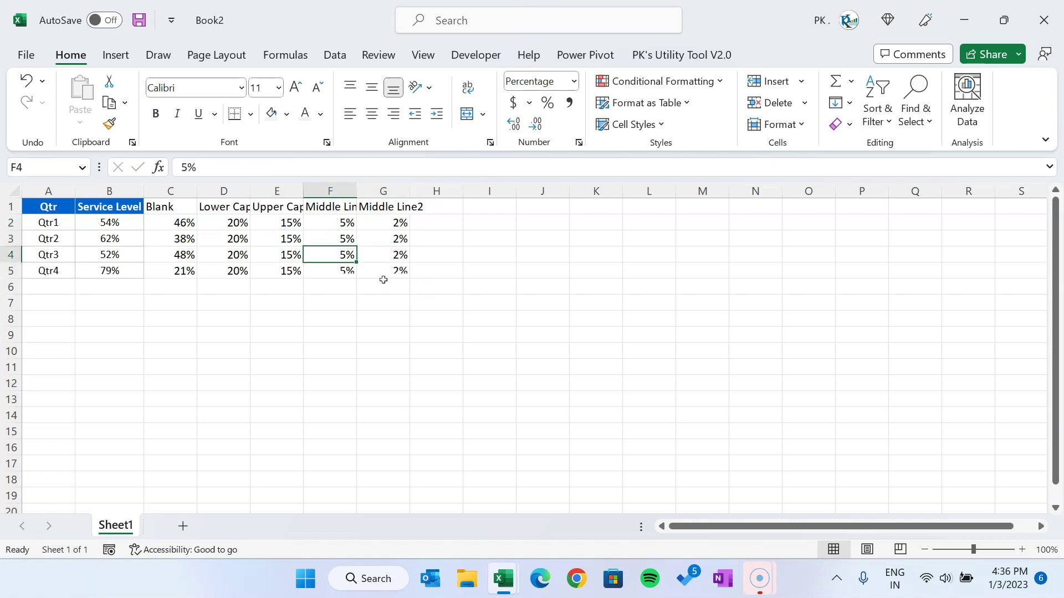
key(Up)
key(Up)
key(Up)
key(Left)
key(Left)
key(Left)
key(ctrl+shift+Right)
key(ctrl+shift+Down)
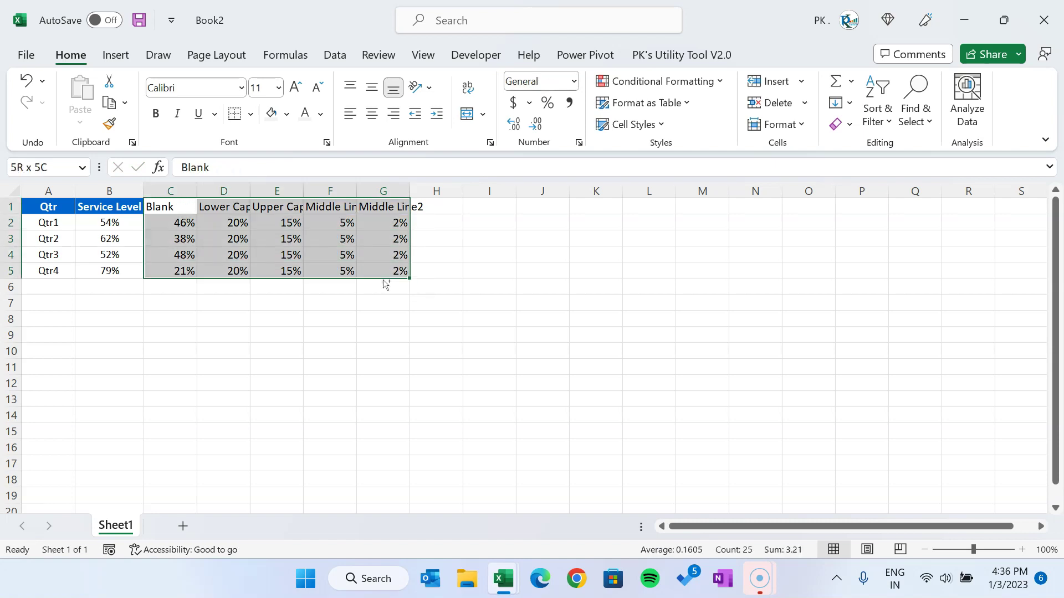
key(ctrl+shift+Up)
key(ctrl+shift+Down)
key(ctrl+space)
drag(410, 191, 426, 190)
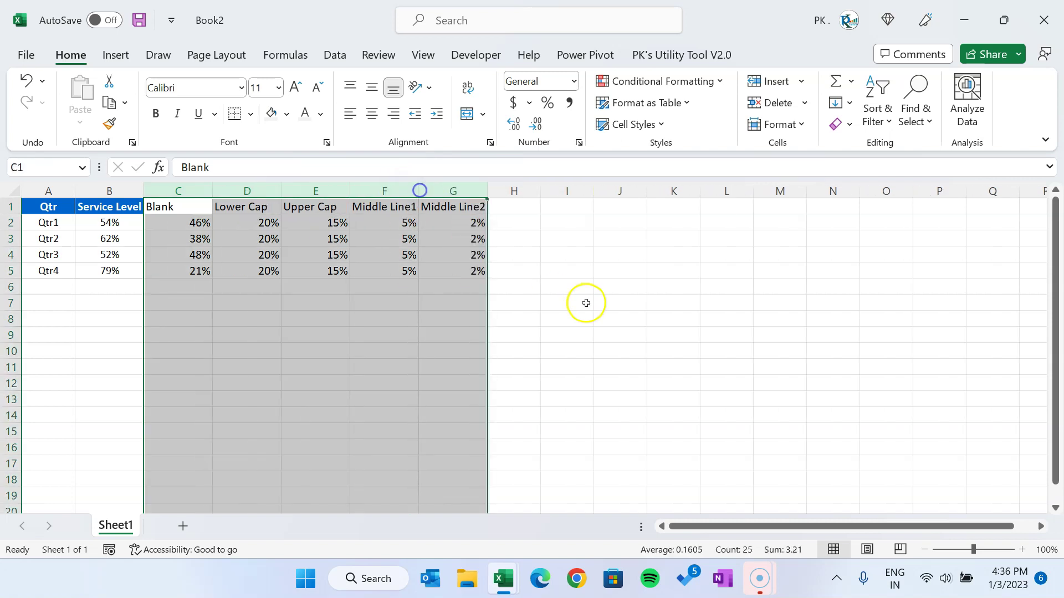
click(582, 302)
drag(142, 195, 152, 192)
Insert a 3-D stacked column chart from the table range A1:G5
drag(52, 206, 483, 270)
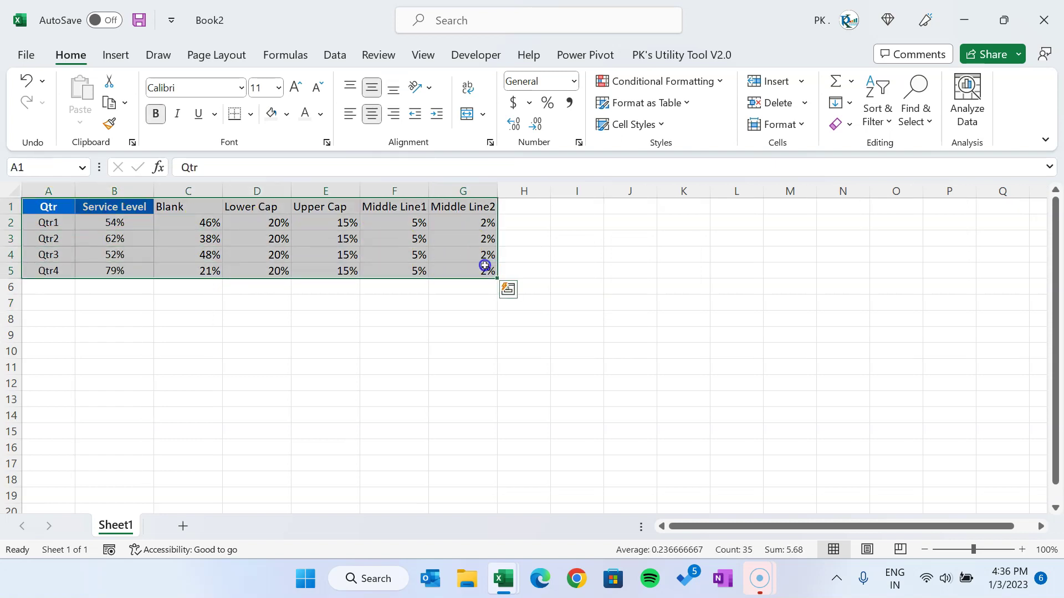
click(127, 55)
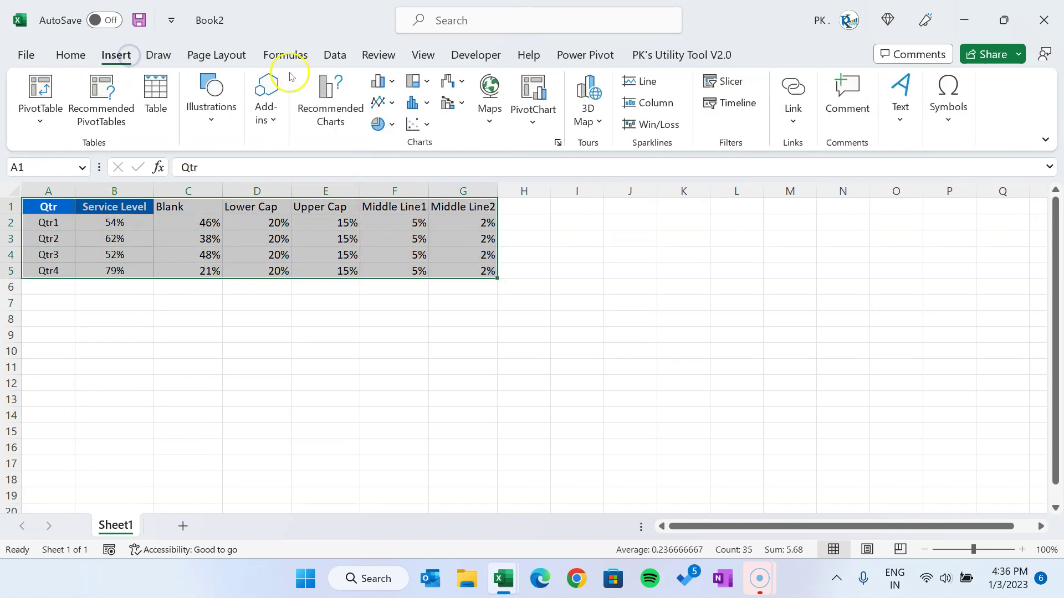
click(393, 81)
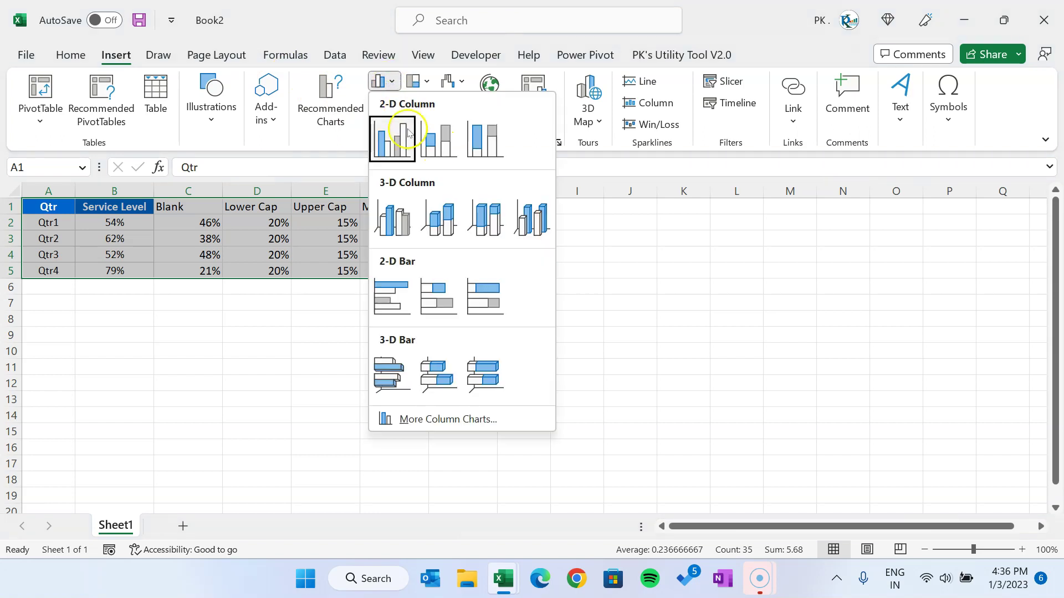
click(446, 220)
Move the new chart closer to the table and enlarge it in width and height
drag(649, 252, 611, 241)
drag(668, 340, 822, 348)
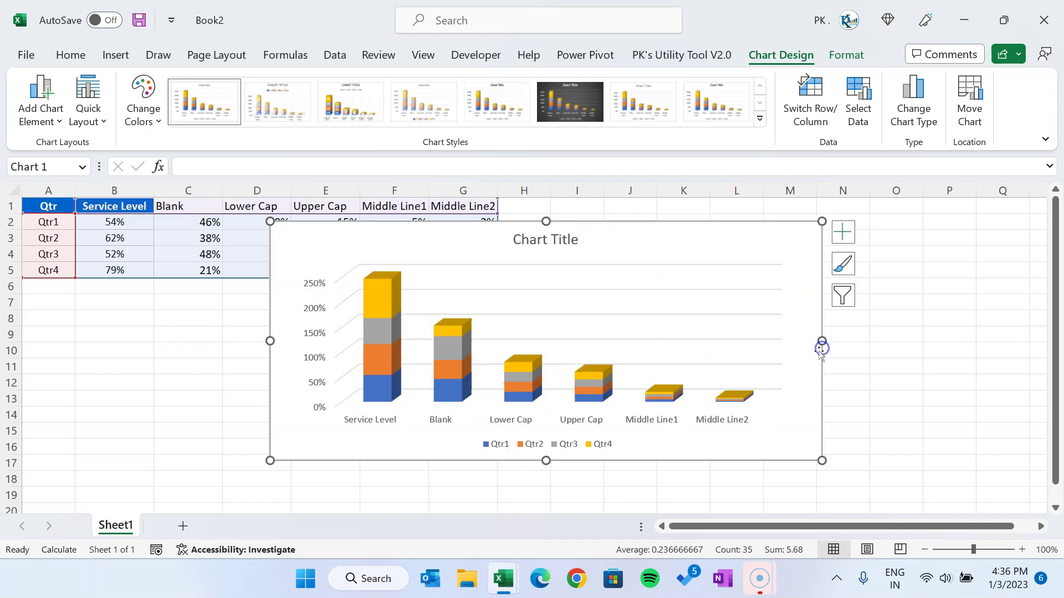
drag(548, 460, 548, 489)
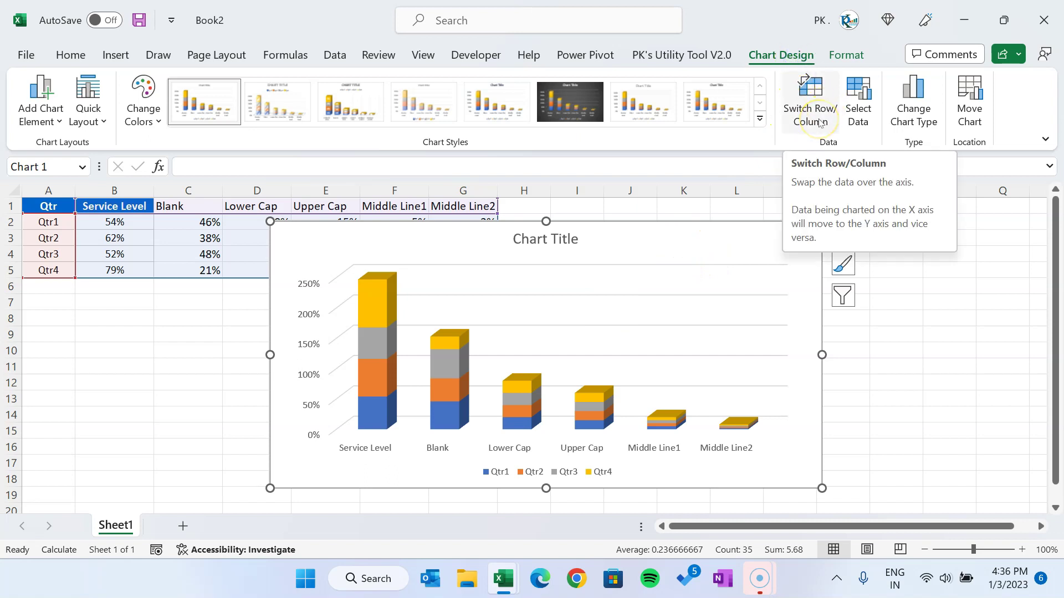
Switch the chart's rows and columns in its data source so each quarter forms one stacked column
right_click(580, 290)
click(654, 382)
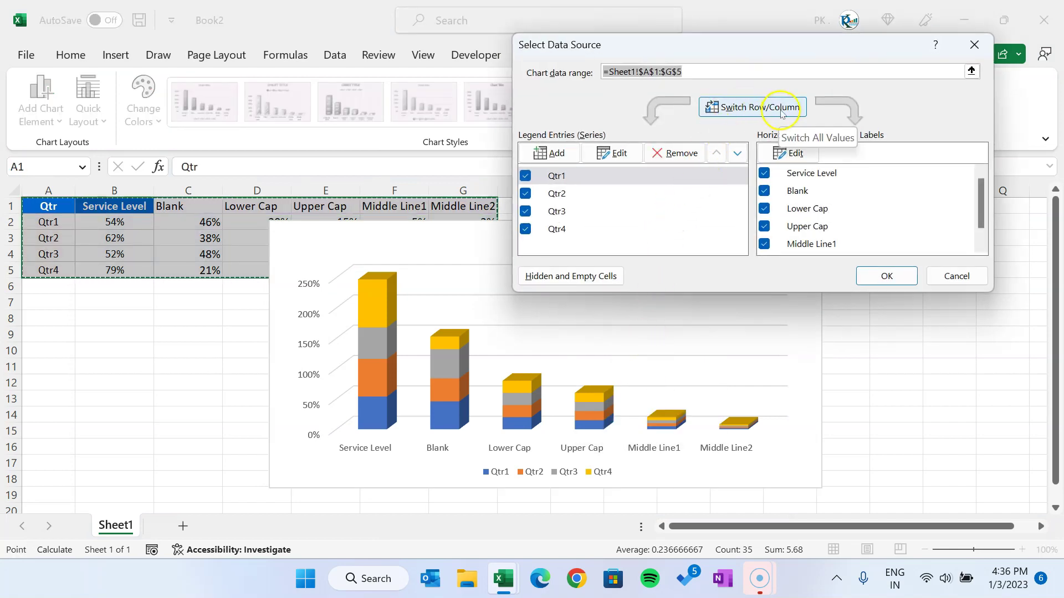
click(771, 111)
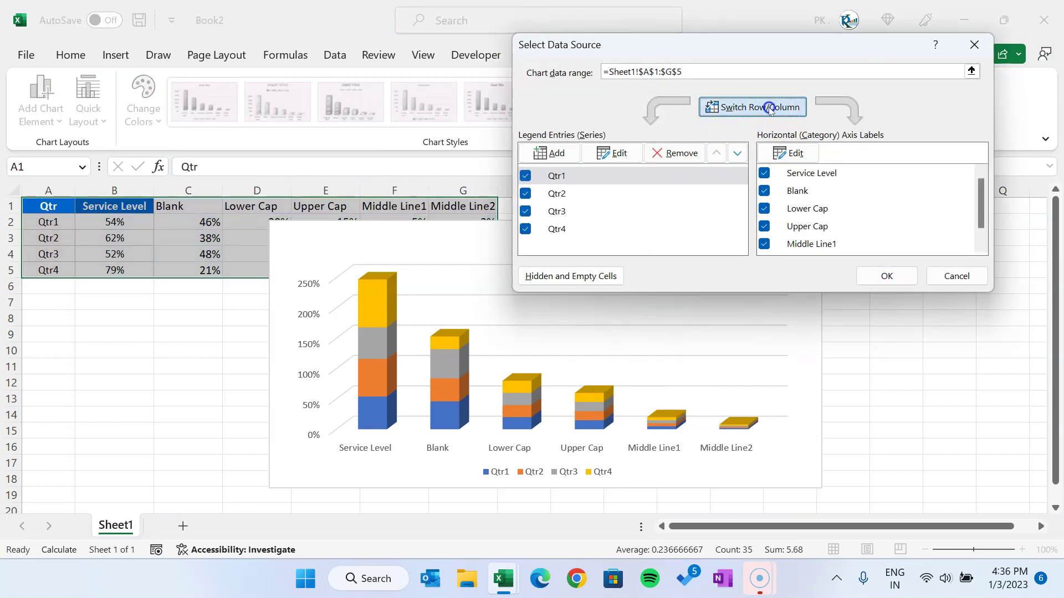
click(882, 270)
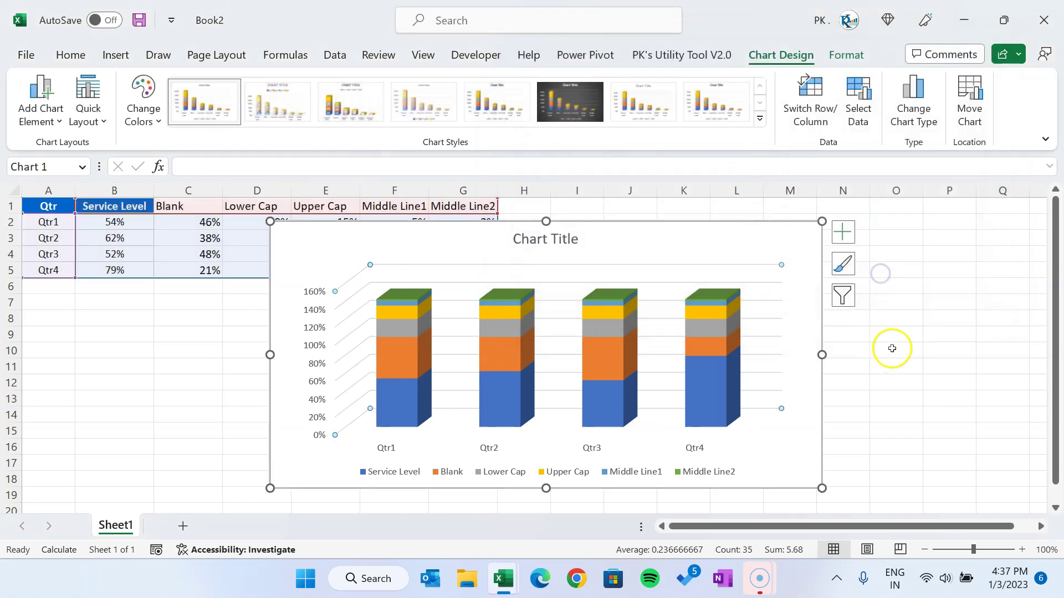
click(888, 349)
Move the chart to the right of the data table so all table columns are uncovered
mouse_move(628, 309)
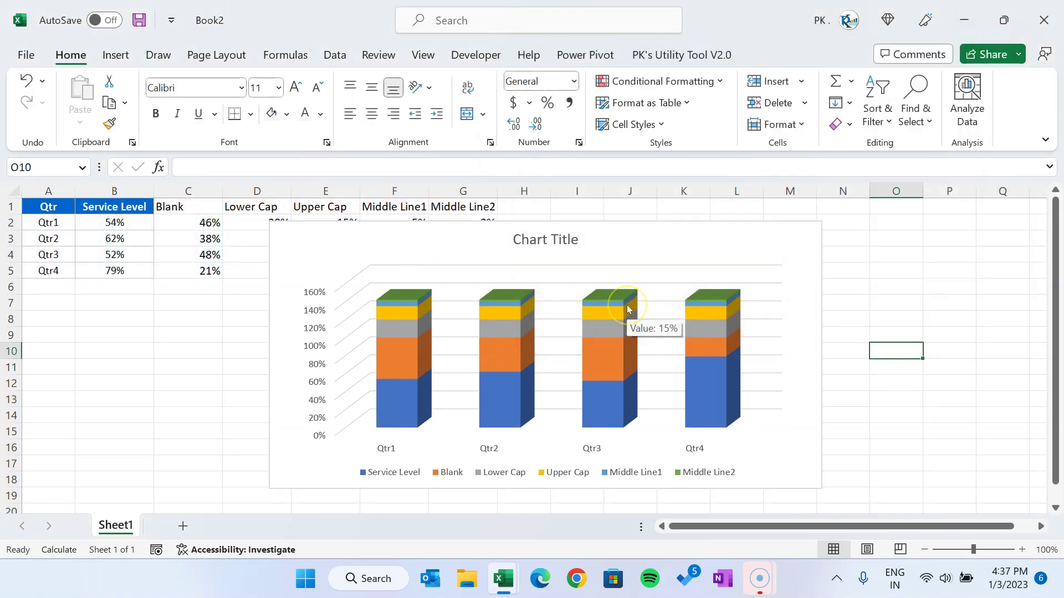
drag(482, 230, 590, 225)
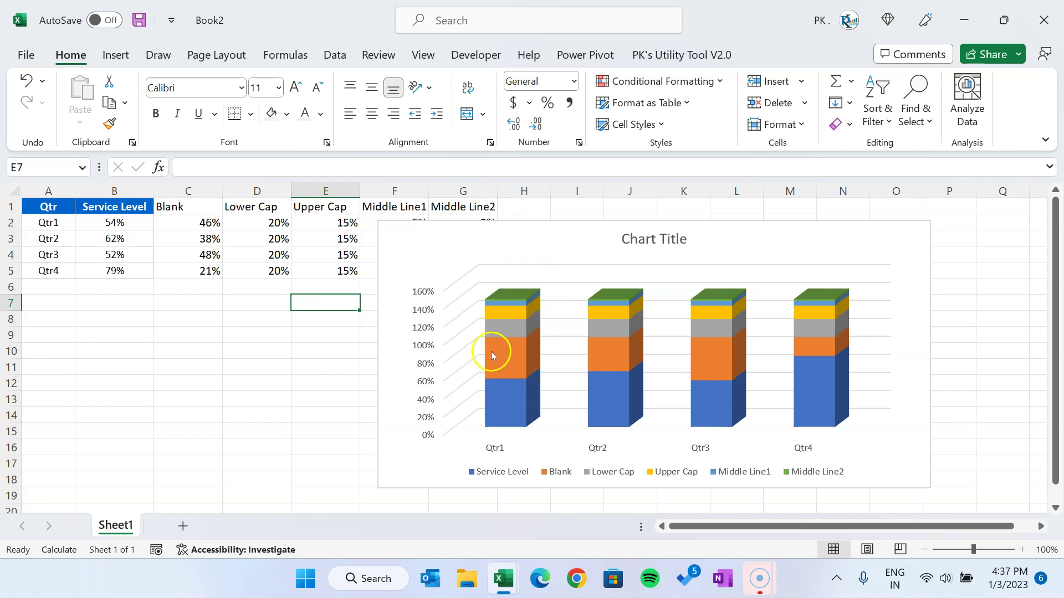
drag(465, 224, 588, 212)
Copy the Middle Line1 and Middle Line2 data in F1:G5 and paste it into the chart as a second pair of series
drag(388, 207, 466, 270)
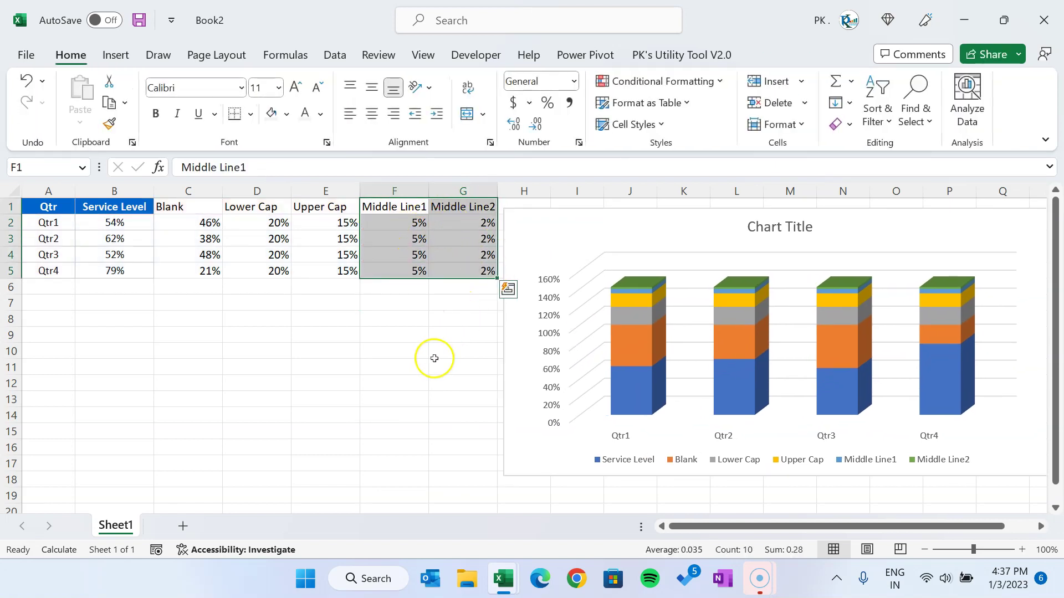
key(ctrl+c)
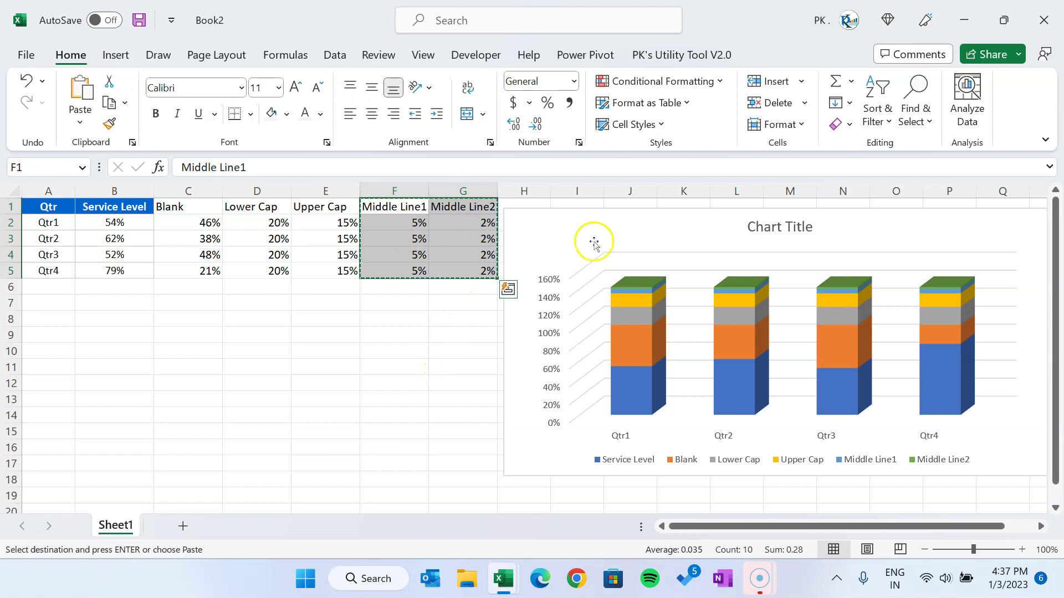
click(610, 216)
drag(623, 212, 531, 226)
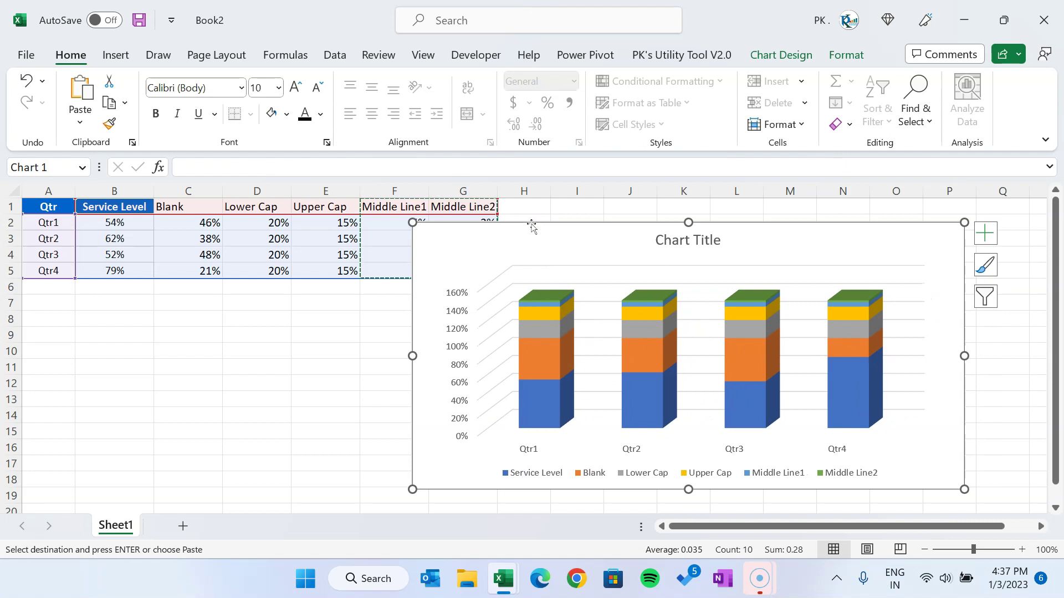
key(ctrl+v)
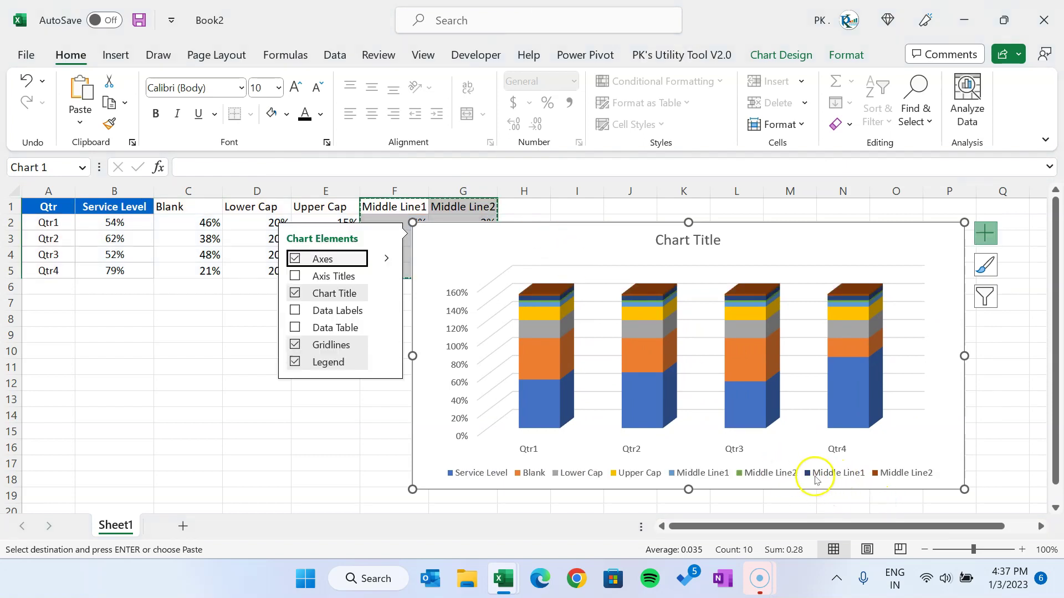
Remove the axes and the chart title from the chart
click(955, 421)
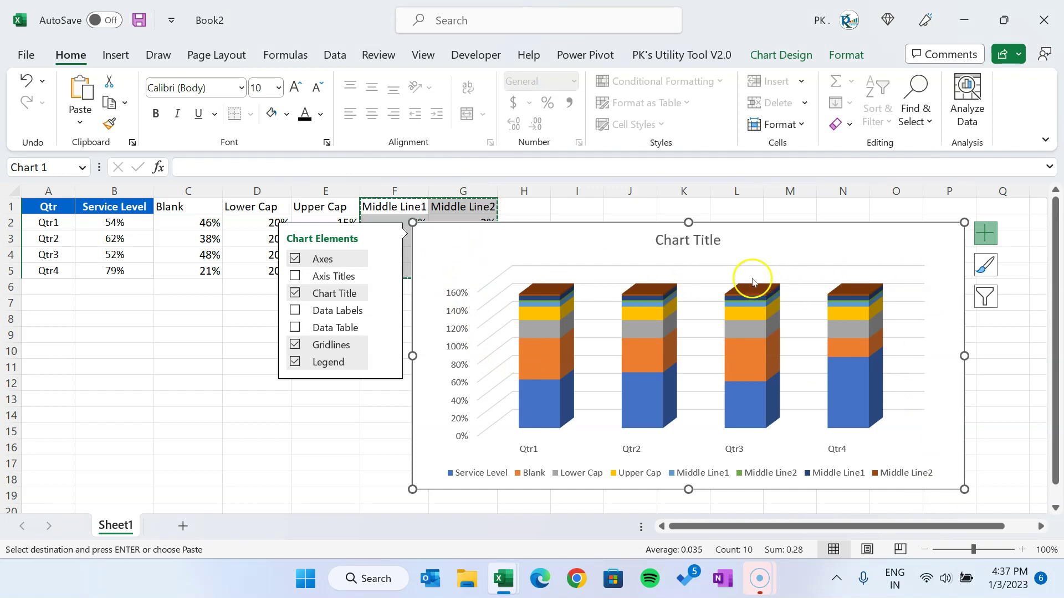
click(985, 234)
click(985, 234)
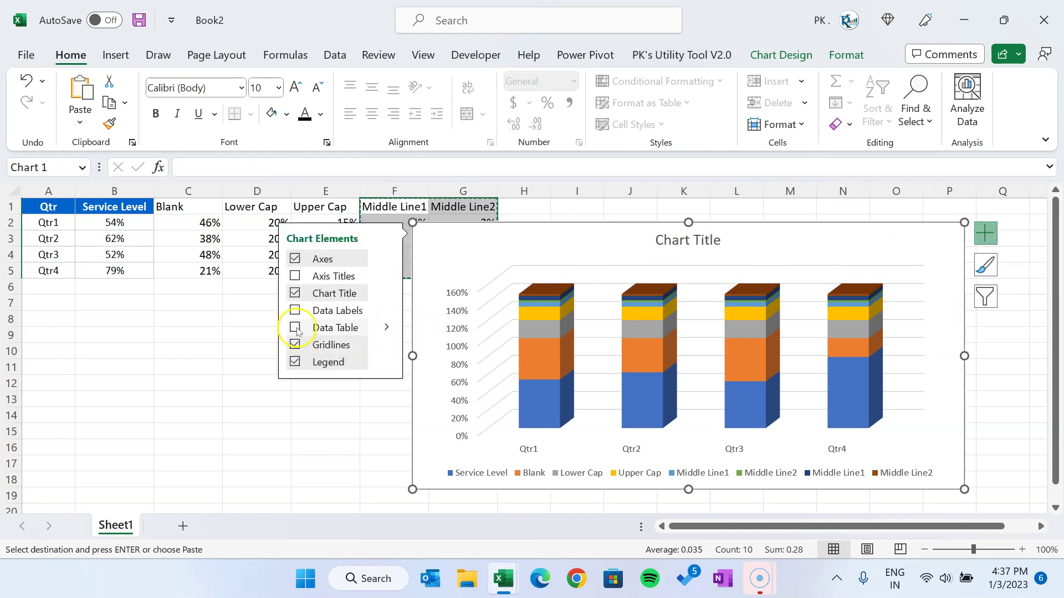
click(295, 260)
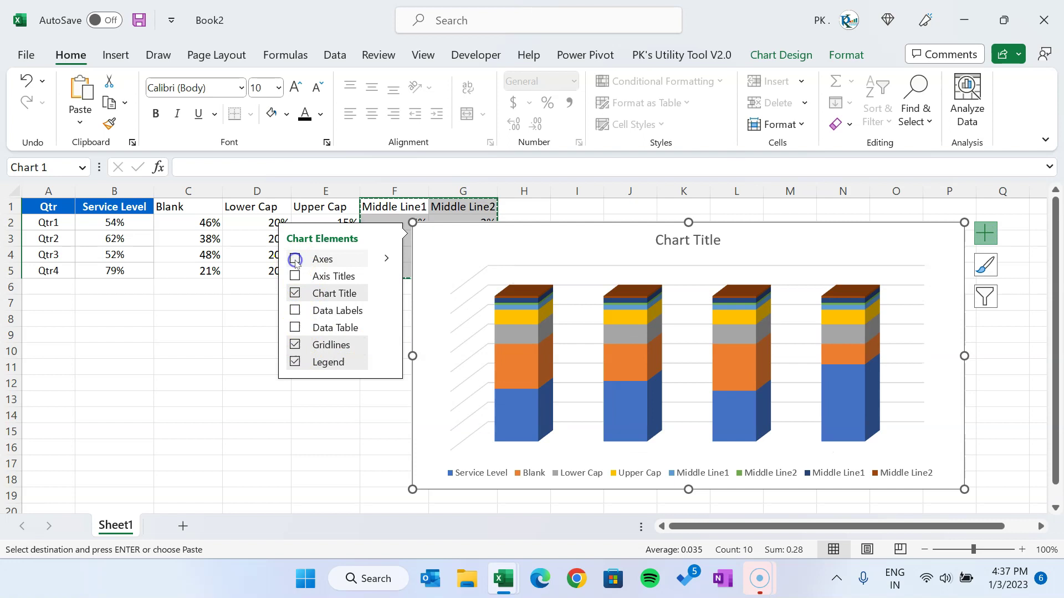
click(295, 293)
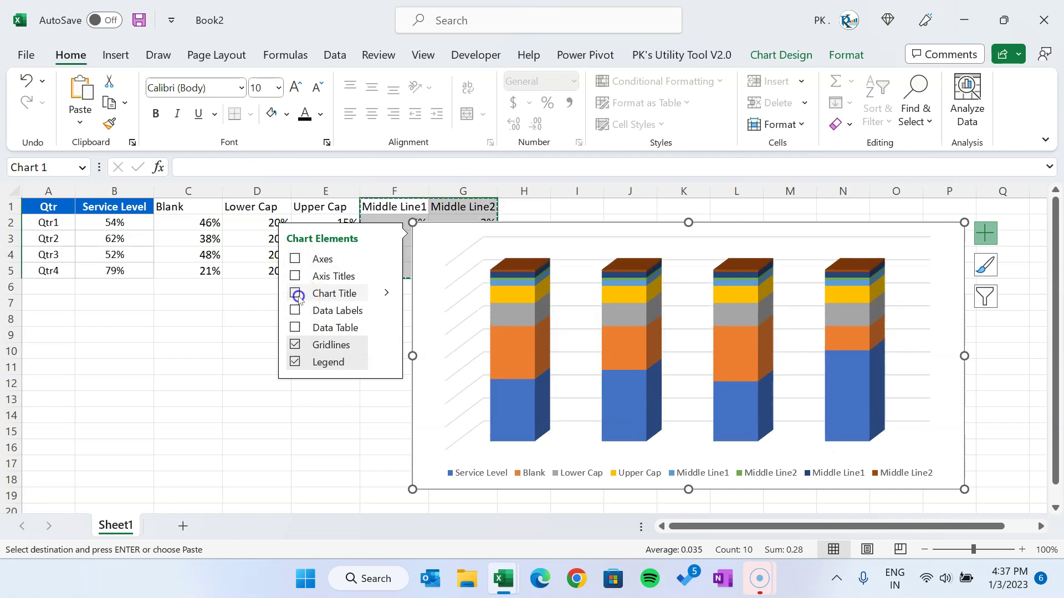
Remove the chart's gridlines and move the chart left so it starts over the Lower Cap column
click(294, 345)
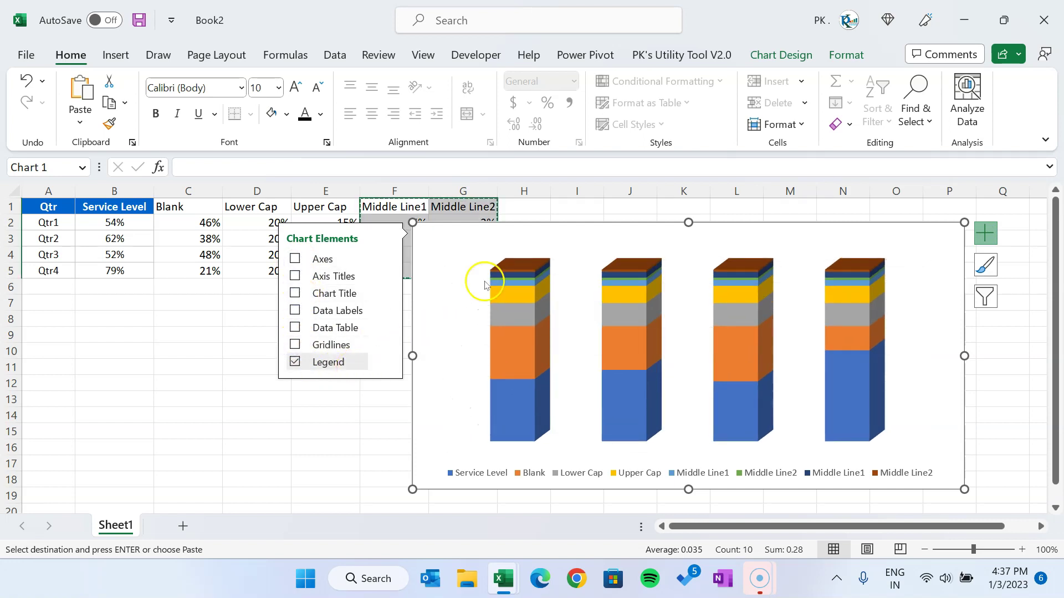
click(349, 443)
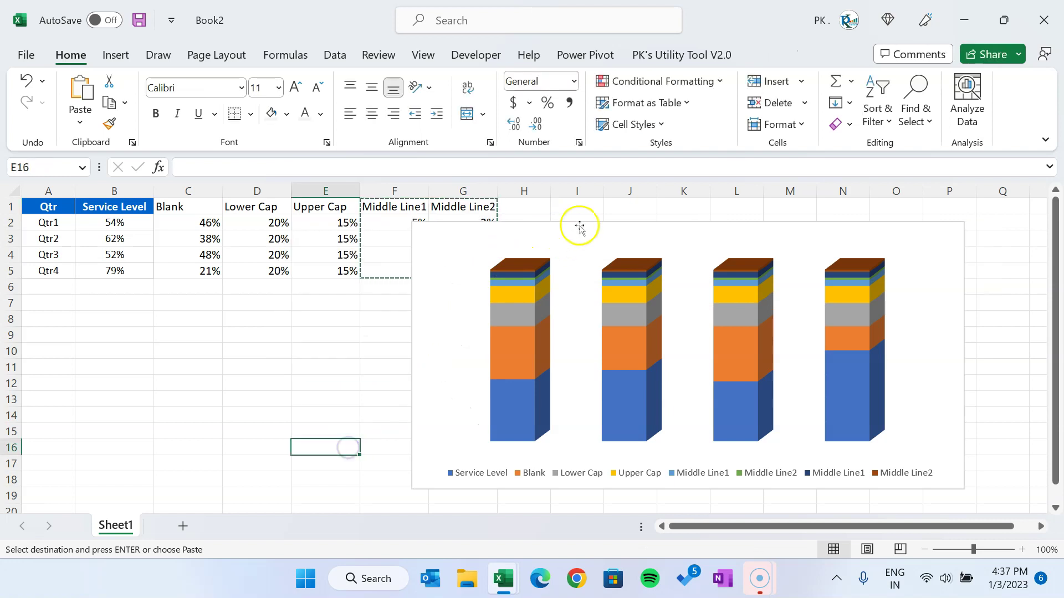
drag(576, 225, 408, 225)
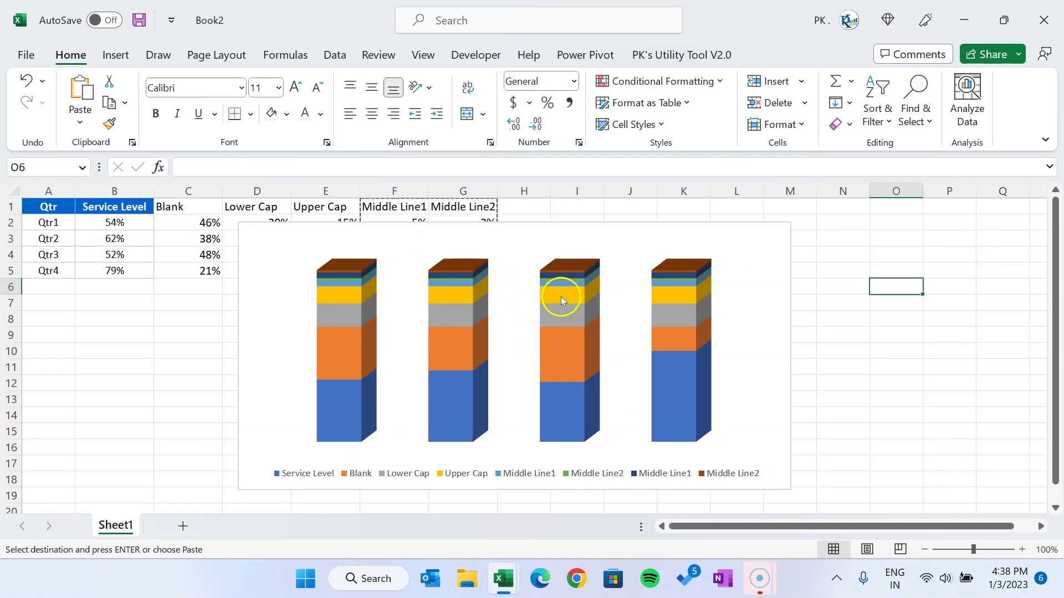
Set the series gap width to 80% and change the column shape to Cylinder
right_click(561, 298)
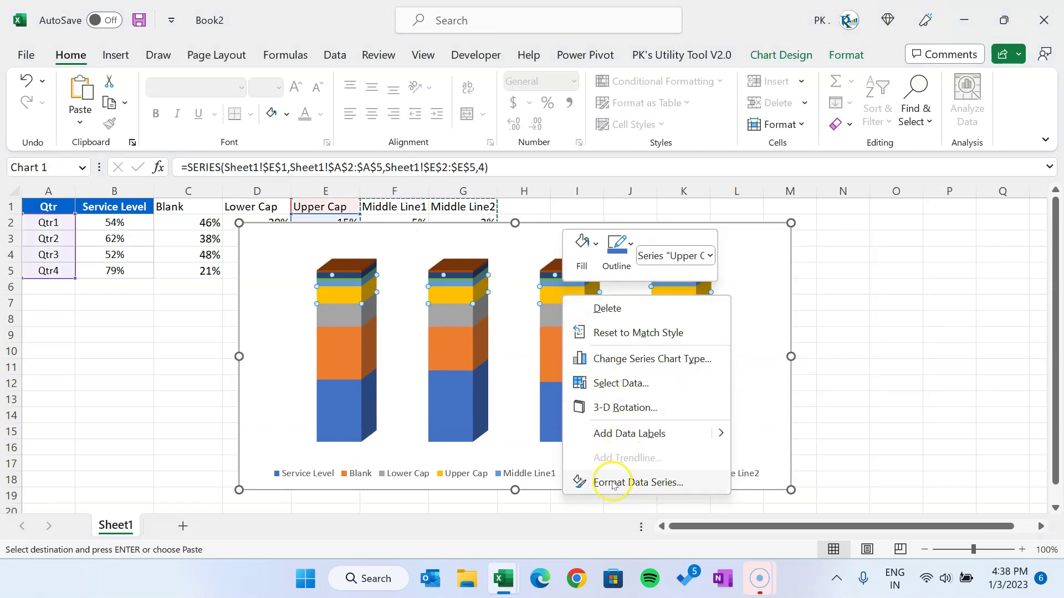
click(612, 483)
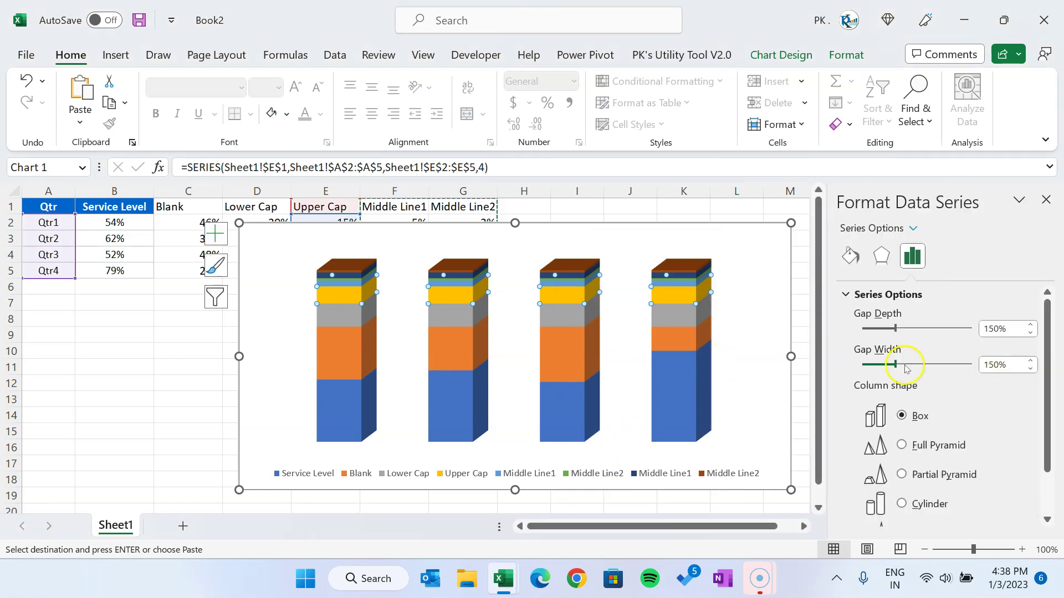
click(993, 364)
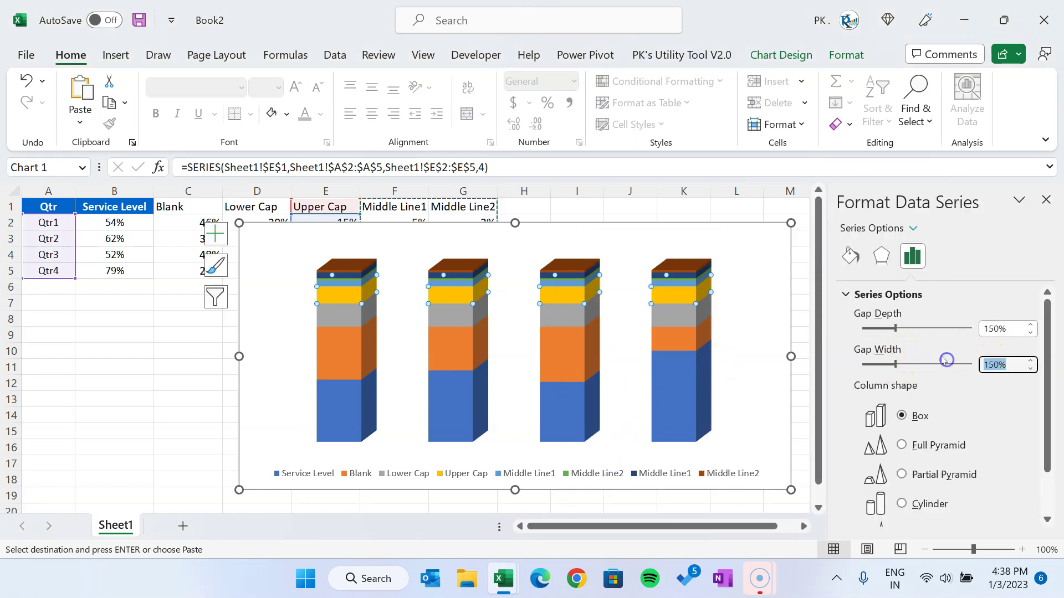
text(80)
key(Return)
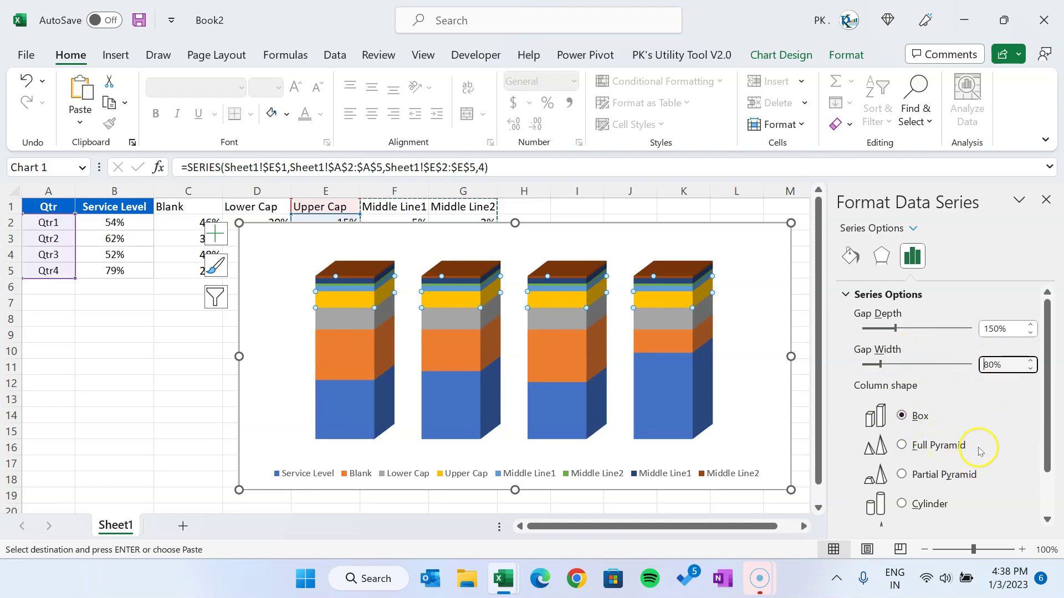
scroll(980, 452, down, 1)
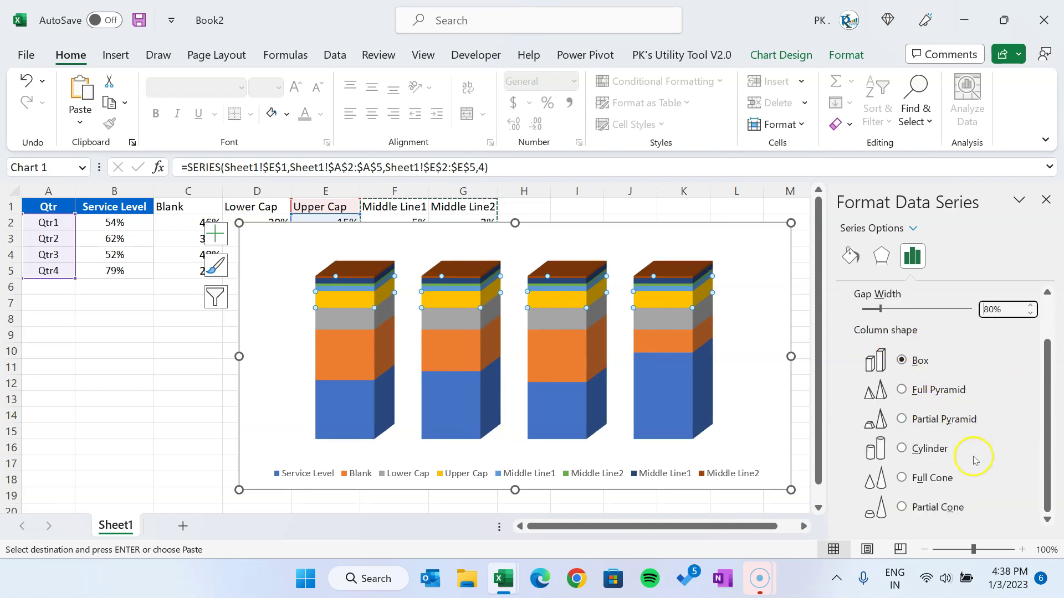
click(930, 449)
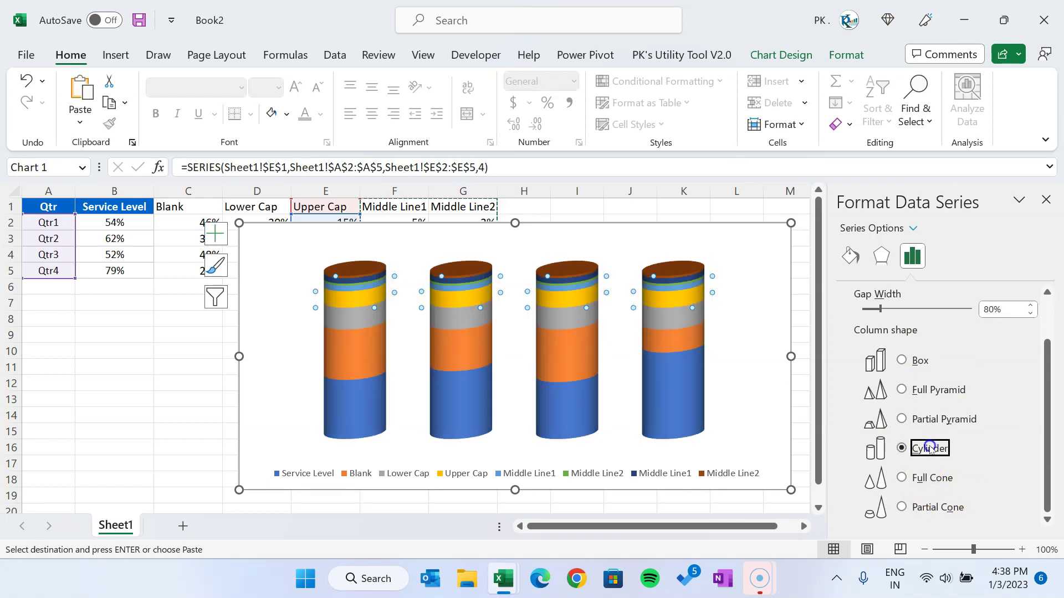
click(1045, 200)
Set the chart's 3-D X rotation to 0° and shift the chart right so columns A to E are uncovered
right_click(566, 322)
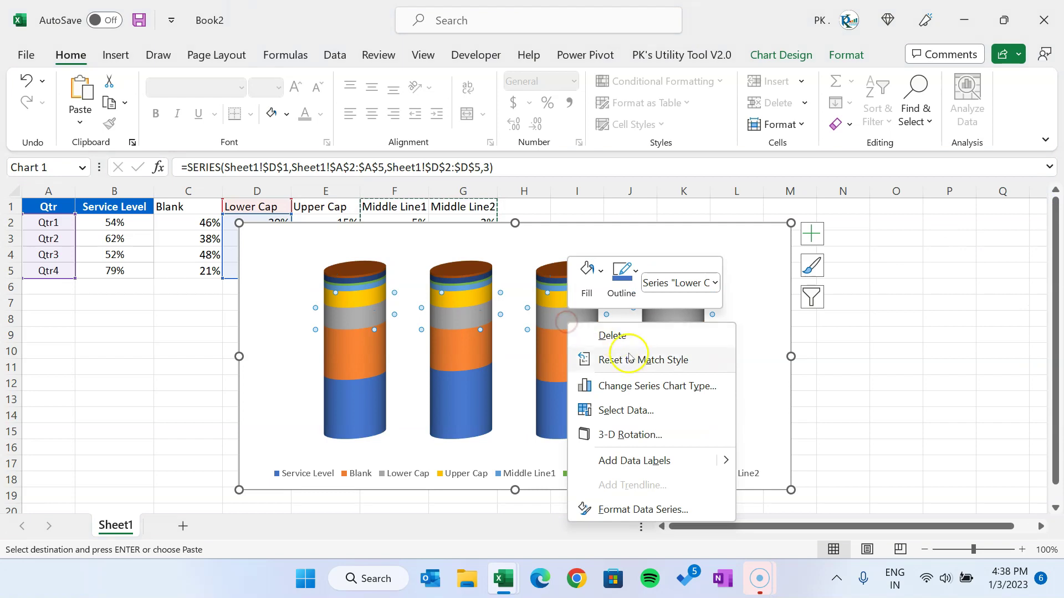
click(638, 435)
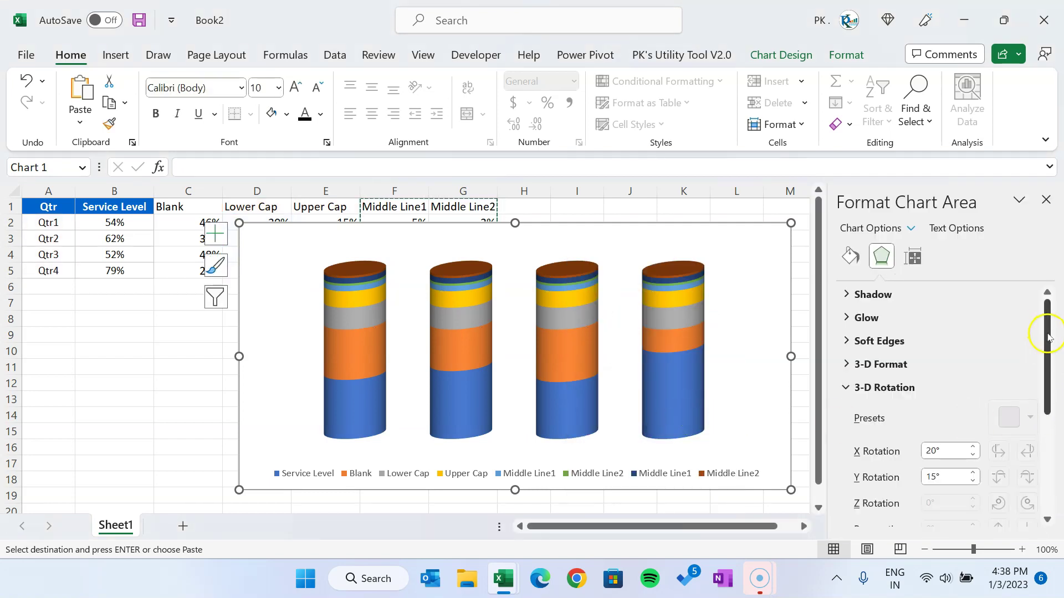
drag(1048, 336, 1048, 388)
click(972, 348)
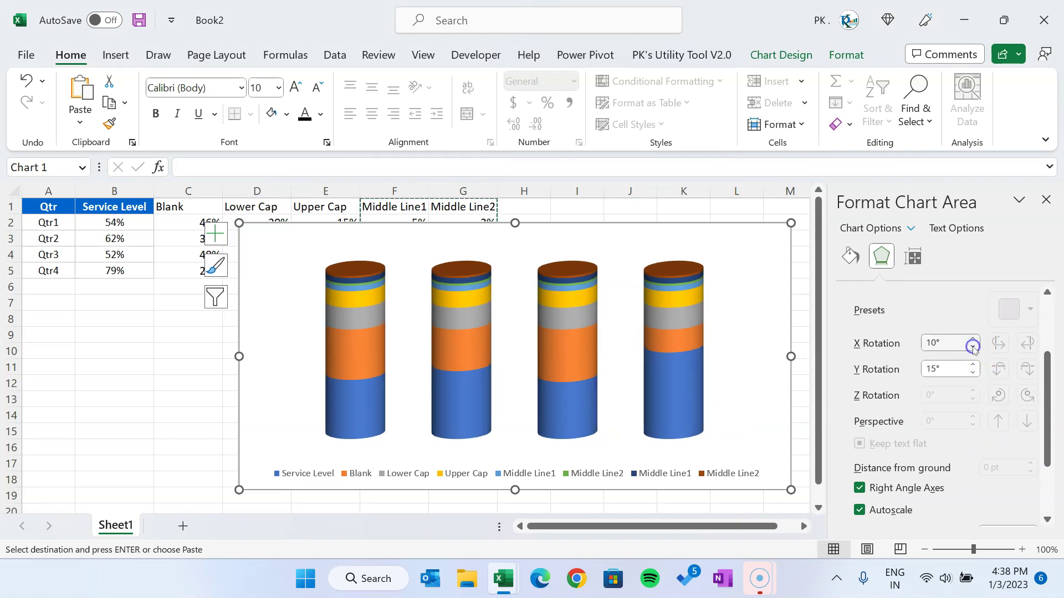
click(972, 348)
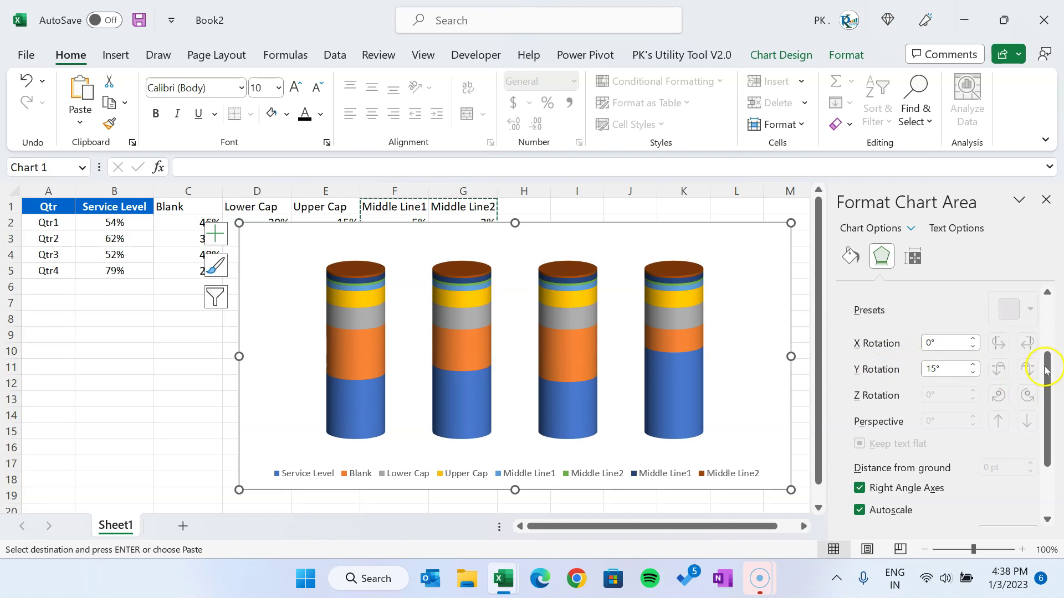
drag(790, 356, 883, 334)
Reduce the gap width of the data series to make the cylinders wider, and deselect the chart
right_click(698, 340)
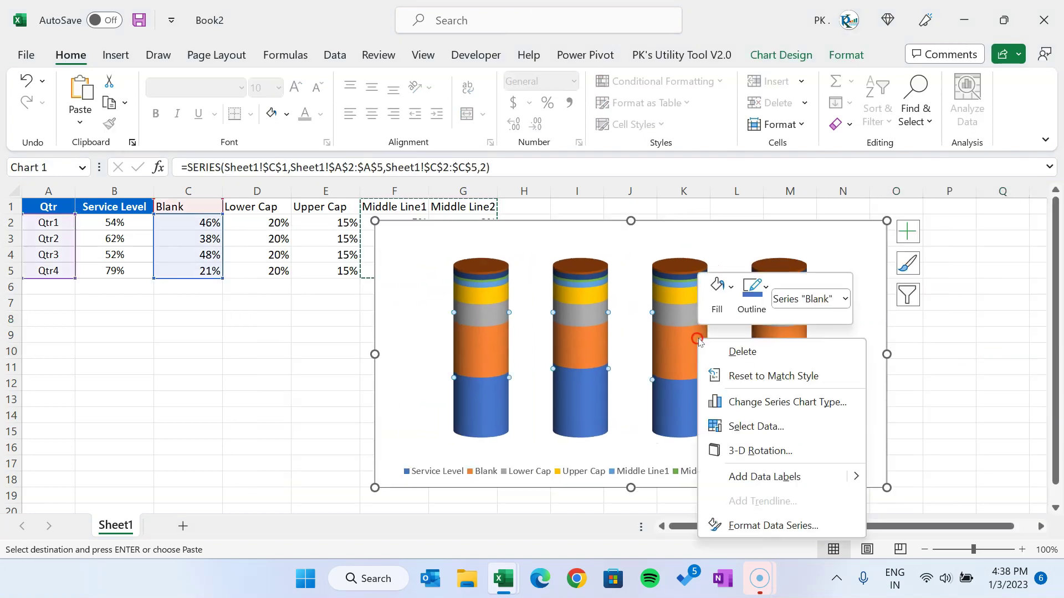
click(767, 525)
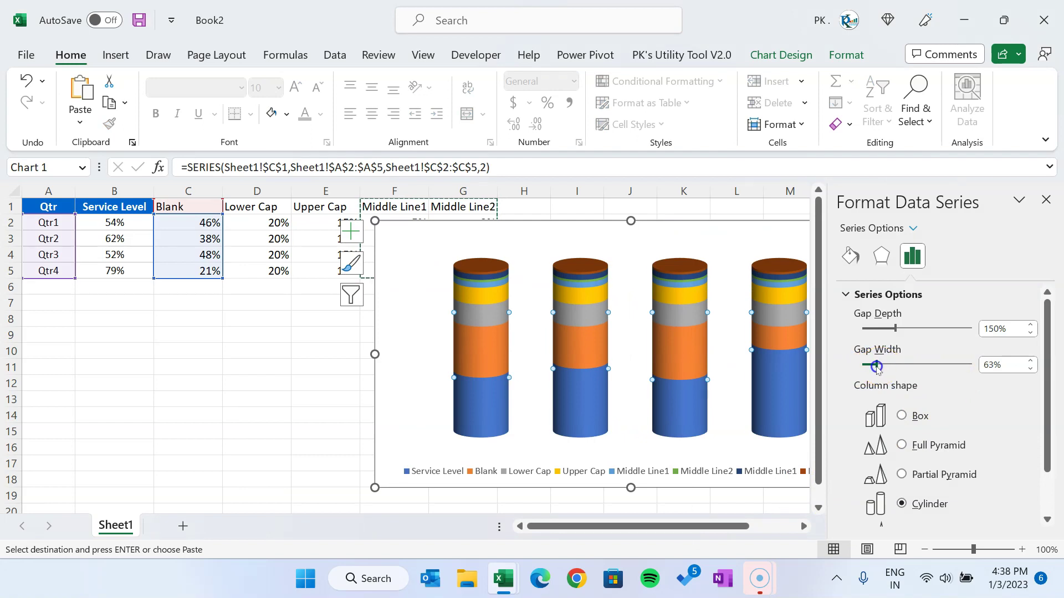
drag(876, 366, 871, 367)
click(931, 330)
Open the chart's data source and move the Lower Cap series to the start of the series order
click(590, 298)
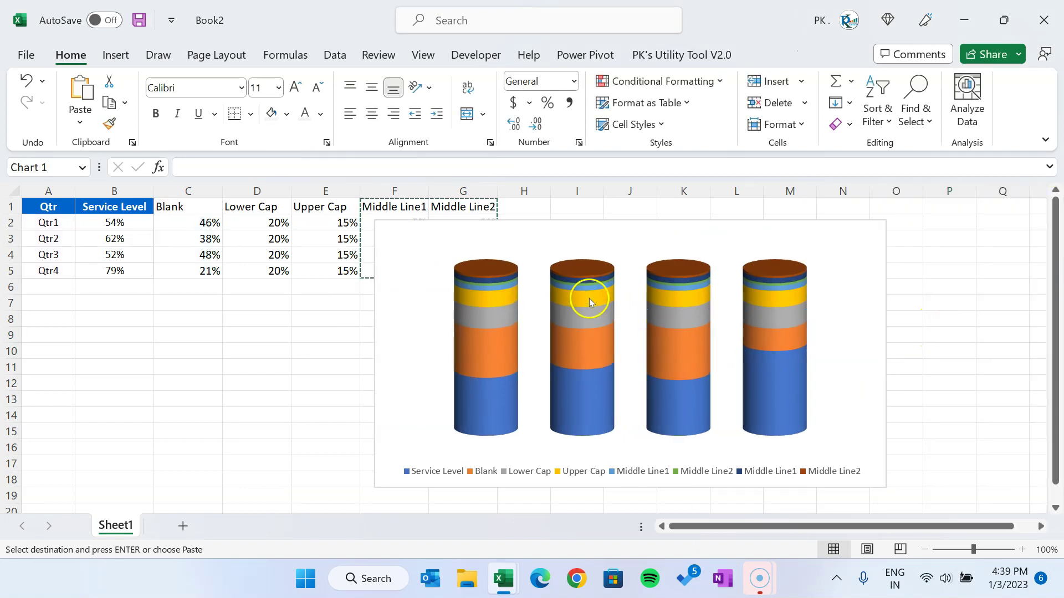
right_click(589, 299)
click(669, 389)
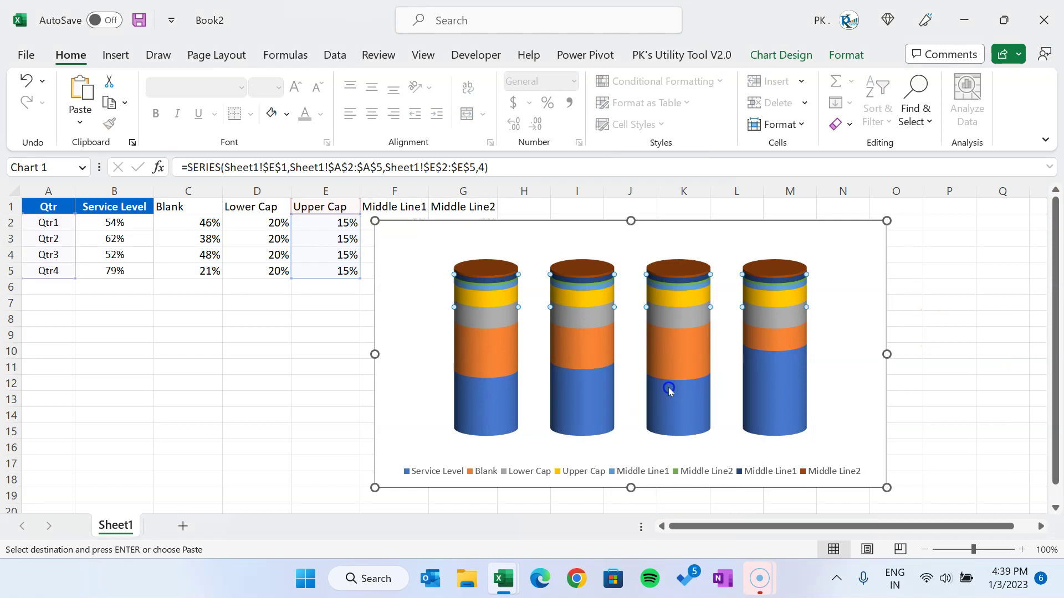
drag(706, 45, 388, 67)
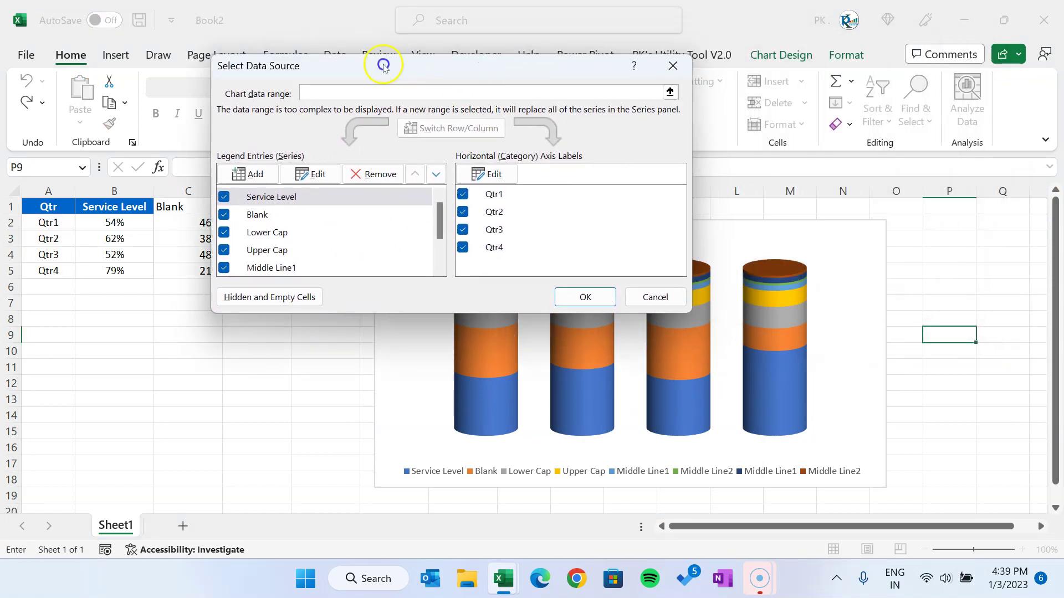
drag(438, 222, 435, 247)
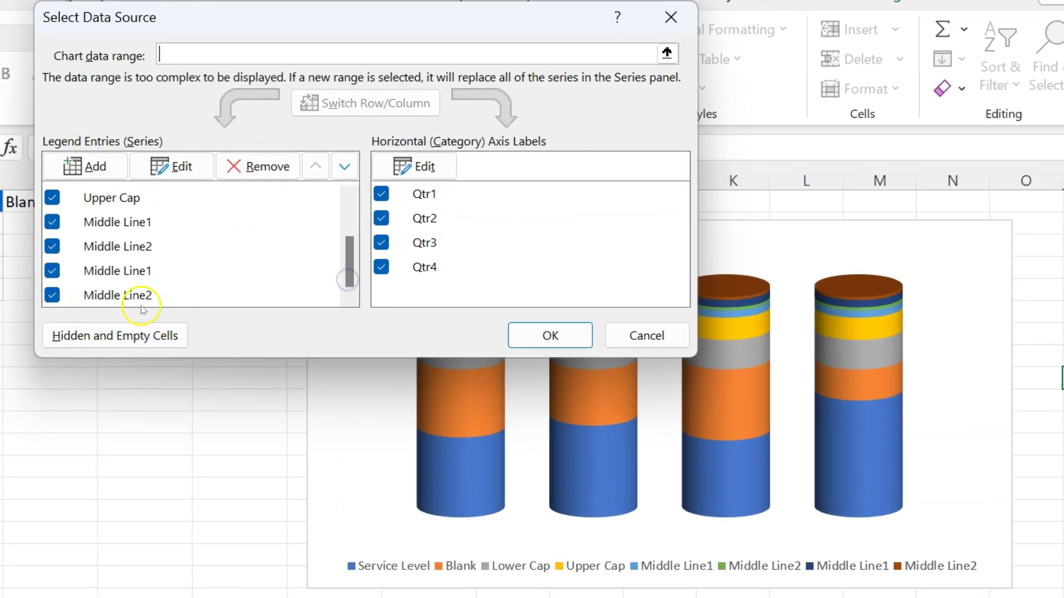
drag(350, 265, 356, 209)
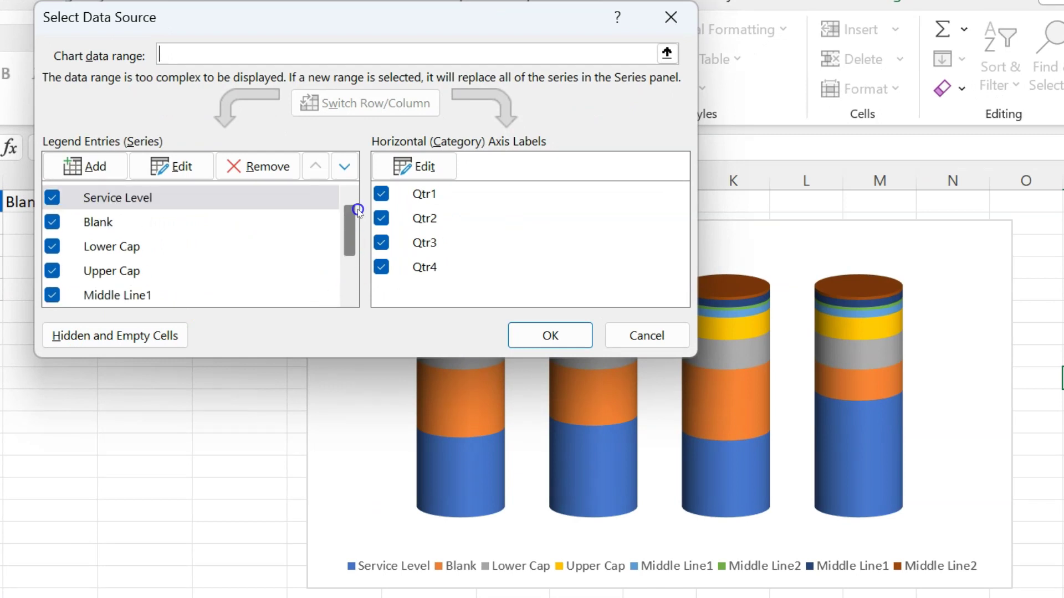
click(166, 247)
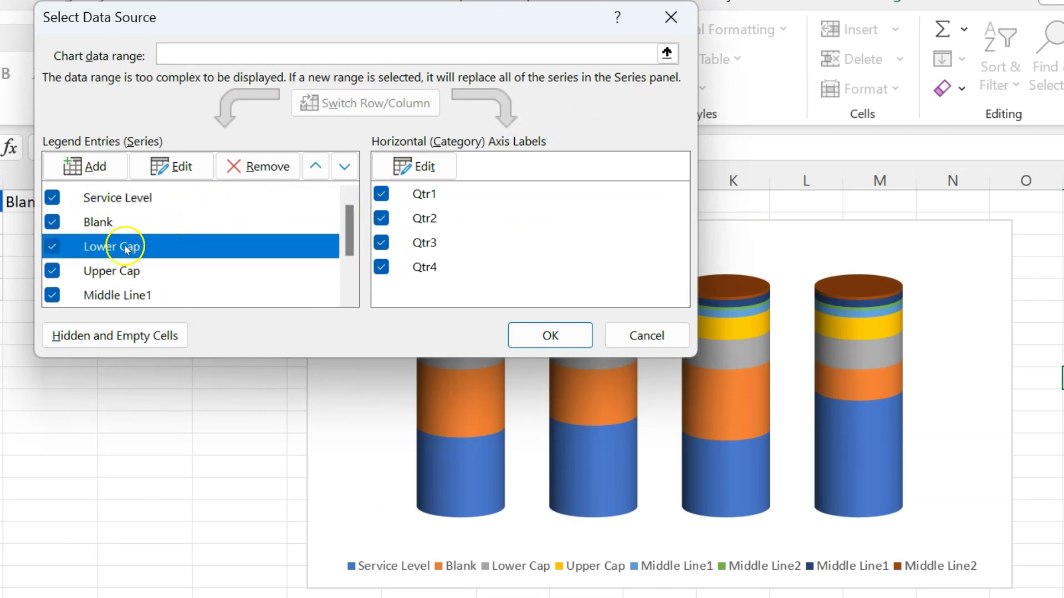
click(323, 169)
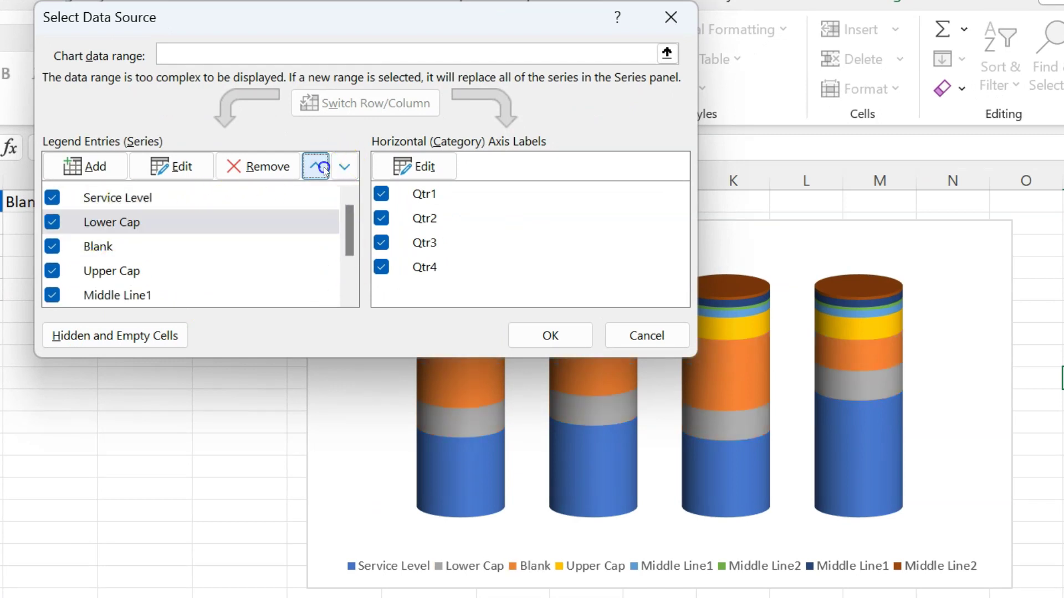
click(324, 169)
Move the first Middle Line1 series up so it directly follows Lower Cap
click(155, 294)
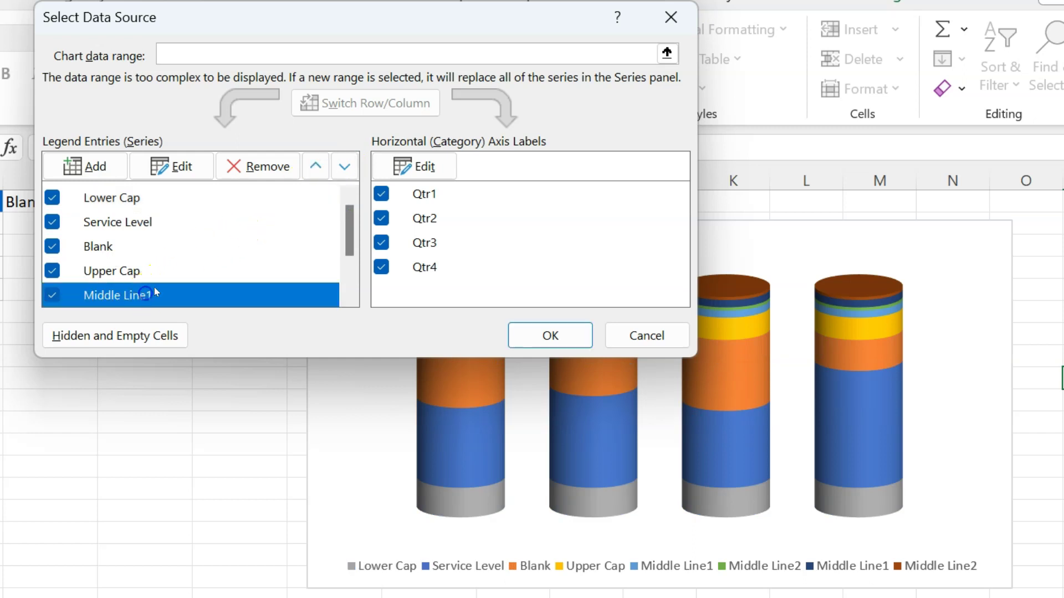
click(321, 166)
click(323, 168)
click(324, 167)
click(143, 225)
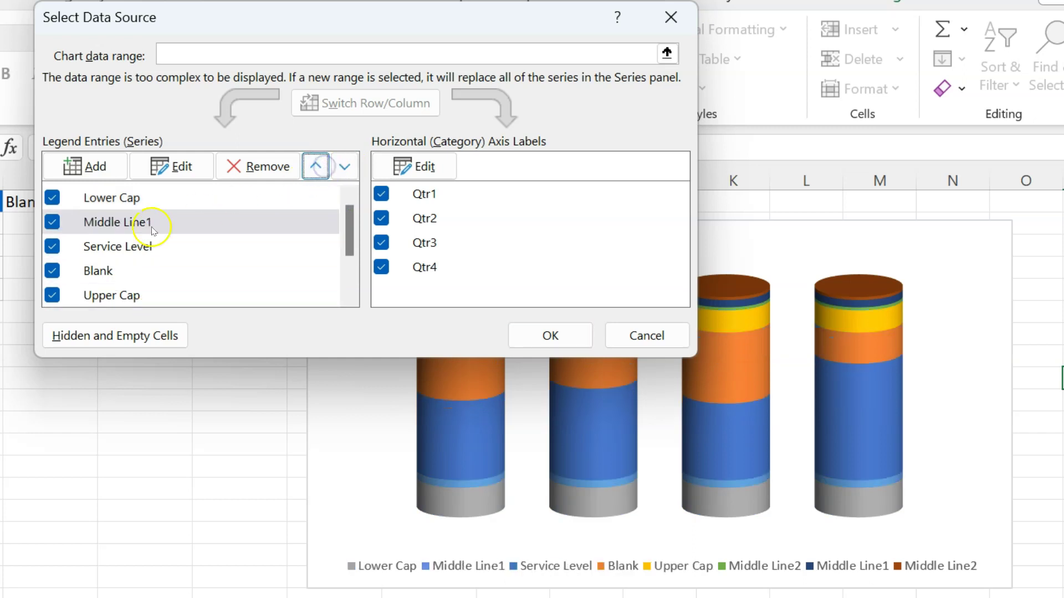
Move the first Middle Line2 series up so it sits between Middle Line1 and Service Level
drag(361, 227, 361, 244)
click(157, 280)
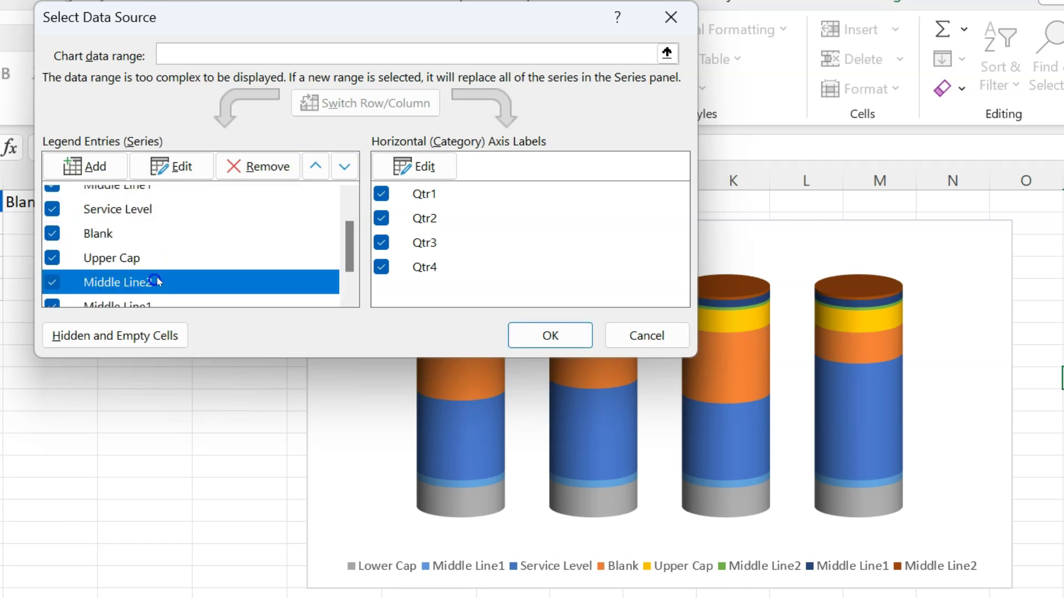
click(314, 167)
click(314, 167)
click(315, 167)
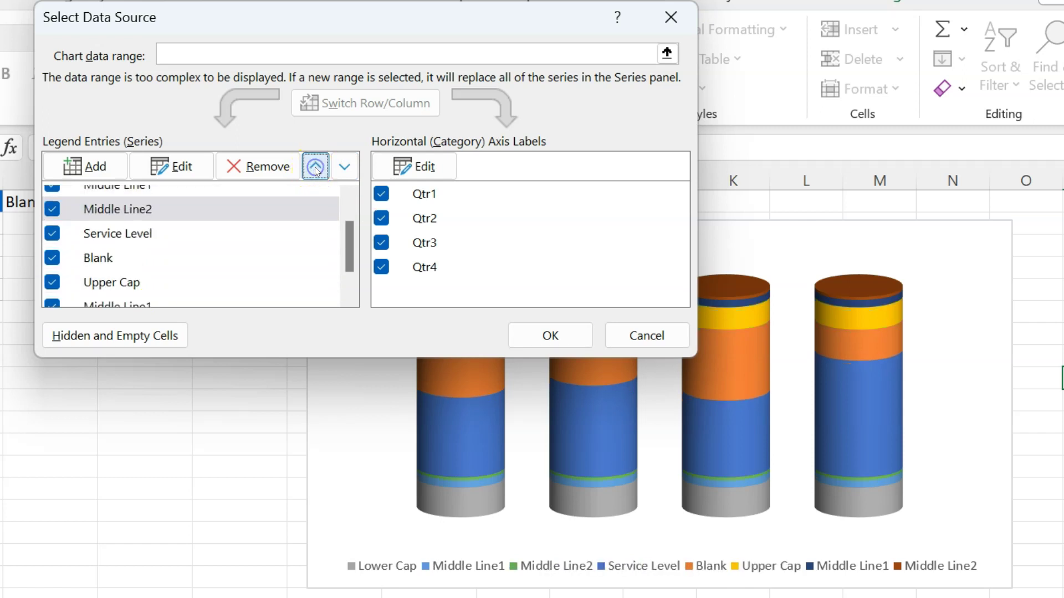
Place the second Middle Line2 directly after Blank, followed by the second Middle Line1, with Upper Cap last in the series order
drag(357, 255, 353, 211)
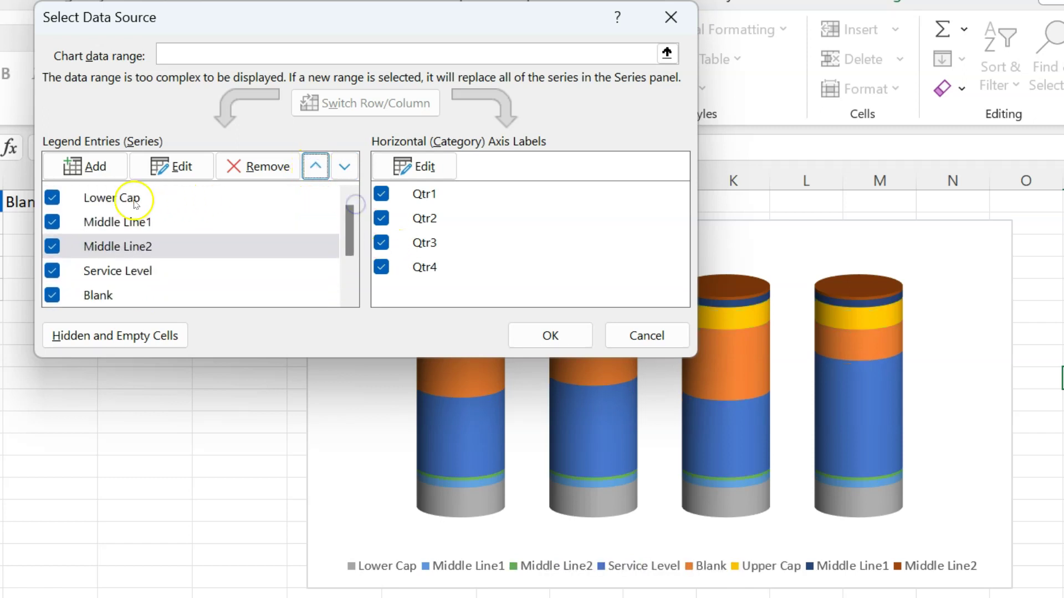
click(123, 273)
click(110, 296)
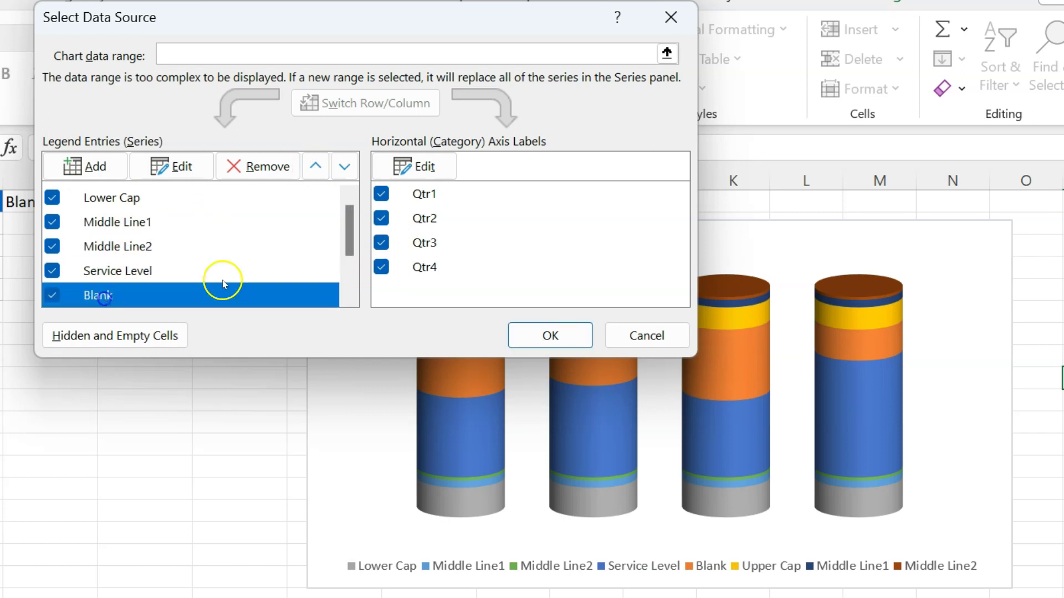
drag(351, 225, 346, 267)
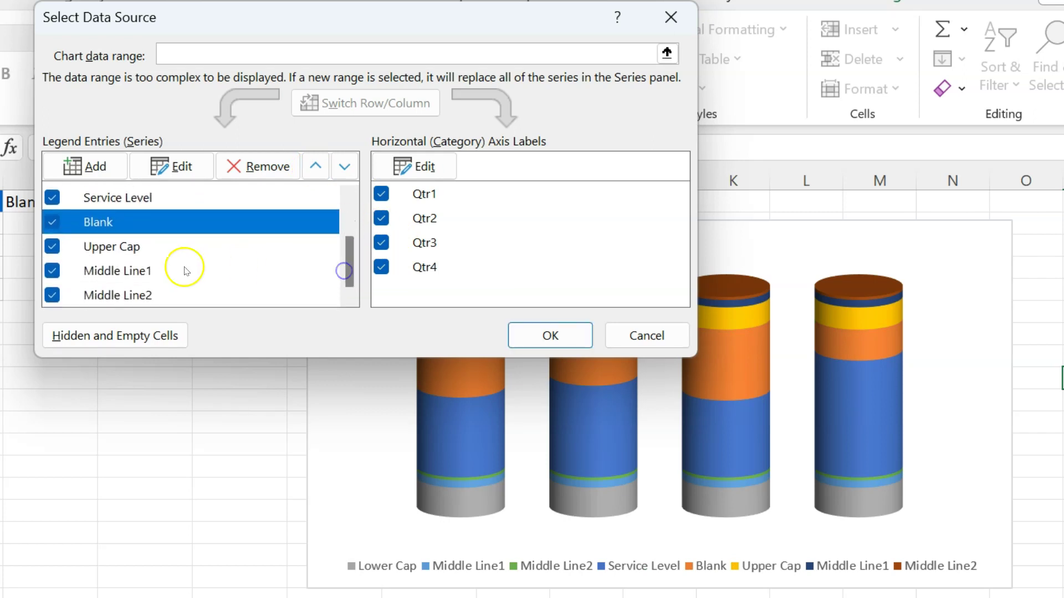
click(139, 295)
click(314, 167)
click(315, 166)
click(143, 289)
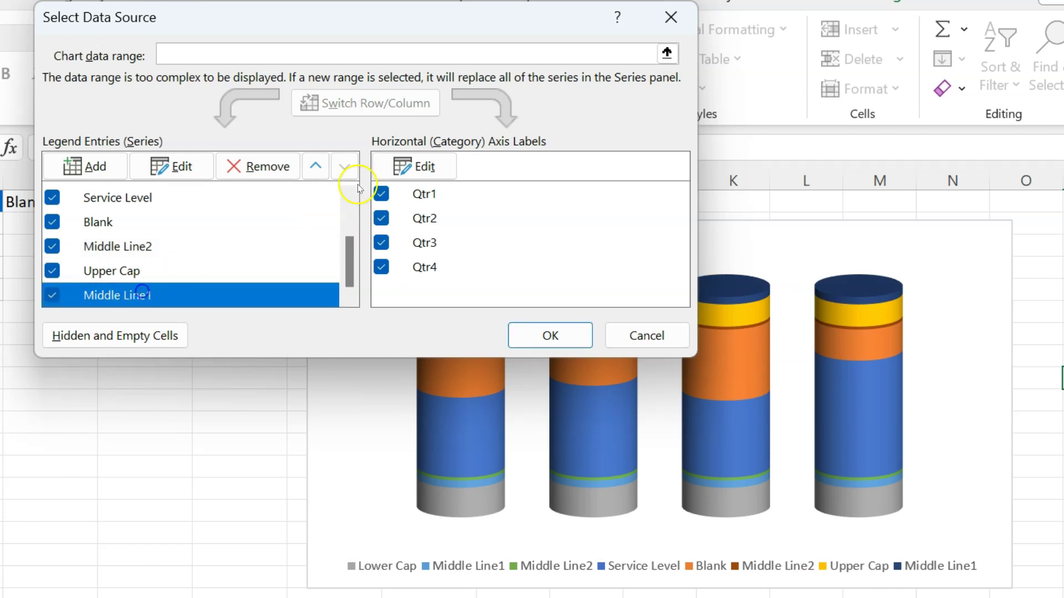
click(315, 166)
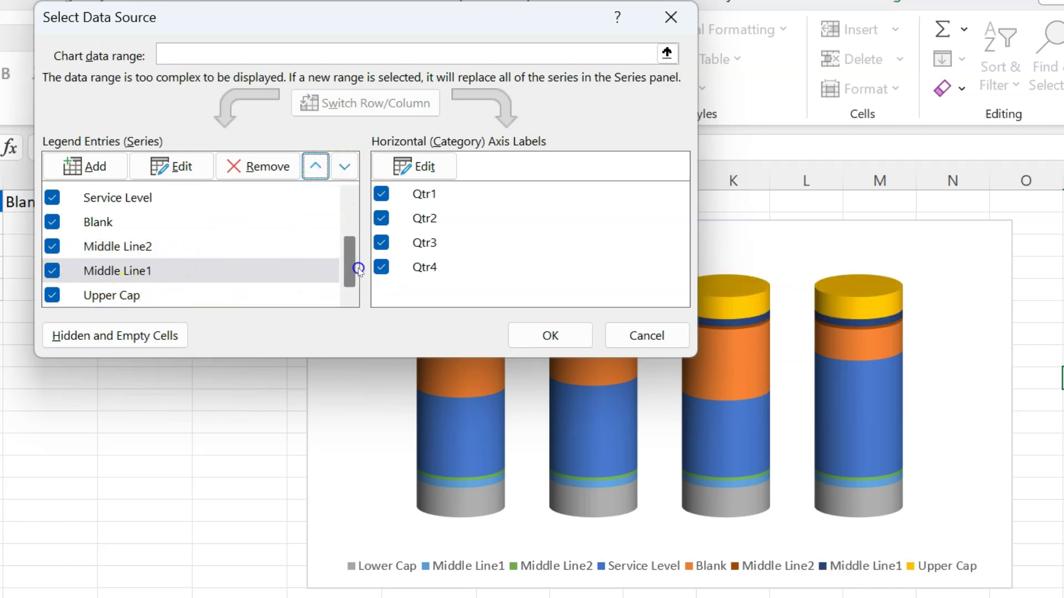
Review the complete series order from Lower Cap to Upper Cap and apply it to the chart
drag(357, 254, 352, 191)
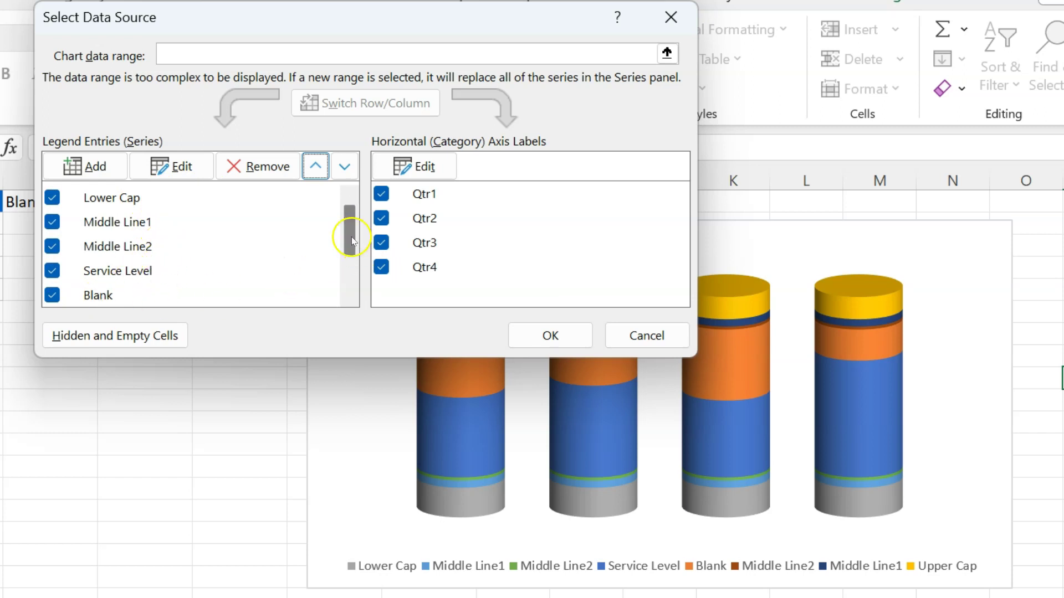
drag(352, 239, 354, 264)
click(119, 246)
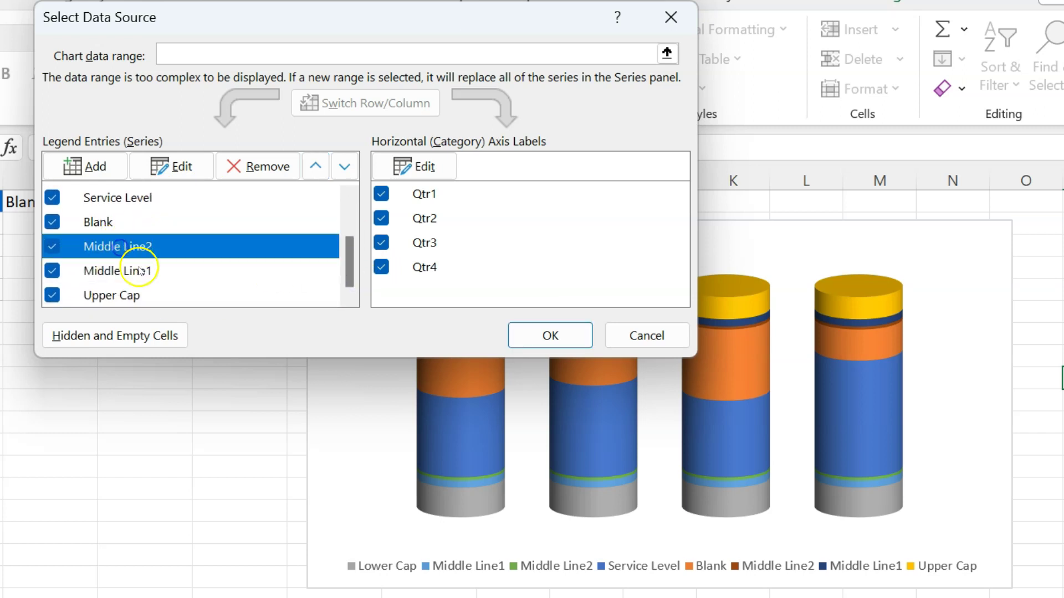
click(135, 271)
click(133, 296)
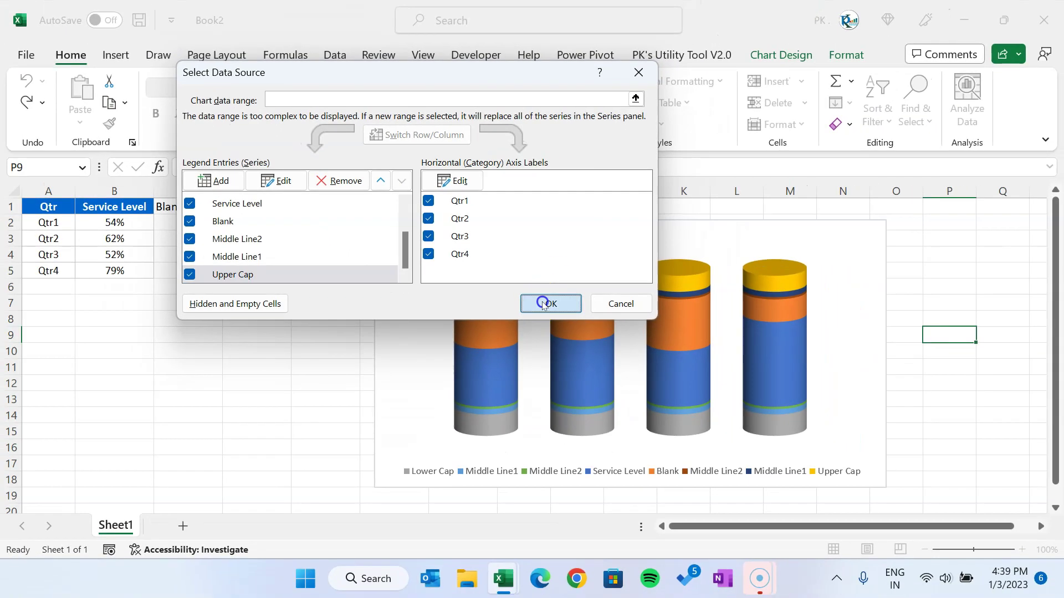
click(544, 304)
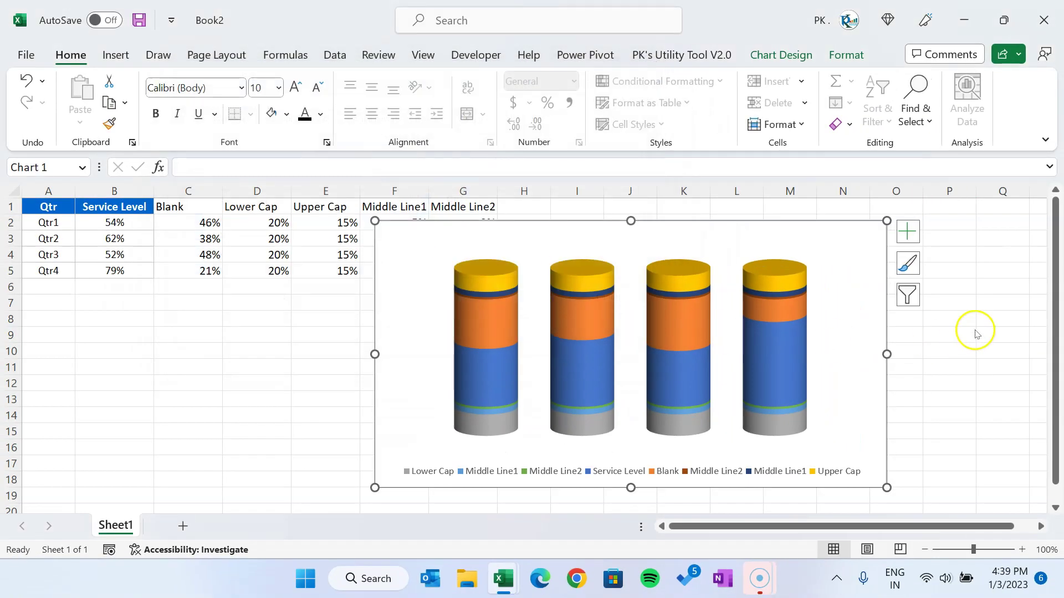
Fill the Lower Cap series of the cylinder chart with white
click(494, 427)
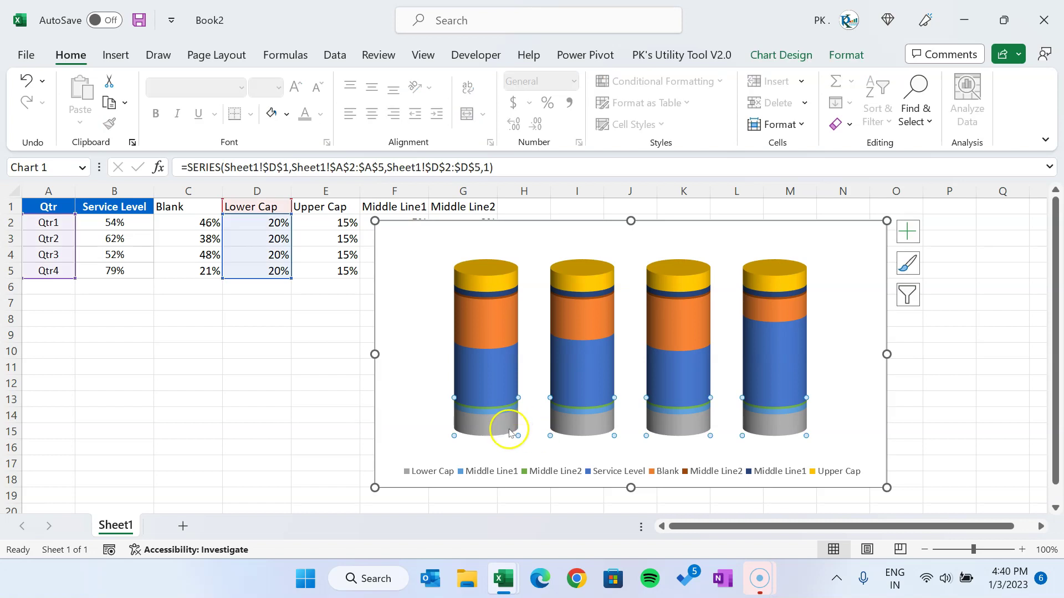
click(846, 55)
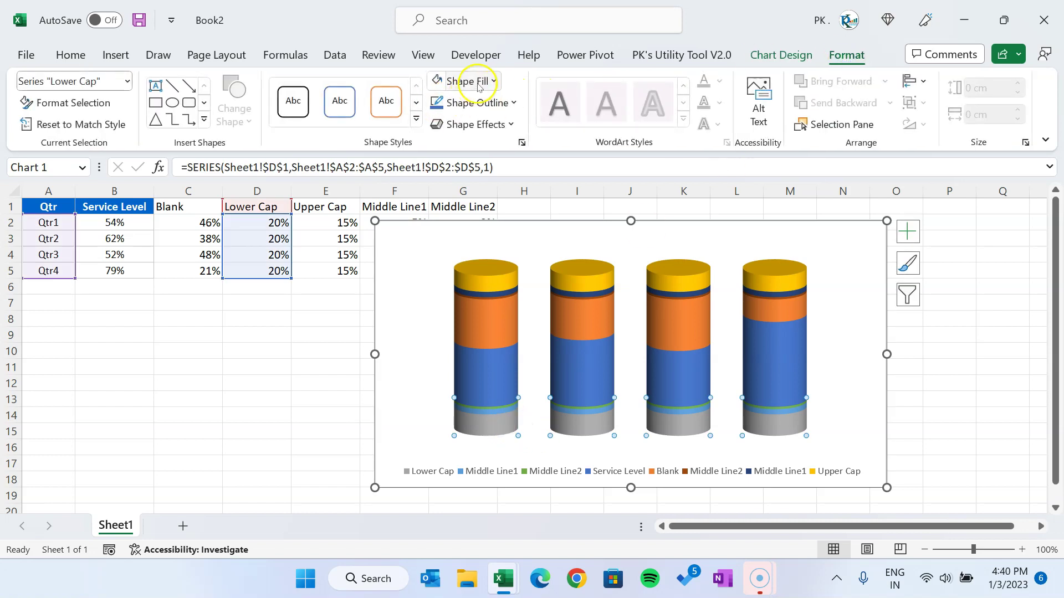
click(484, 81)
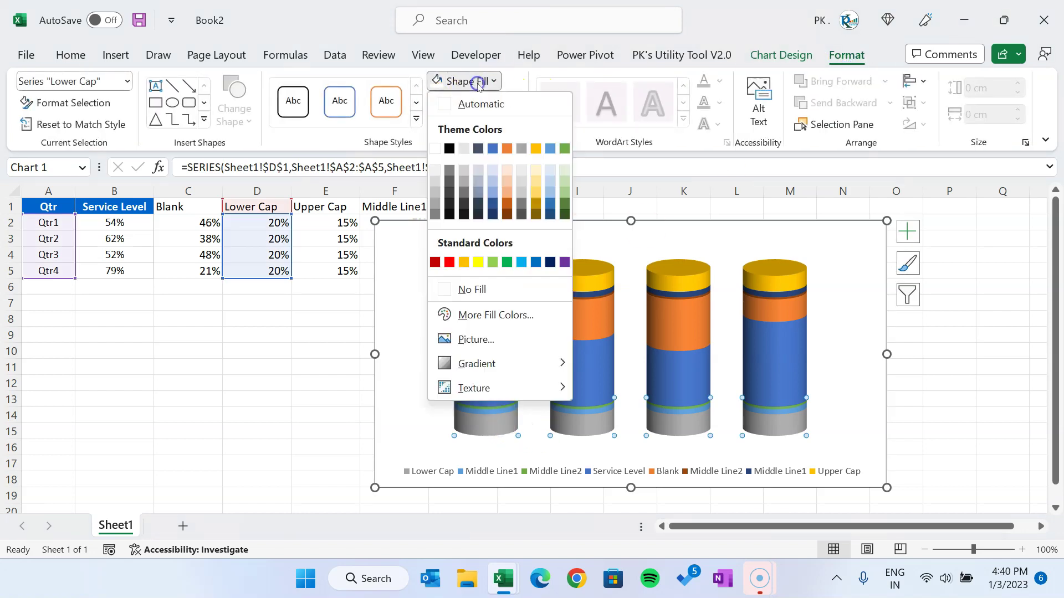
click(435, 150)
click(984, 316)
Give the chart area a gray radial preset gradient fill and shift the chart slightly down and to the left
click(686, 221)
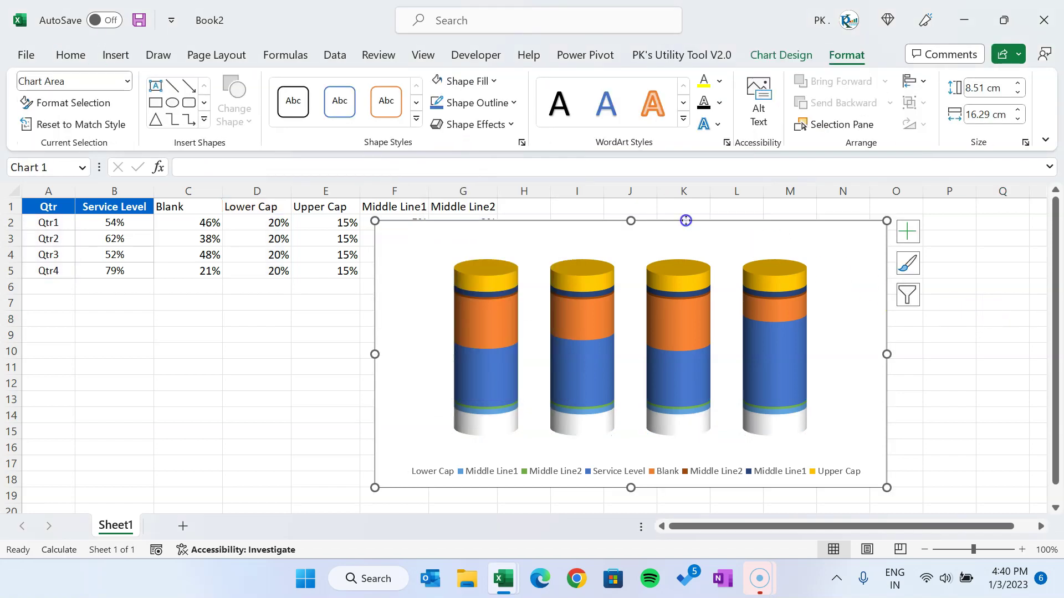
right_click(685, 220)
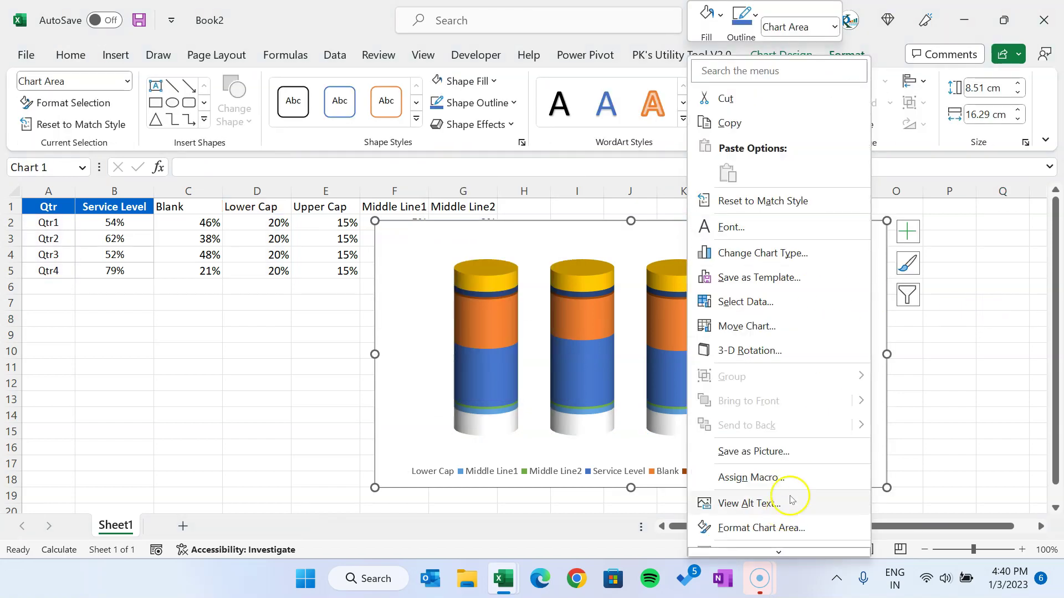
click(770, 516)
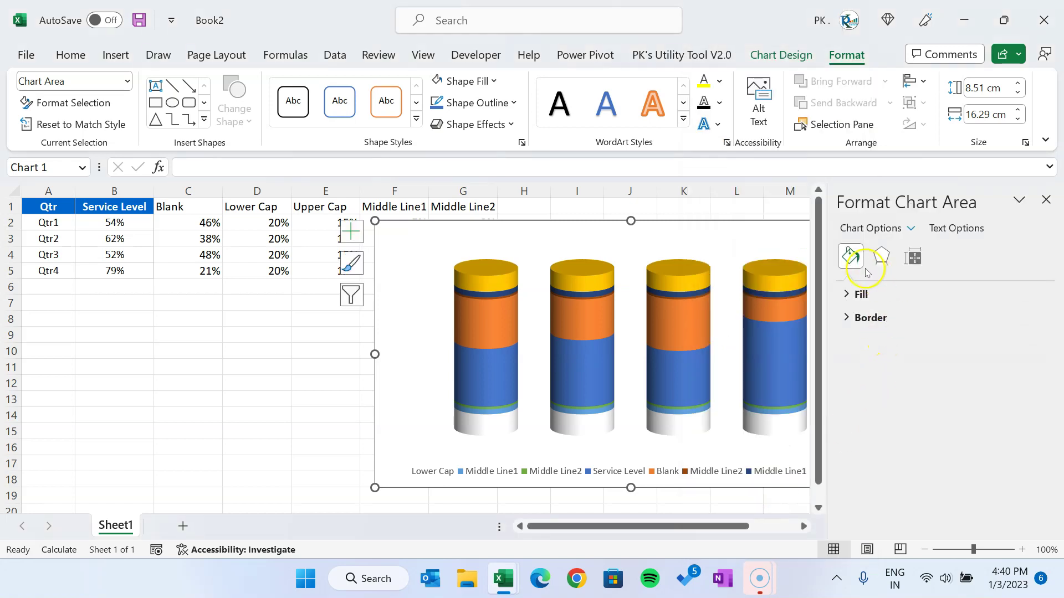
click(851, 294)
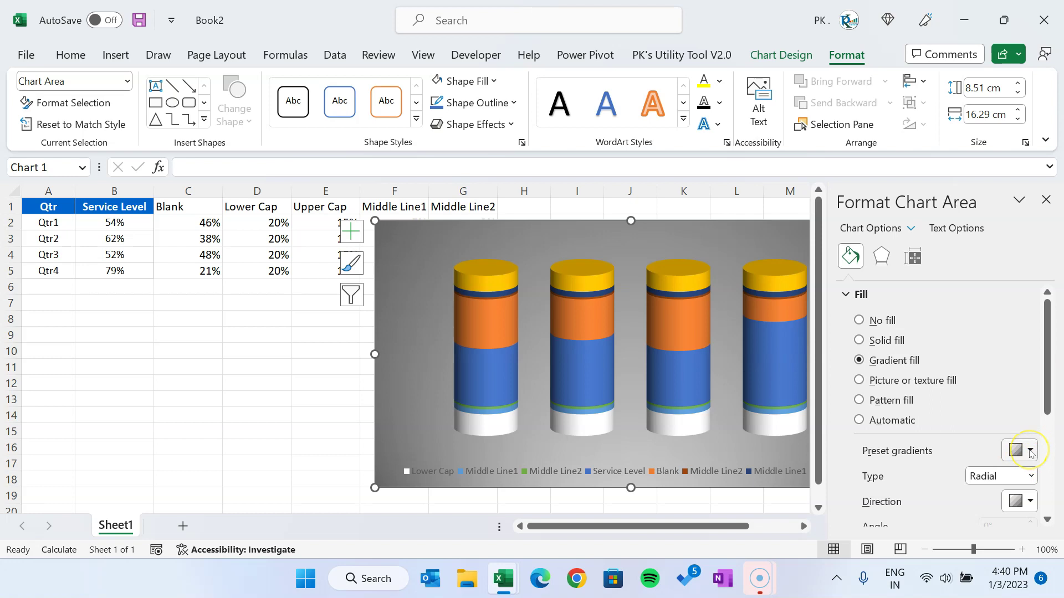
click(1030, 452)
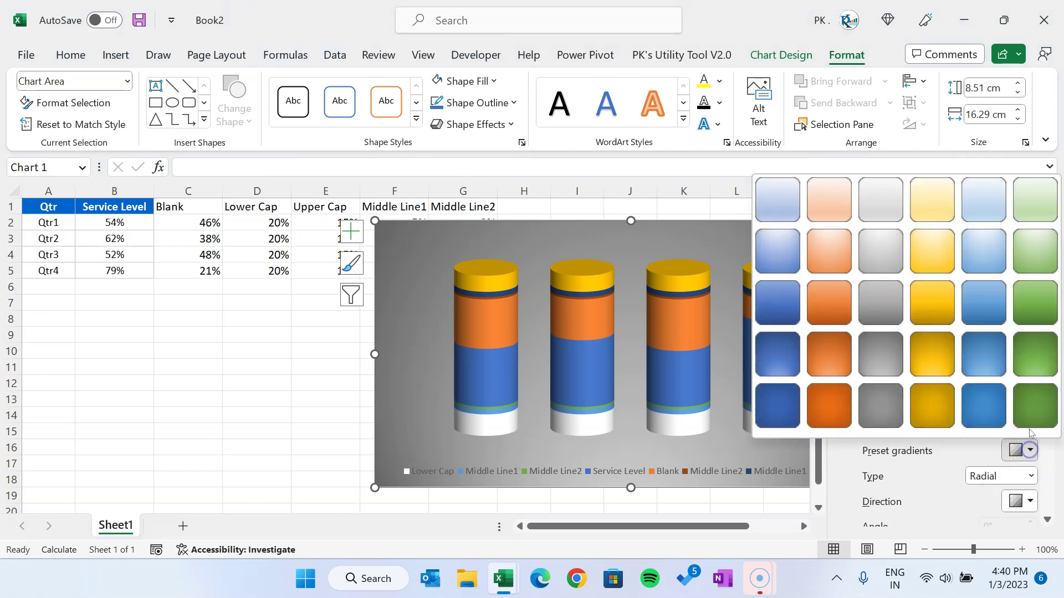
click(888, 354)
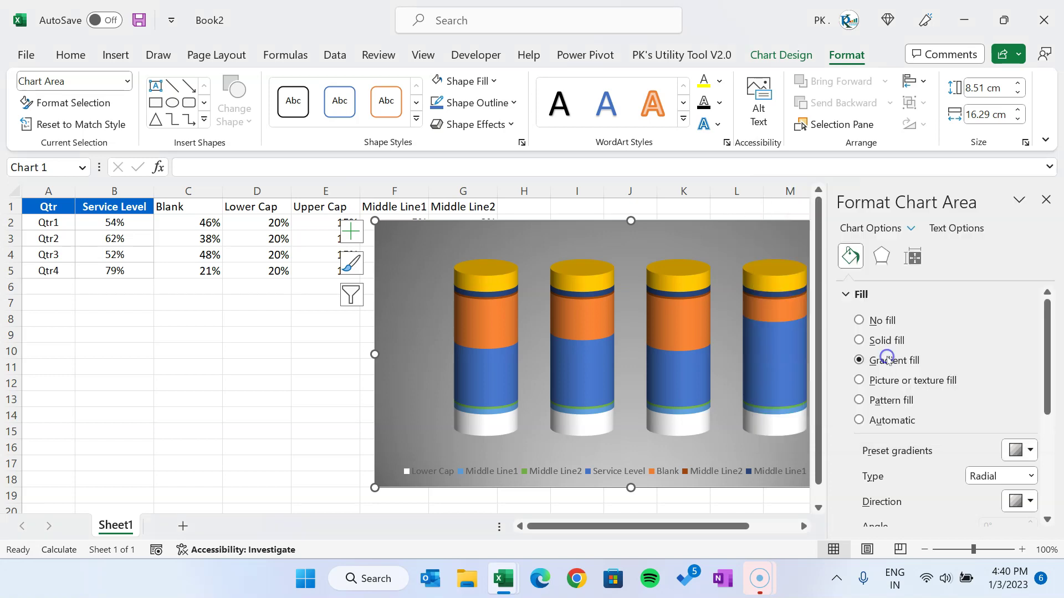
click(1046, 199)
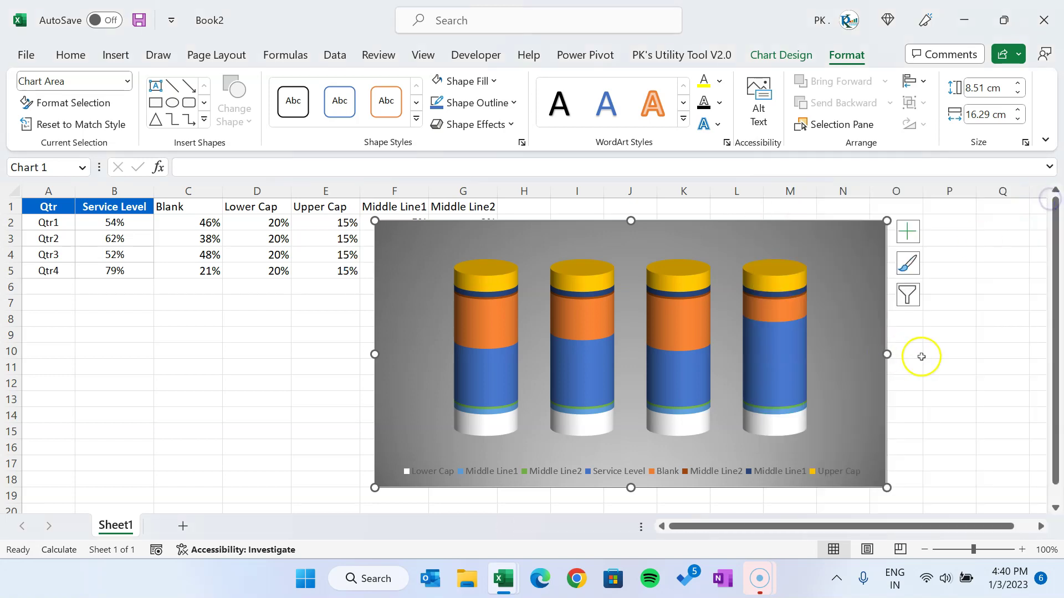
drag(585, 210, 538, 233)
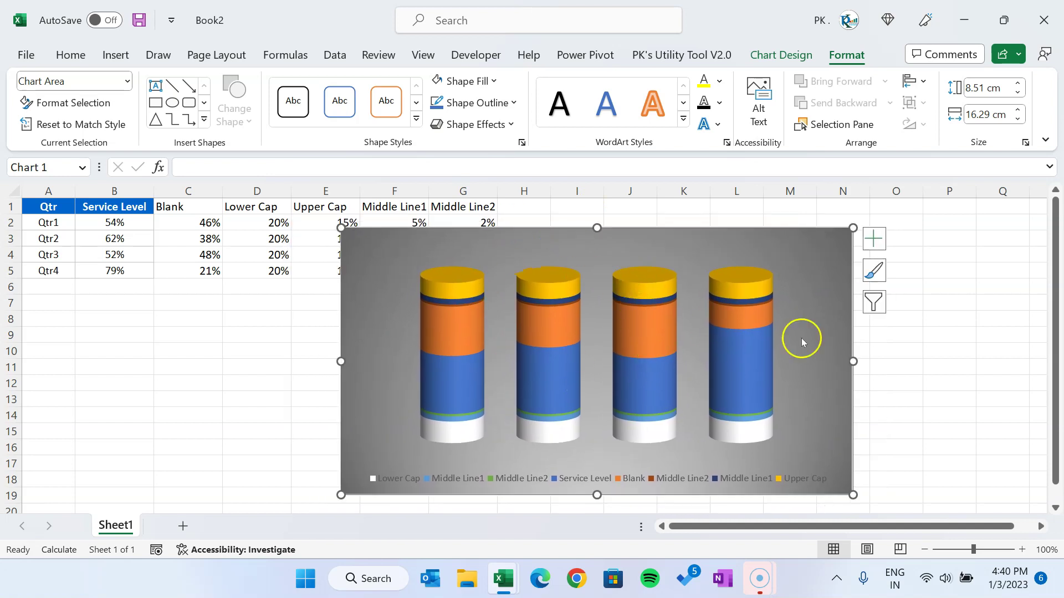
key(Escape)
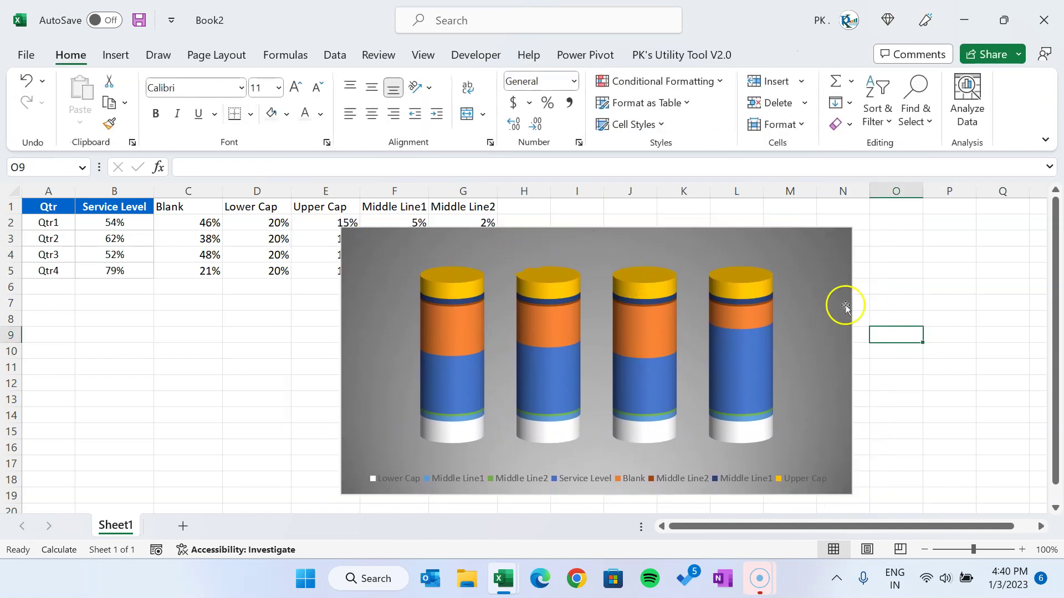
Fill the Upper Cap series with white
click(456, 287)
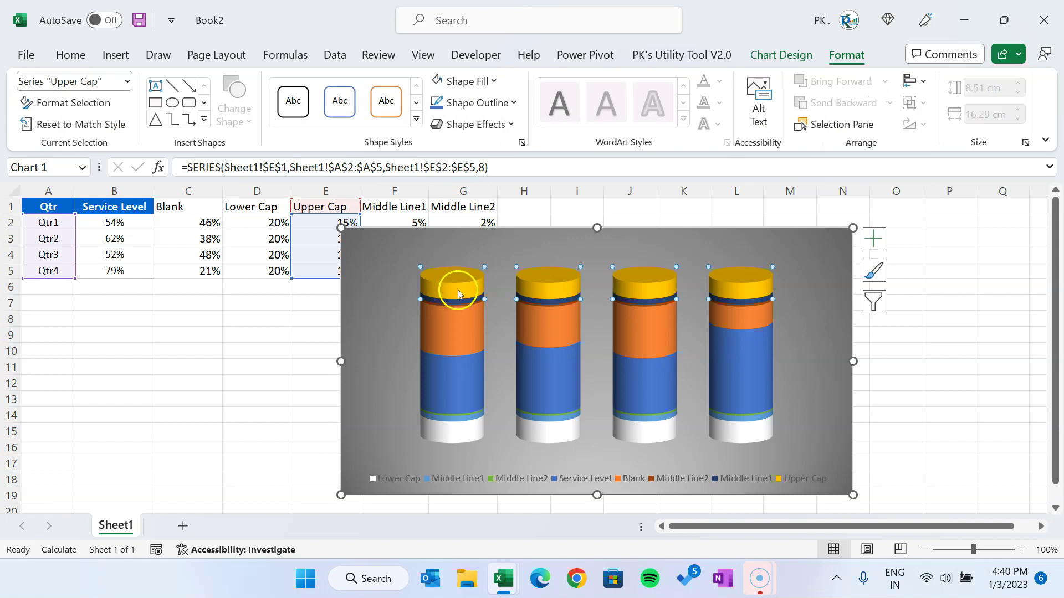
click(436, 82)
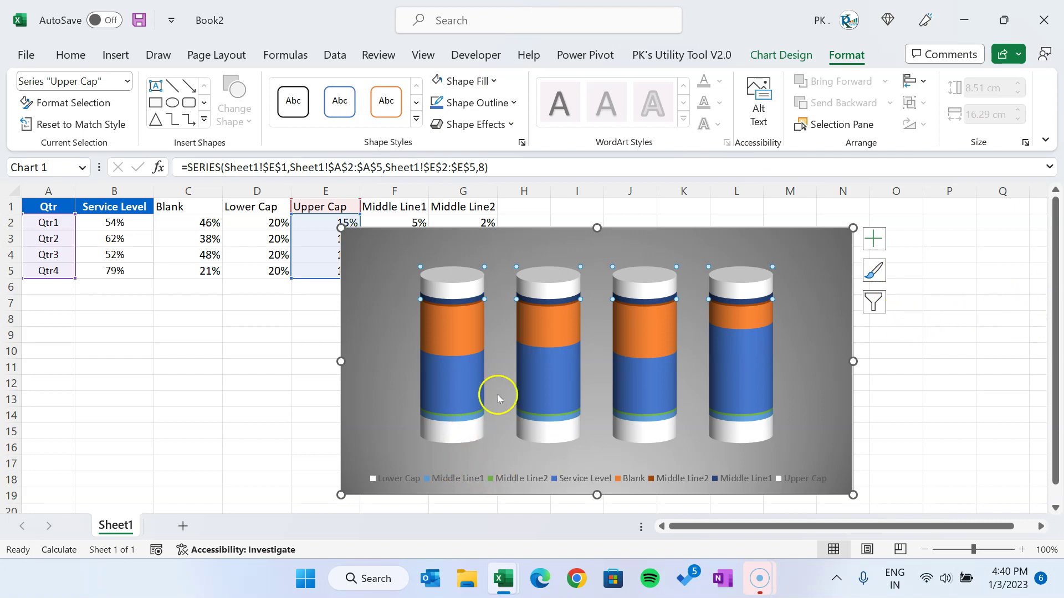
Give only the Qtr1 data point of the Service Level series a linear gradient fill and remove its middle gradient stops
click(460, 384)
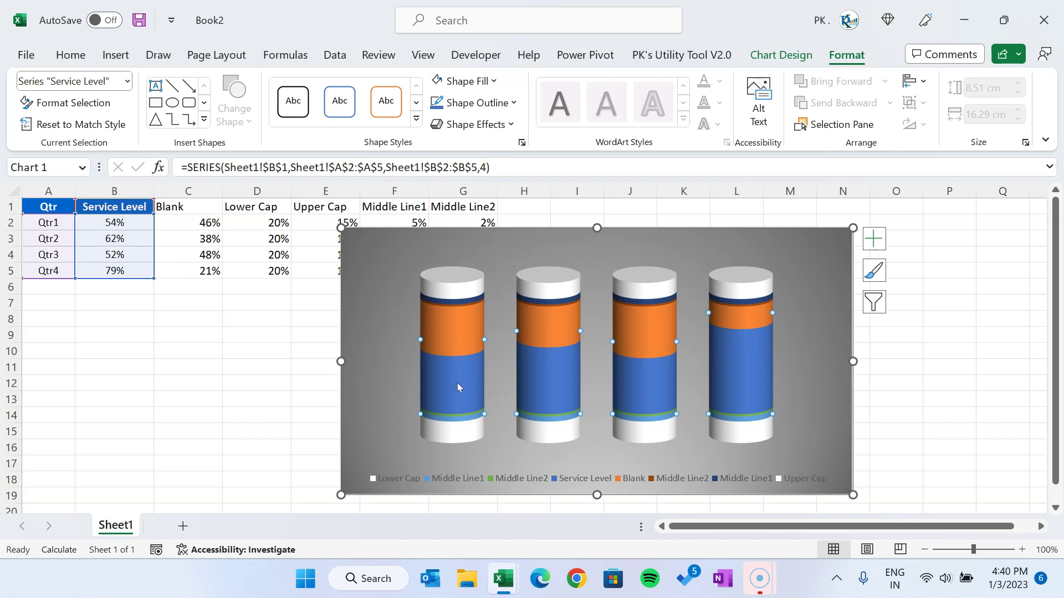
click(456, 385)
right_click(455, 383)
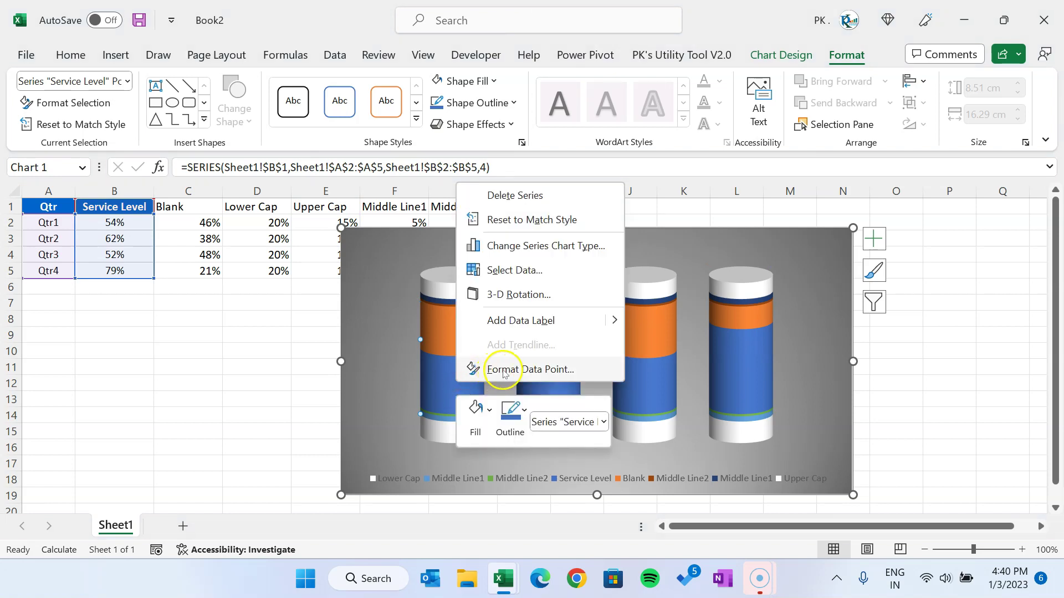
click(504, 371)
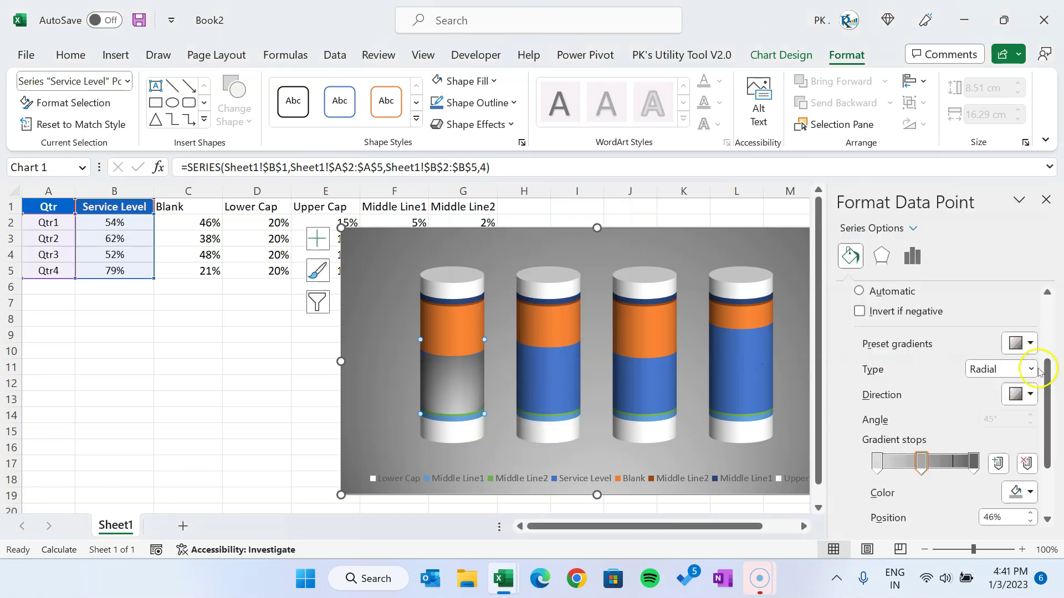
click(1030, 369)
click(997, 395)
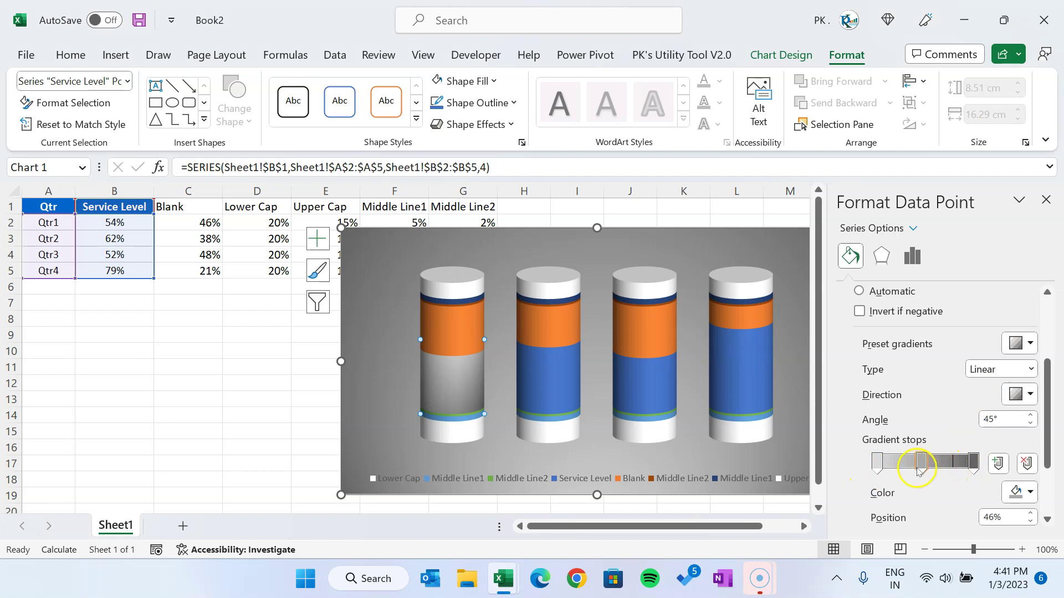
drag(919, 462, 925, 402)
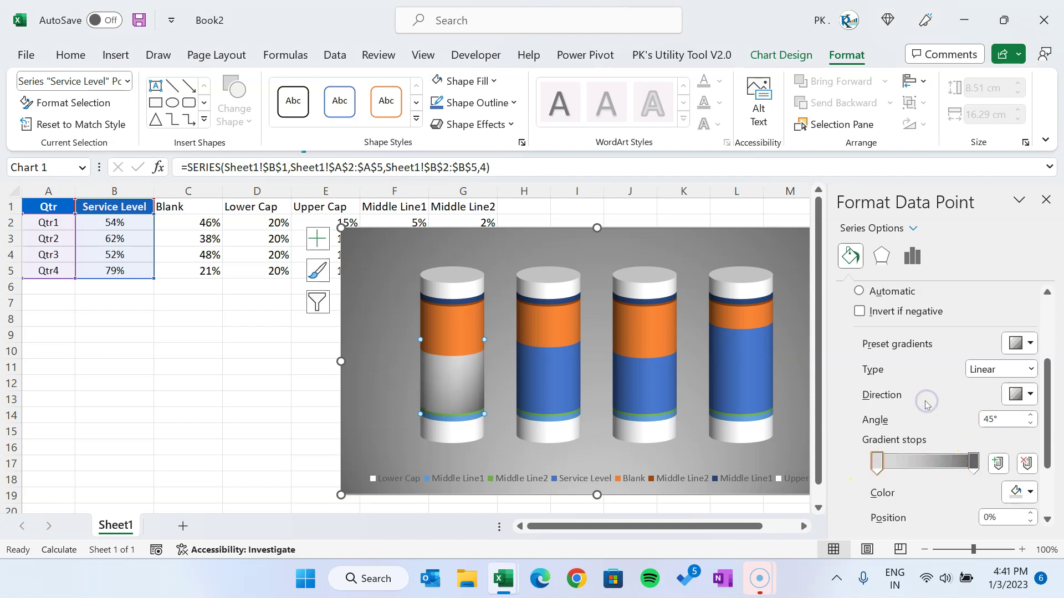
Color the first gradient stop of the Qtr1 Service Level point dark red and the last stop orange
drag(1048, 404, 1048, 444)
click(874, 369)
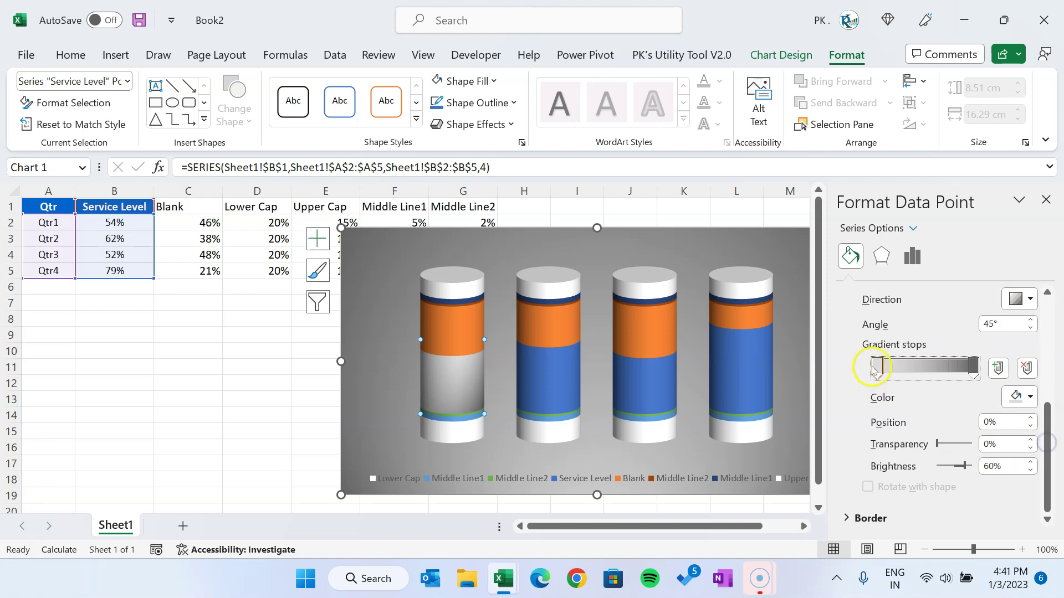
click(1024, 396)
click(923, 353)
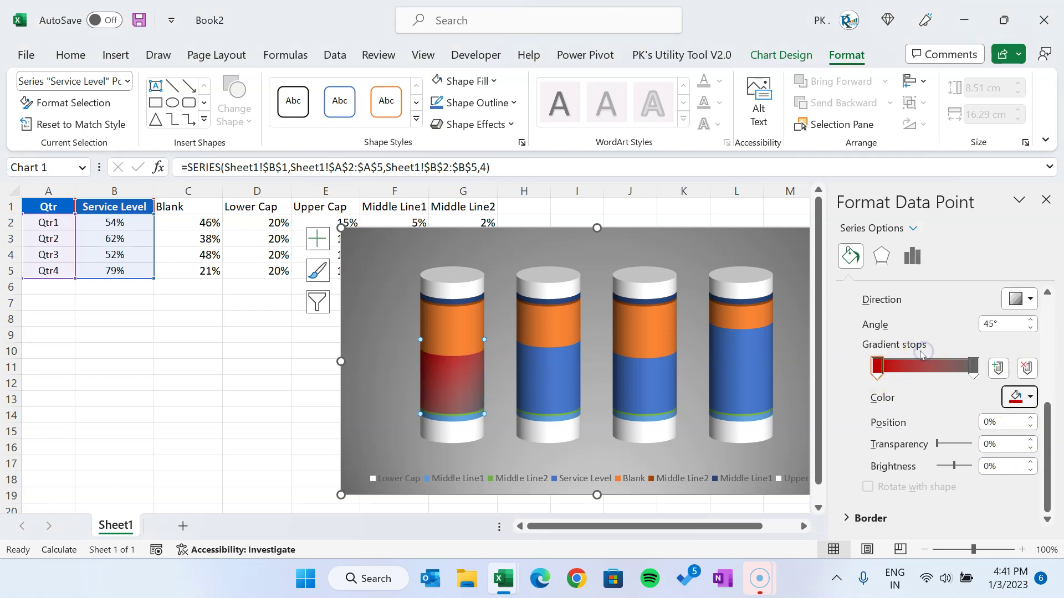
click(974, 367)
click(1024, 397)
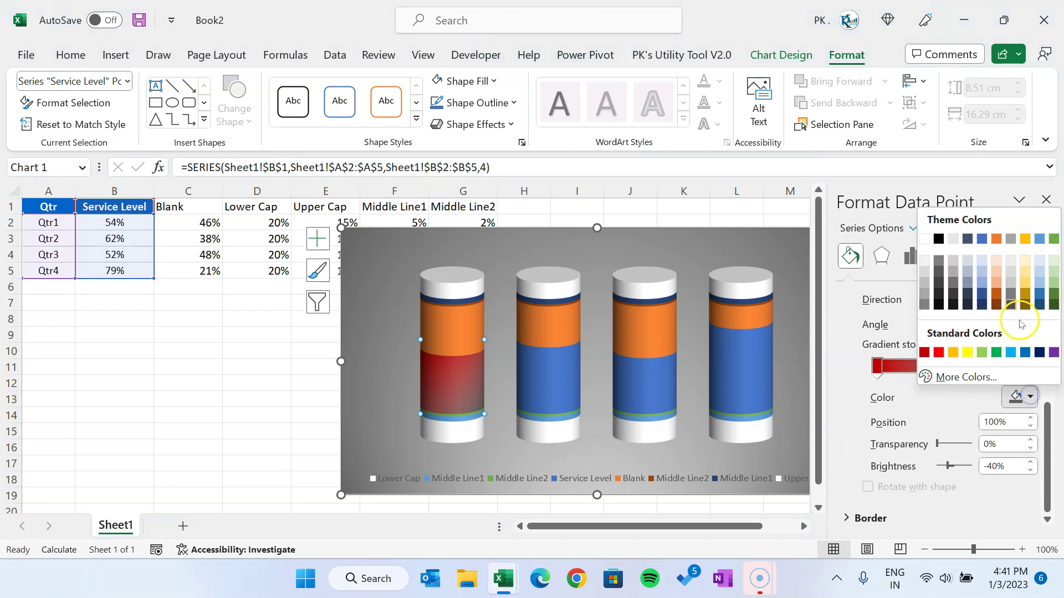
click(996, 239)
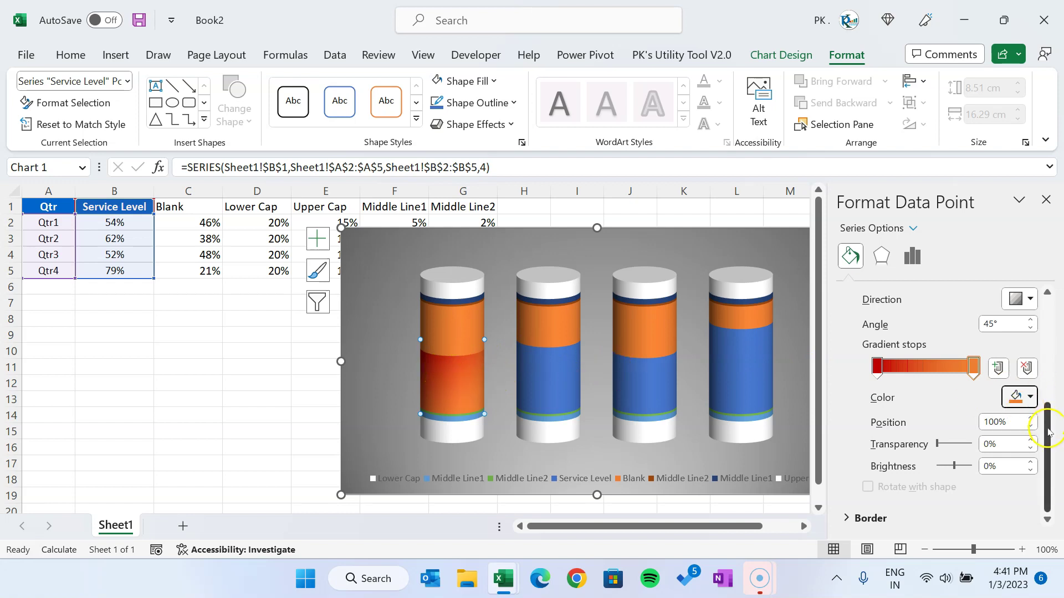
Set the Qtr1 Service Level gradient to run horizontally from dark red to orange at a 0° angle
drag(1049, 441, 1047, 406)
click(1029, 372)
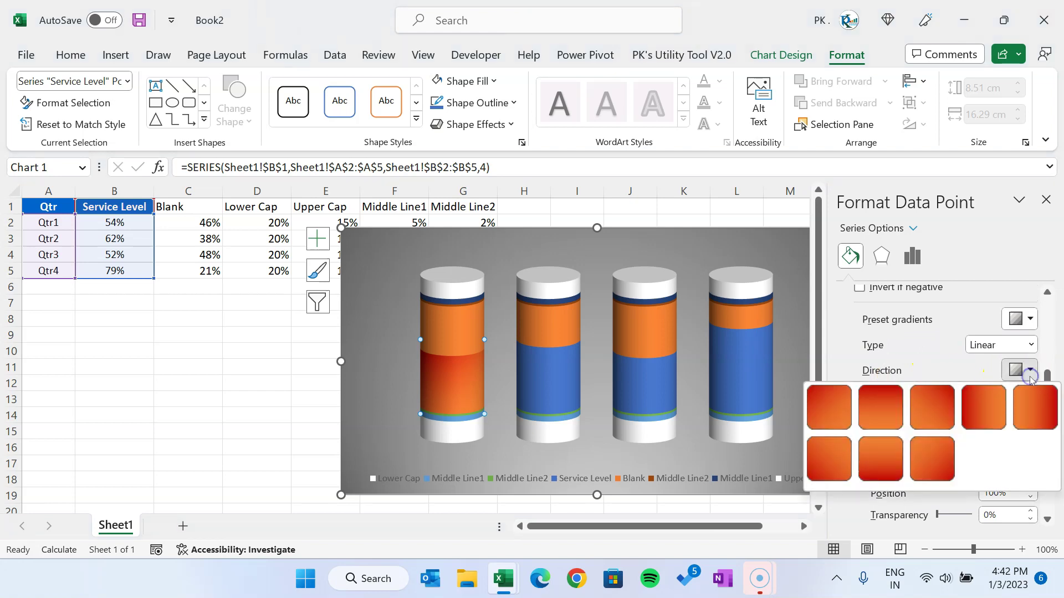
click(977, 415)
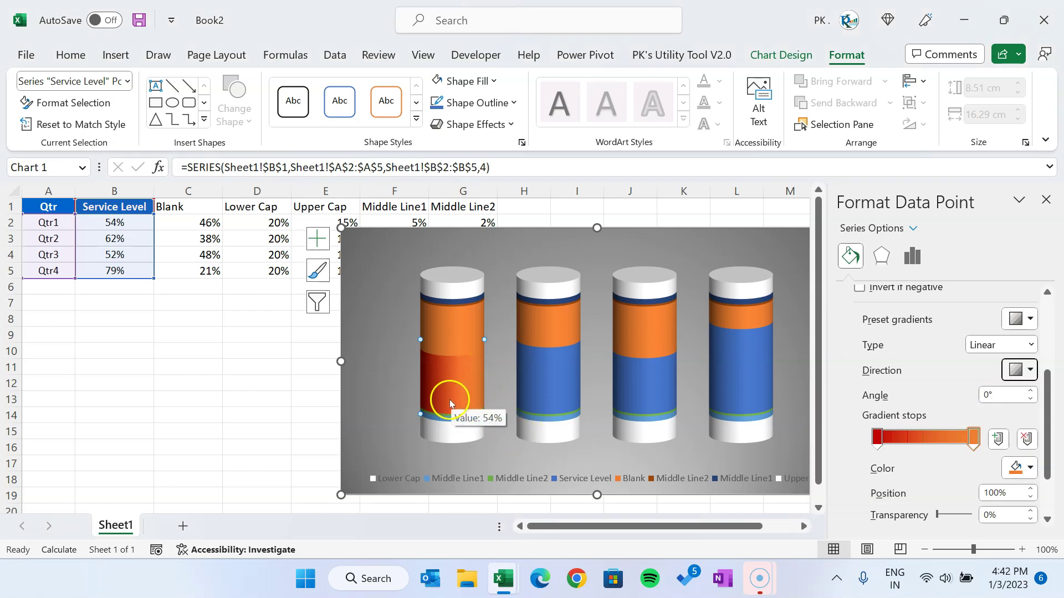
Apply the red-orange linear gradient fill to the Qtr1 data point of the upper Middle Line1 series
click(454, 327)
click(468, 302)
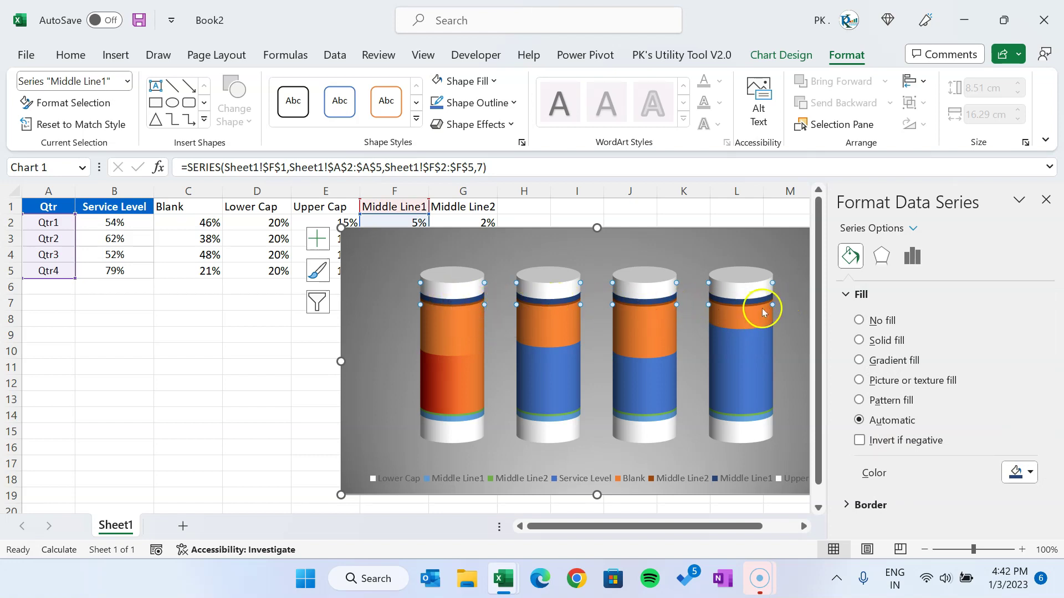
click(462, 300)
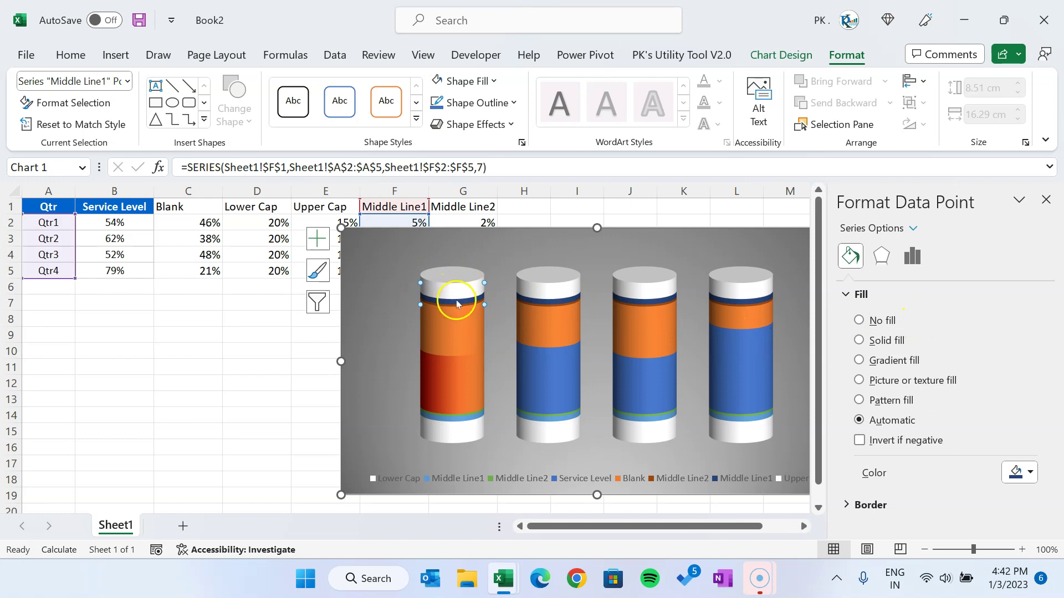
mouse_move(465, 302)
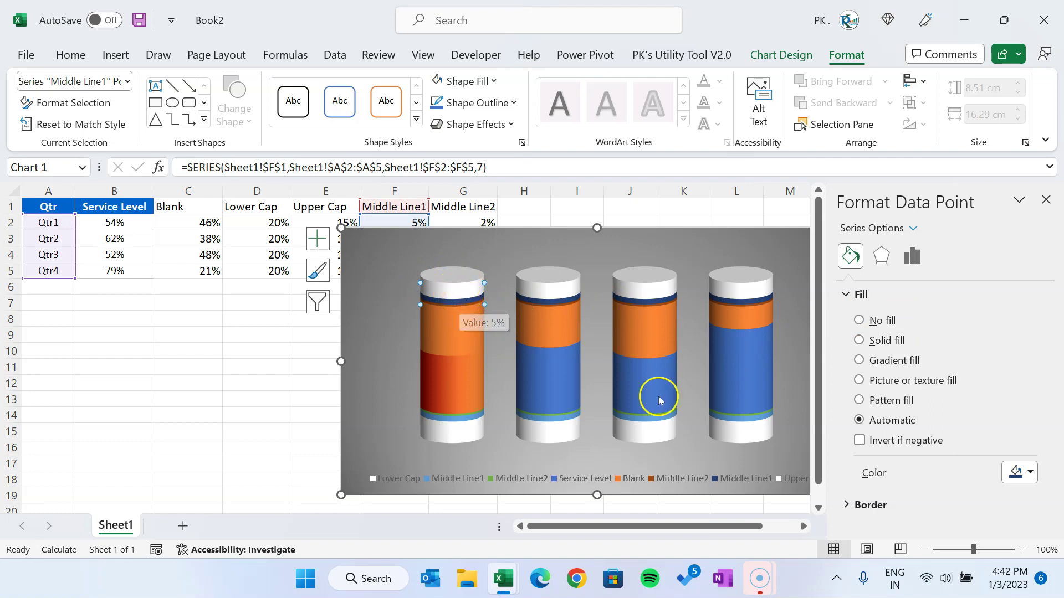
click(882, 361)
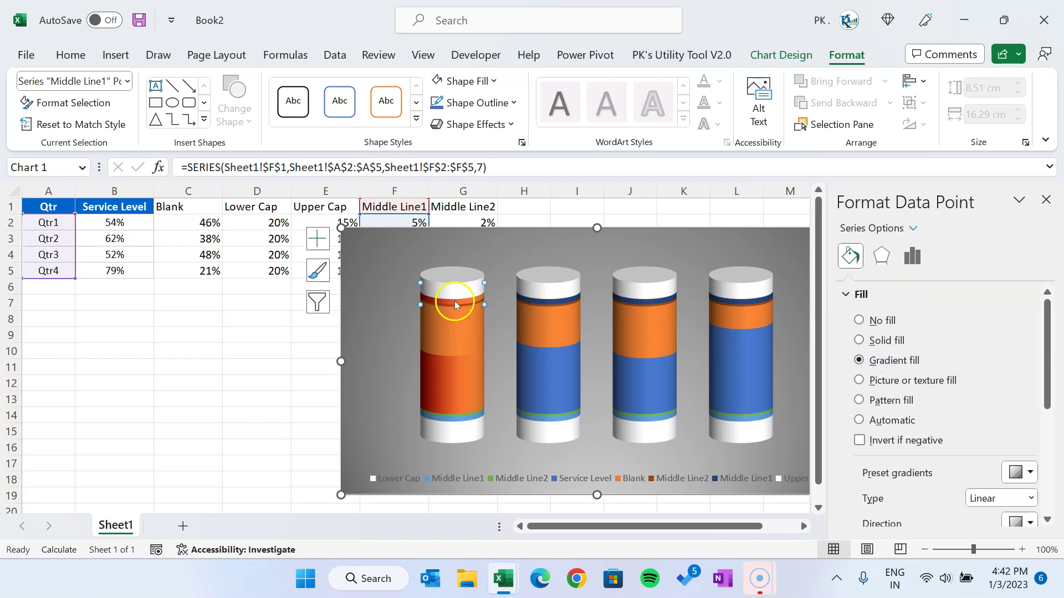
mouse_move(466, 299)
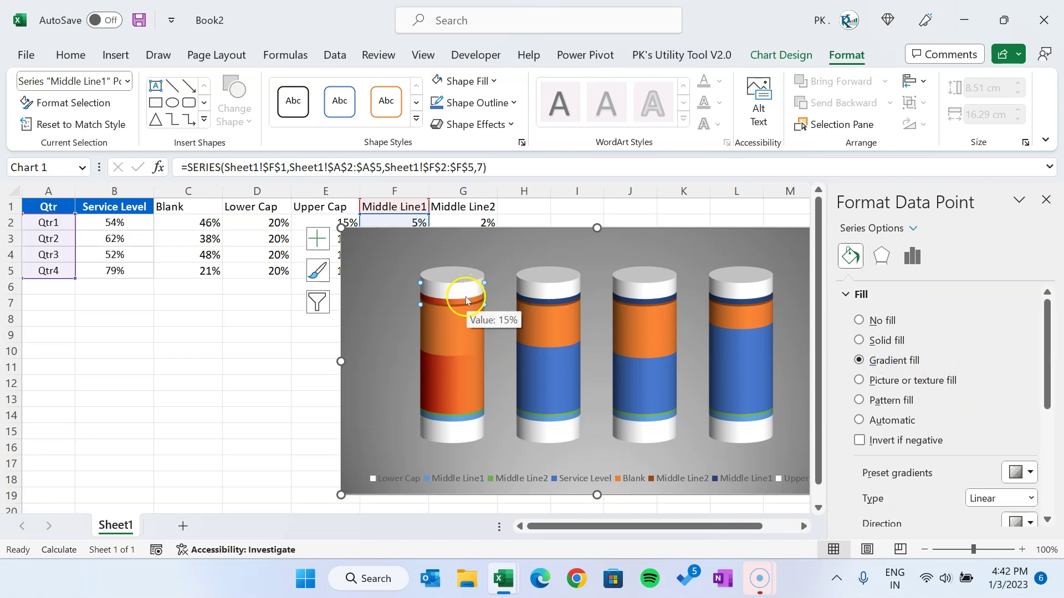
Move the chart clear of the Middle Line columns and apply the red-orange gradient fill to the Qtr1 point of the lower Middle Line1 series
click(458, 423)
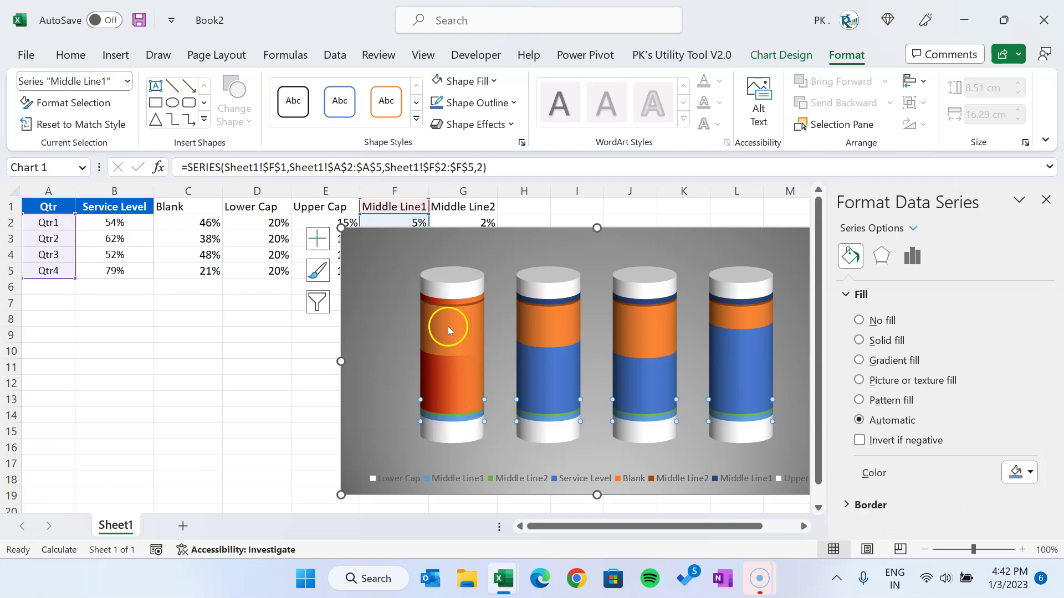
drag(493, 235, 412, 274)
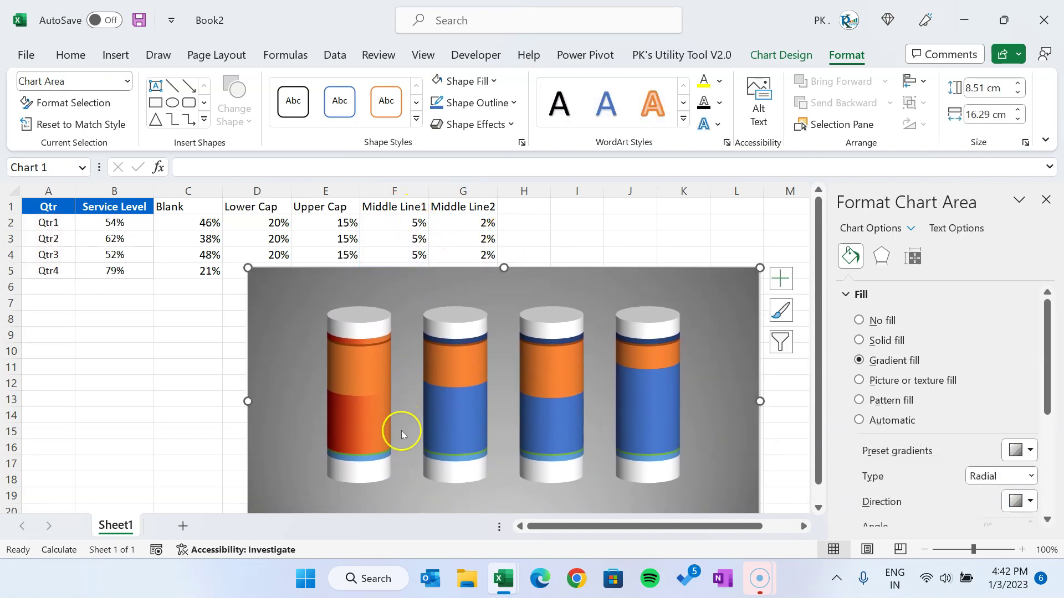
click(373, 457)
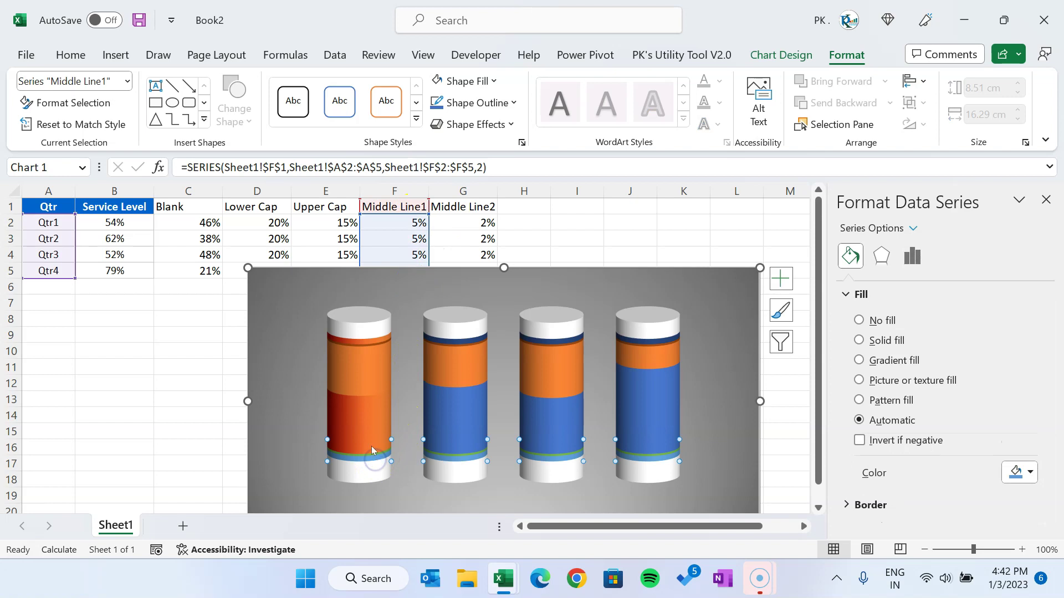
click(365, 463)
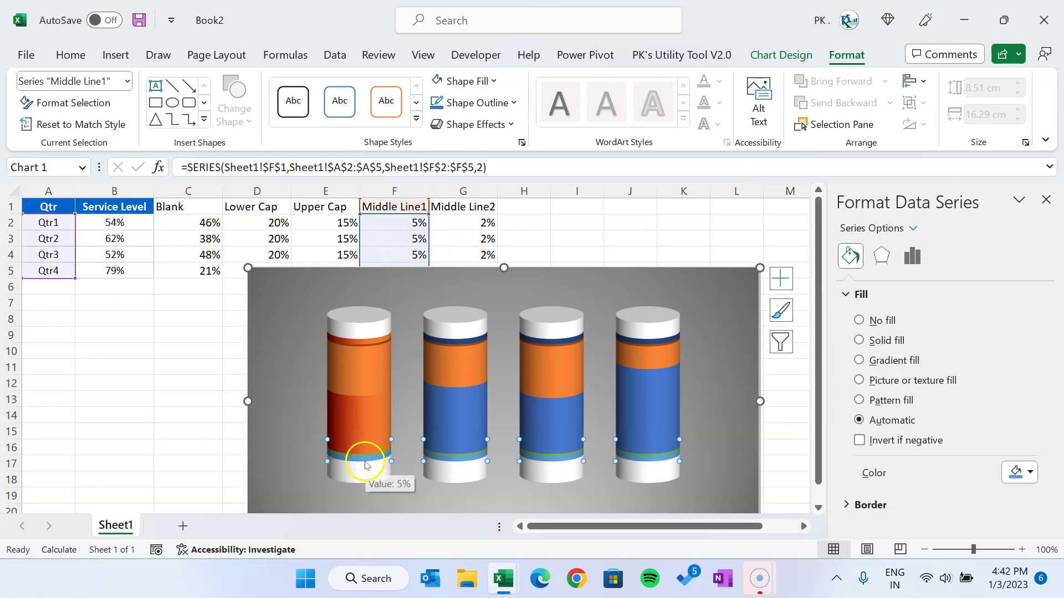
click(365, 463)
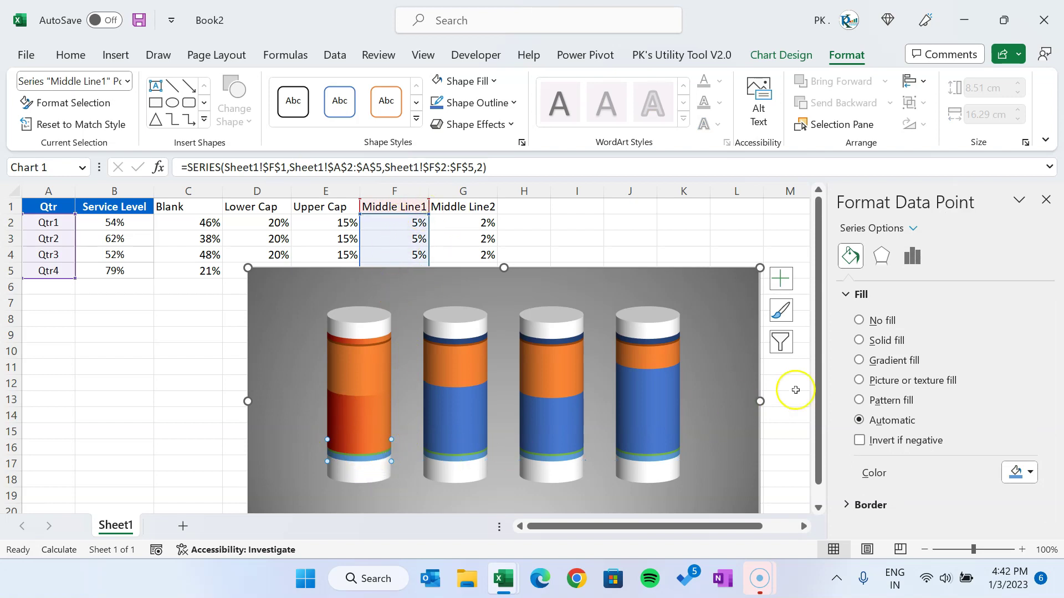
click(897, 363)
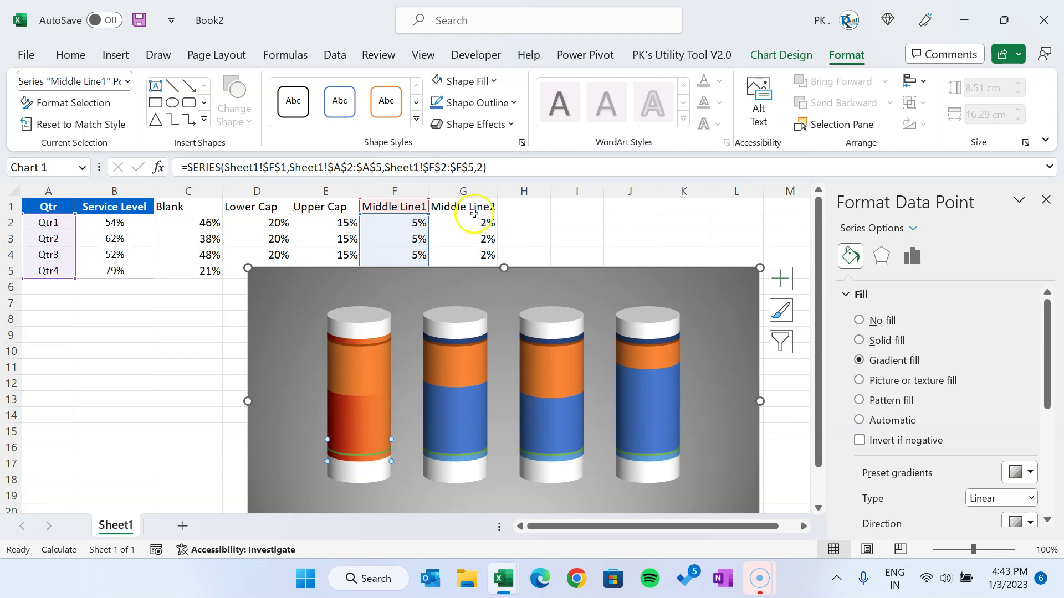
Set the Middle Line2 values to 10% for all four quarters
click(364, 345)
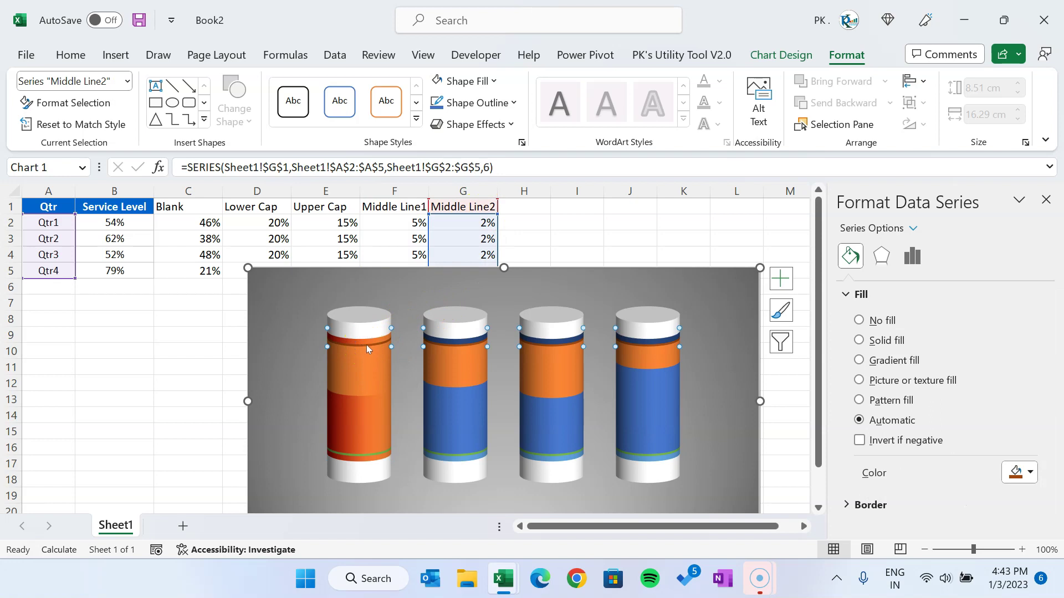
click(365, 345)
click(554, 220)
click(472, 223)
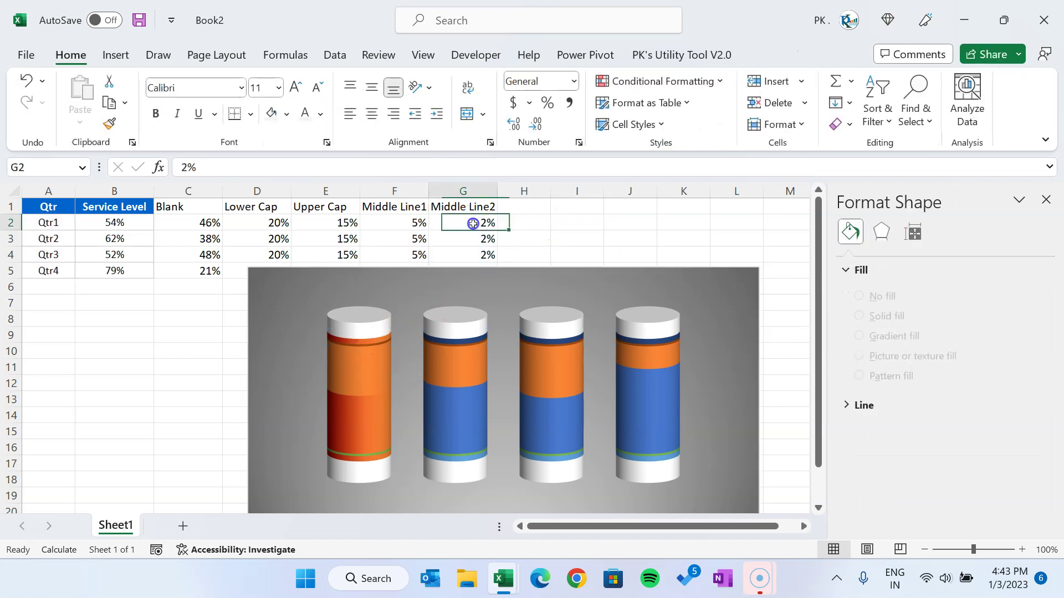
text(10%)
key(Return)
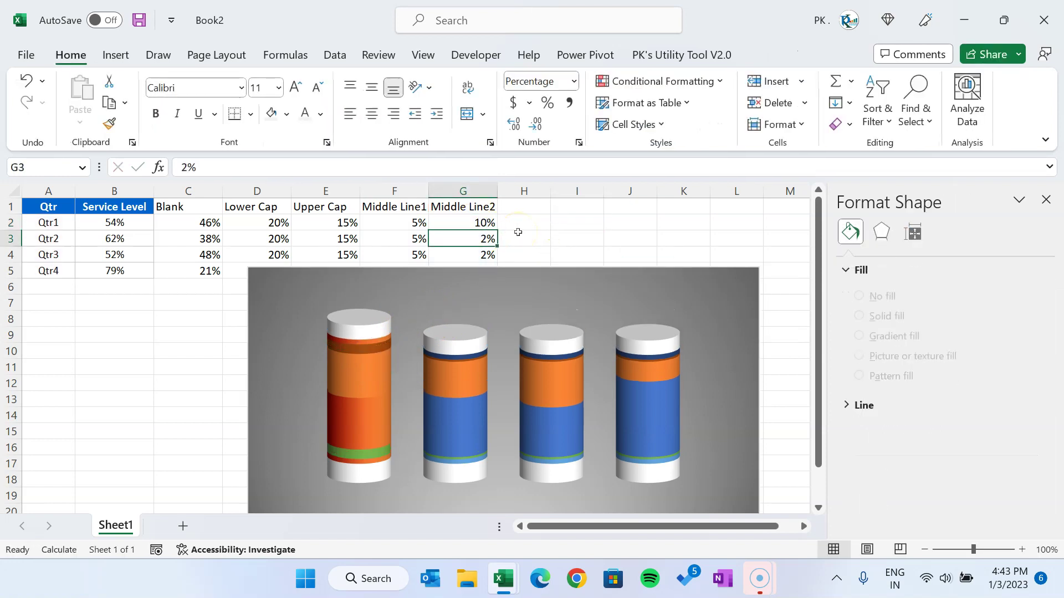
key(Up)
key(ctrl+shift+Down)
key(ctrl+d)
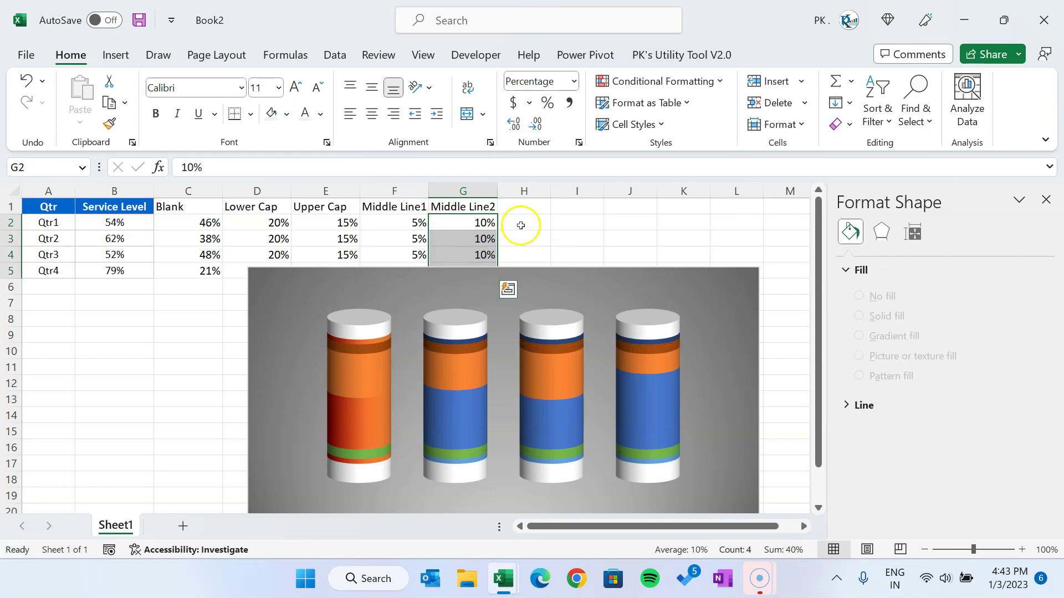
click(519, 224)
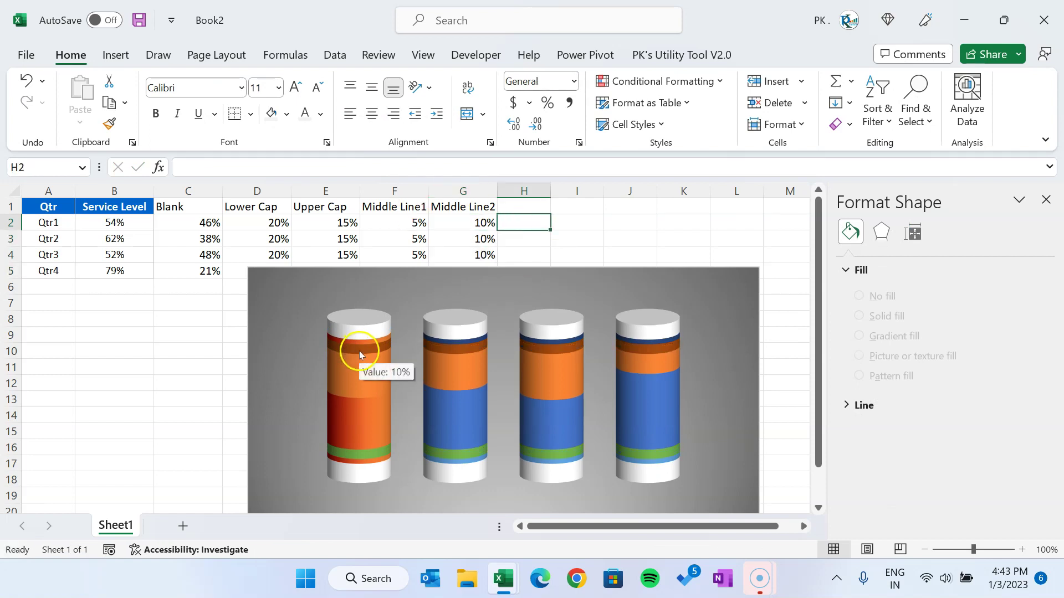
Give the Qtr1 data point of the upper Middle Line2 series a solid white fill
click(360, 351)
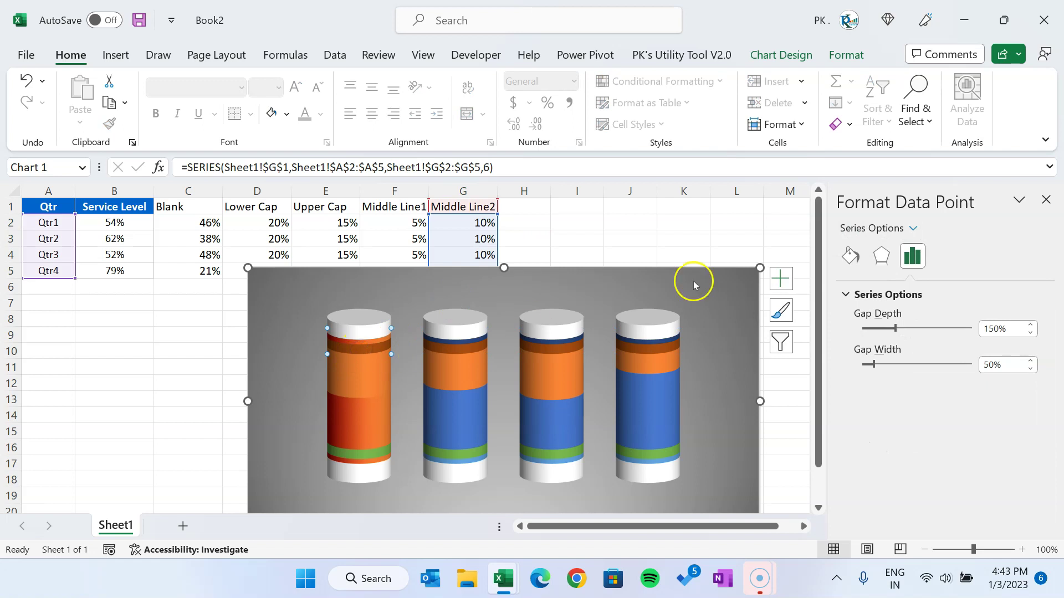
click(852, 256)
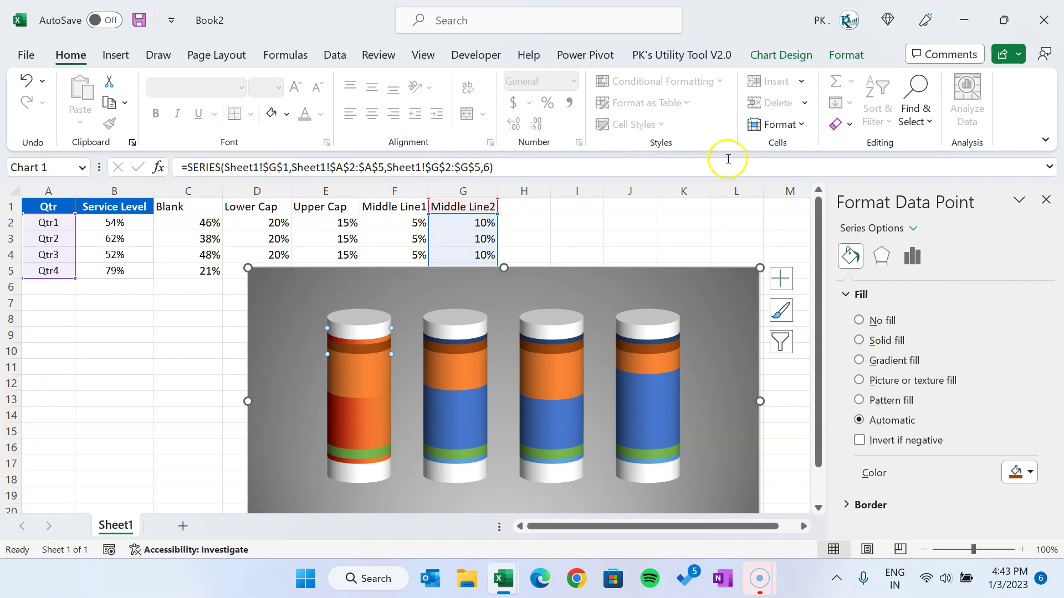
click(873, 340)
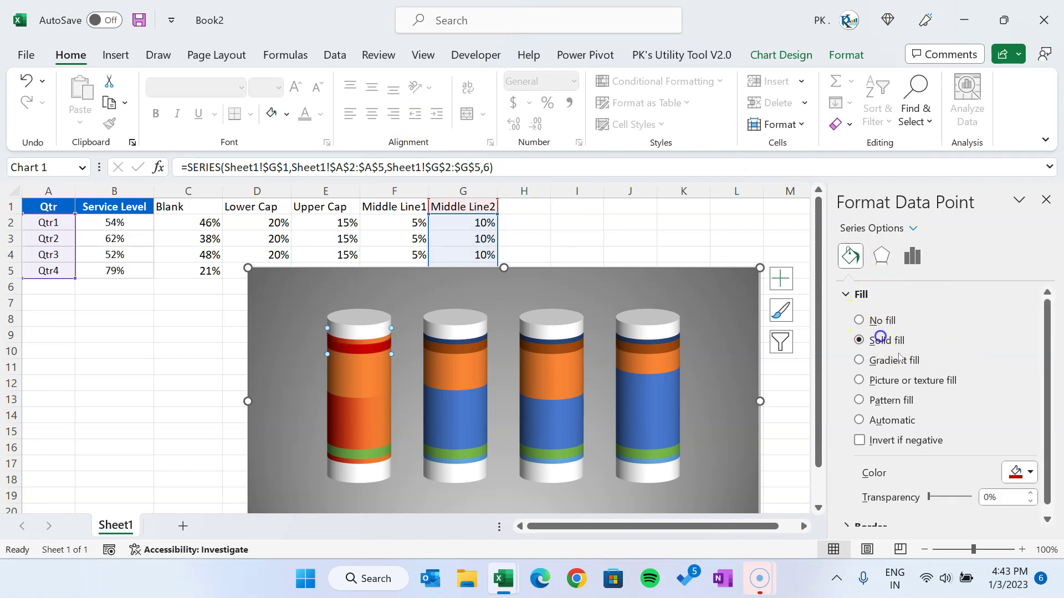
click(1032, 472)
click(925, 313)
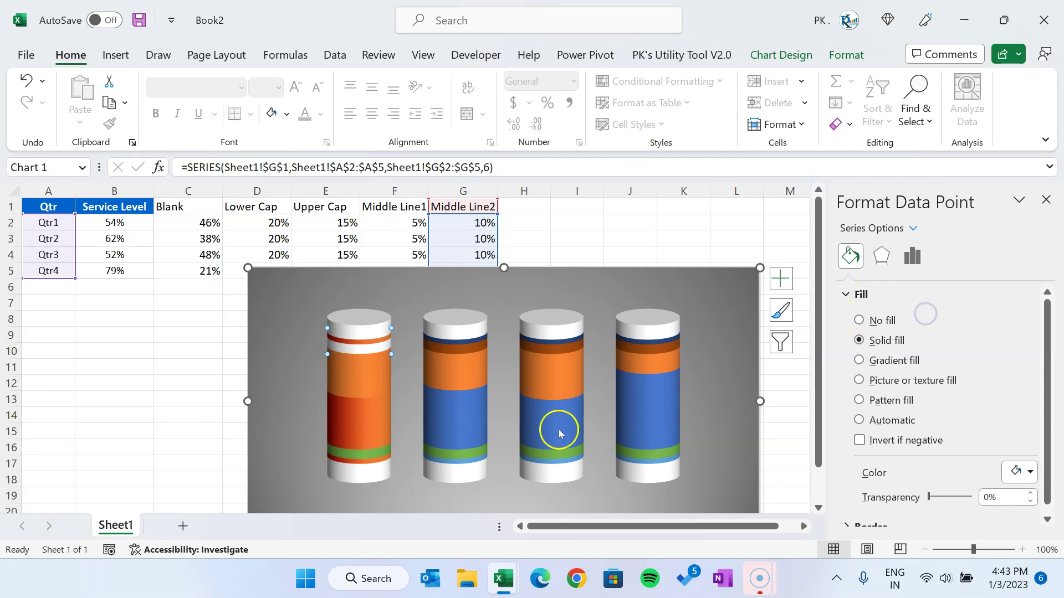
Apply the solid white fill to the Qtr1 data point of the lower Middle Line2 series
click(364, 454)
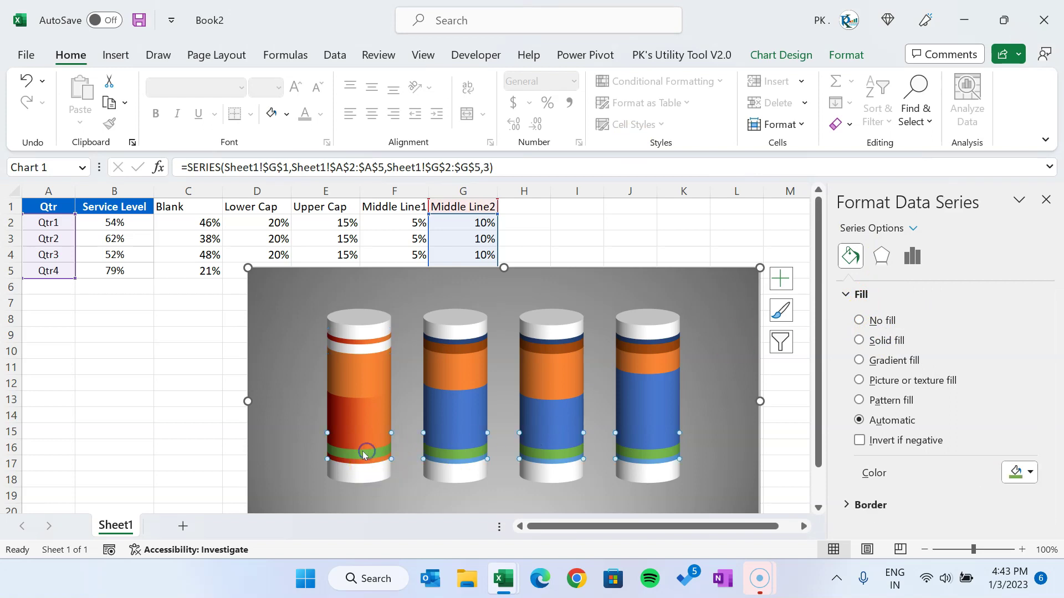
click(358, 453)
click(889, 341)
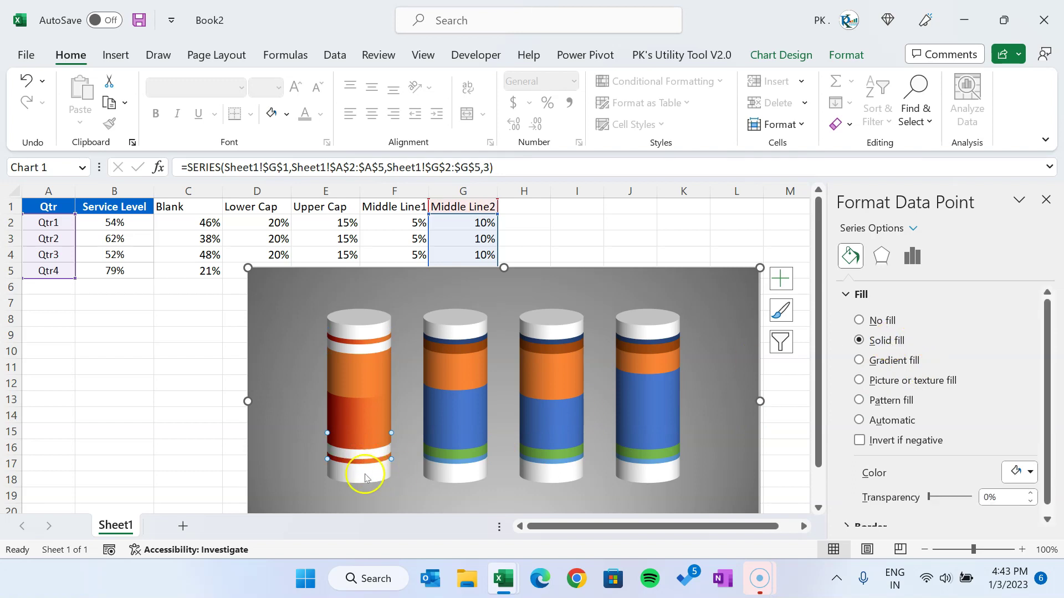
Set the Middle Line2 values to 2% for all four quarters
click(476, 223)
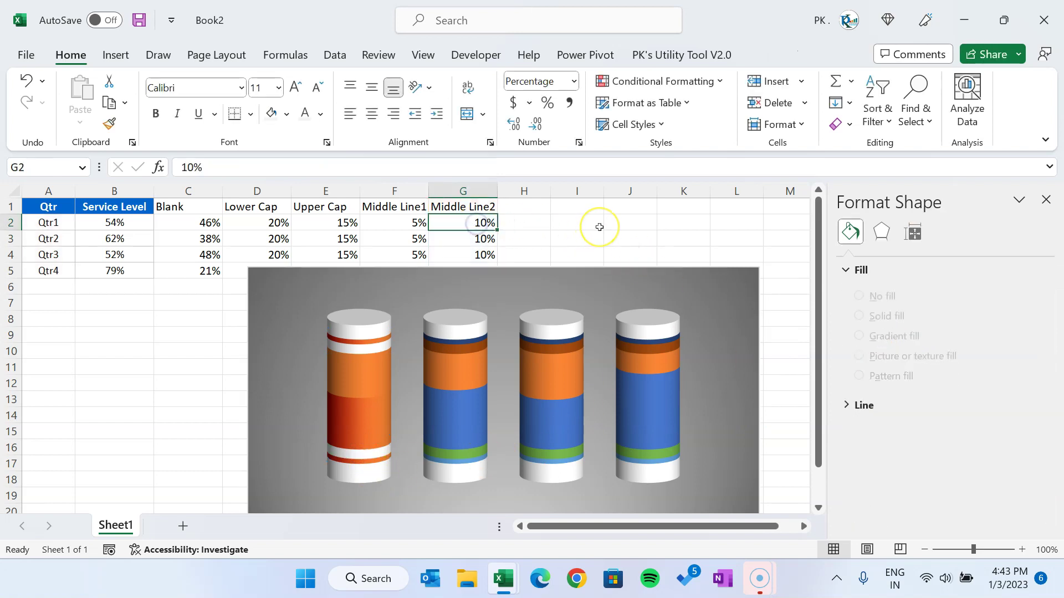
text(2)
key(ctrl+Return)
key(ctrl+shift+Down)
key(ctrl+d)
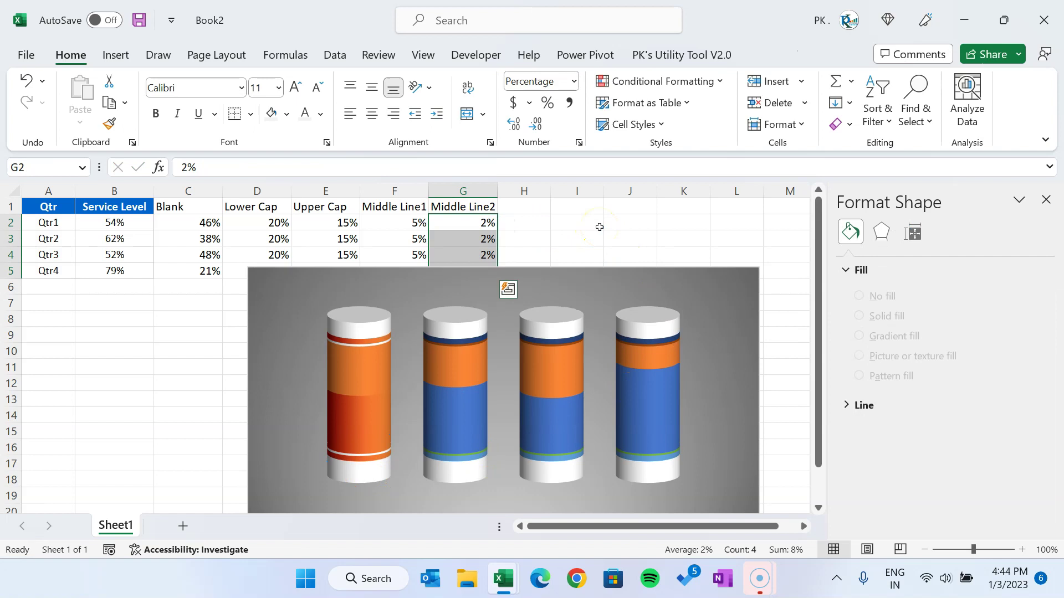
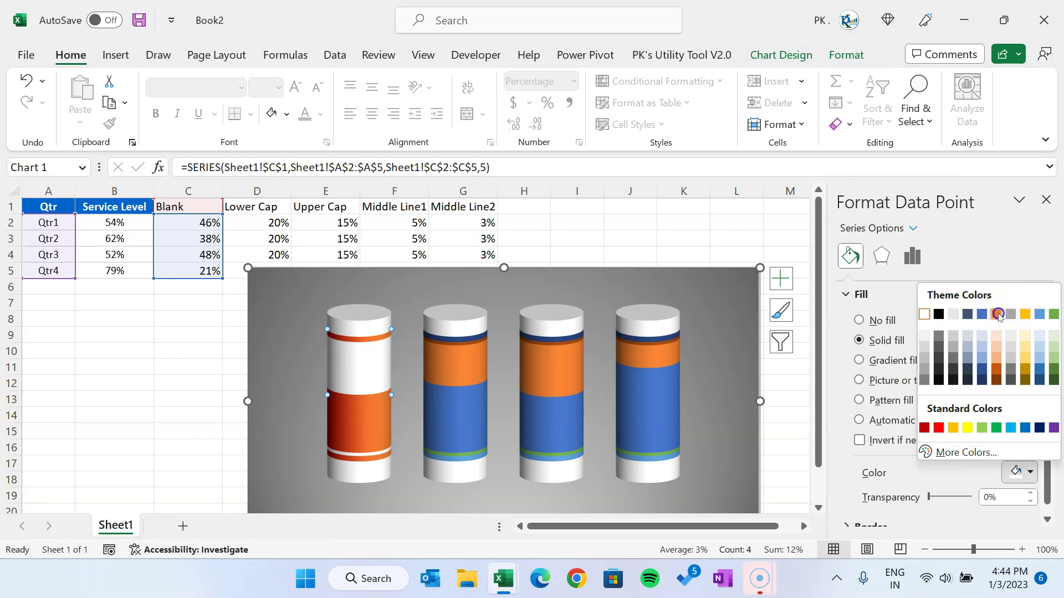
Color the Qtr1 data point of the Blank series orange and set its transparency to 85%
click(998, 315)
drag(1045, 370, 1049, 423)
click(998, 489)
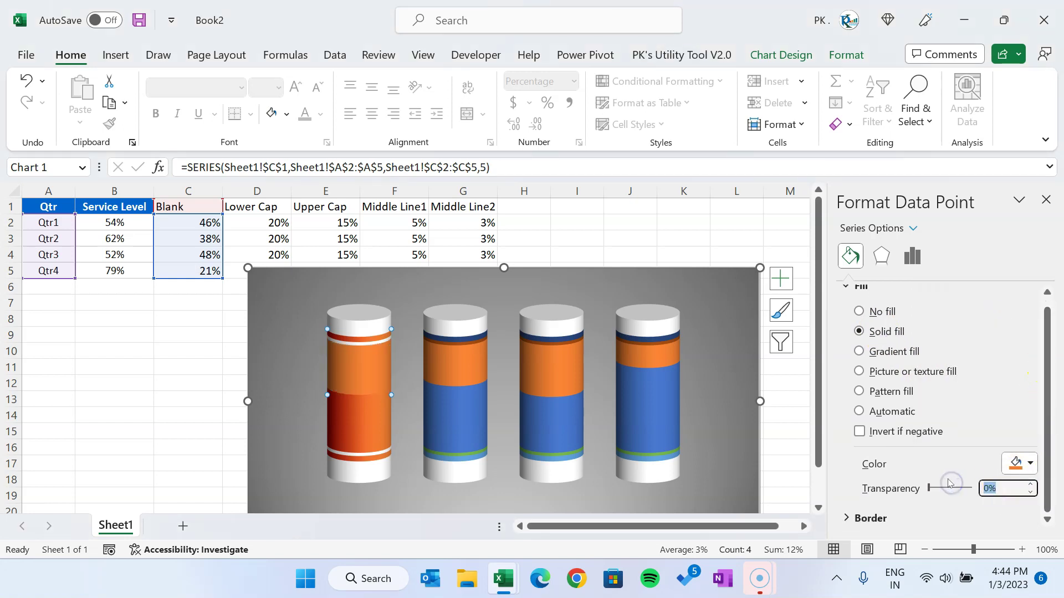
text(85)
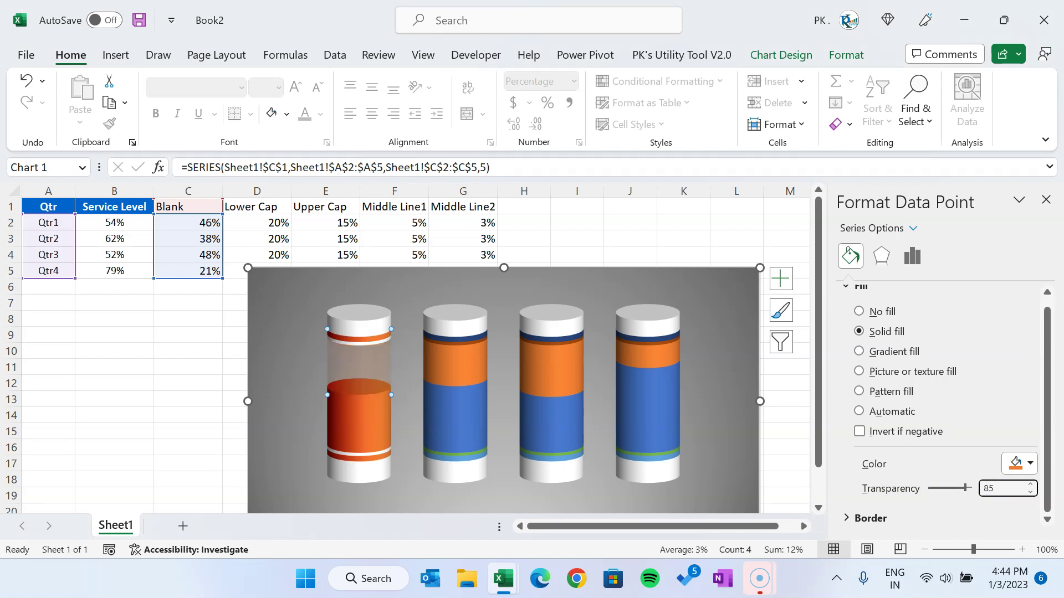
click(744, 397)
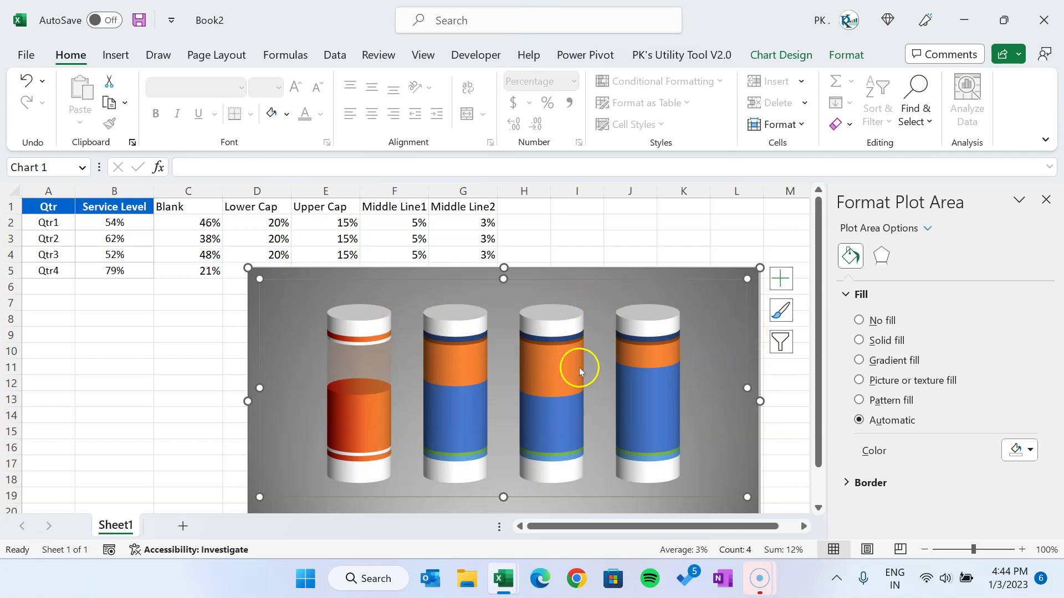
Give the Qtr2 Service Level data point a linear gradient fill from theme blue to standard light blue
click(474, 424)
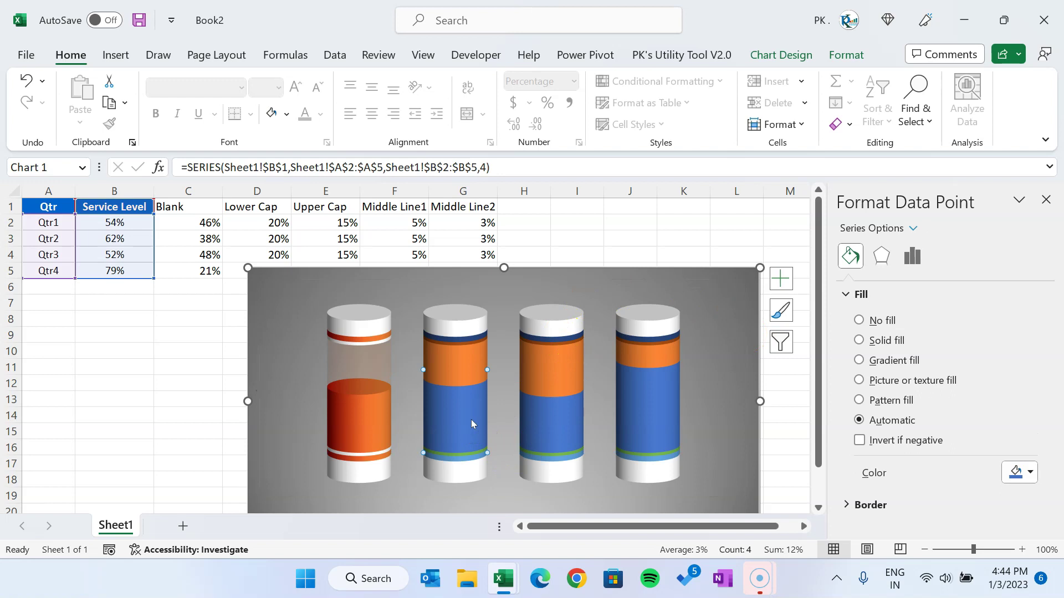
click(892, 360)
drag(1053, 339, 1053, 404)
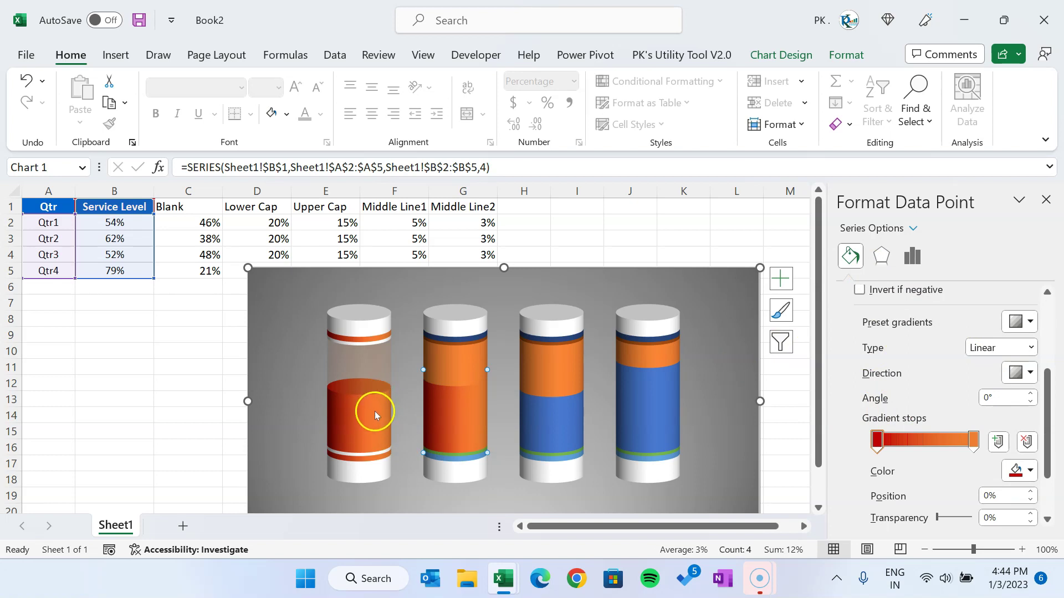
drag(1049, 396, 1051, 424)
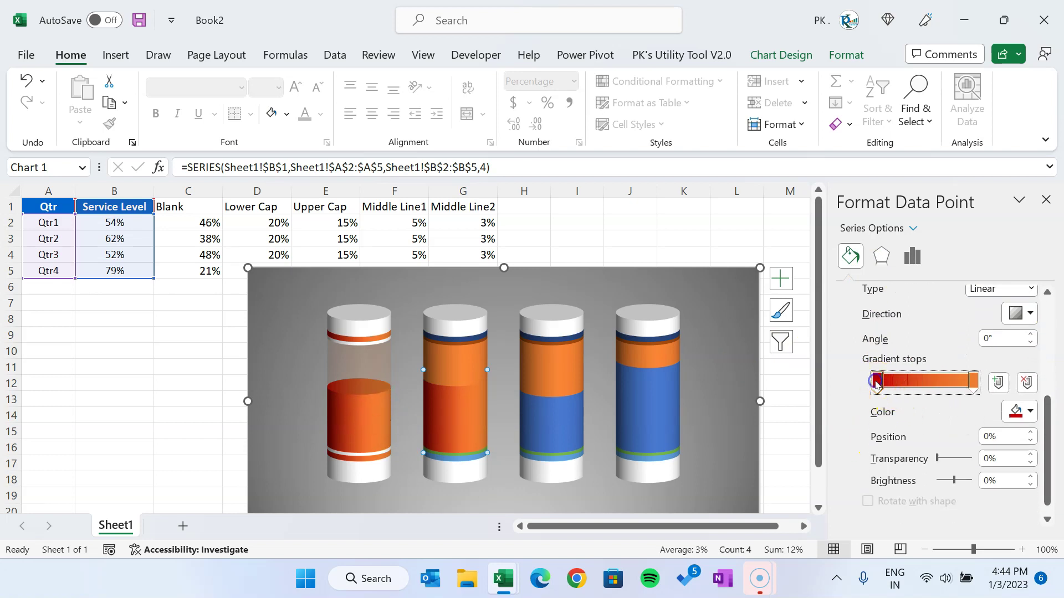
click(1023, 412)
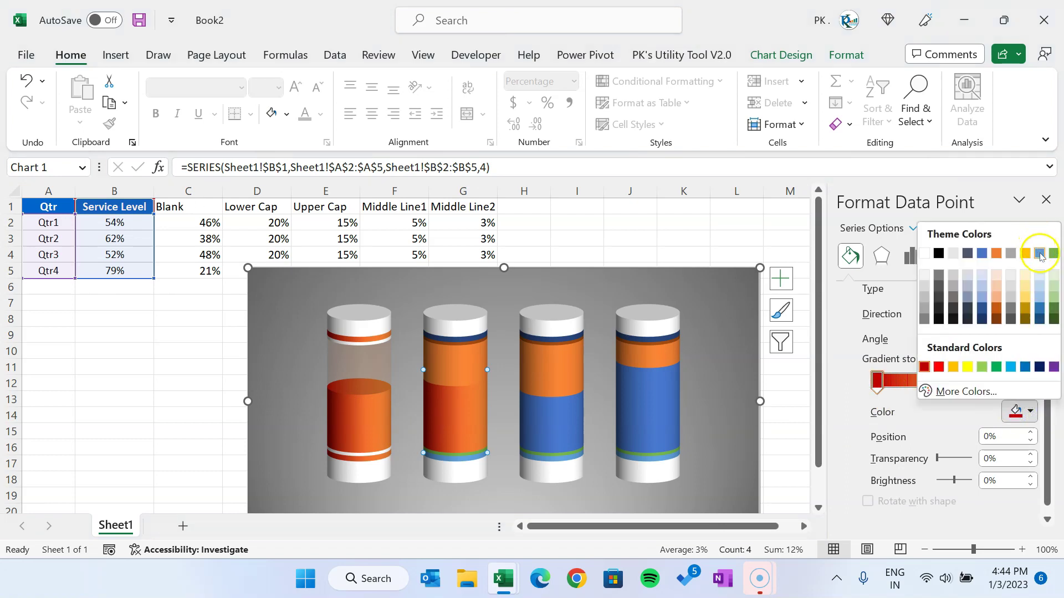
click(1039, 255)
click(973, 379)
click(1031, 412)
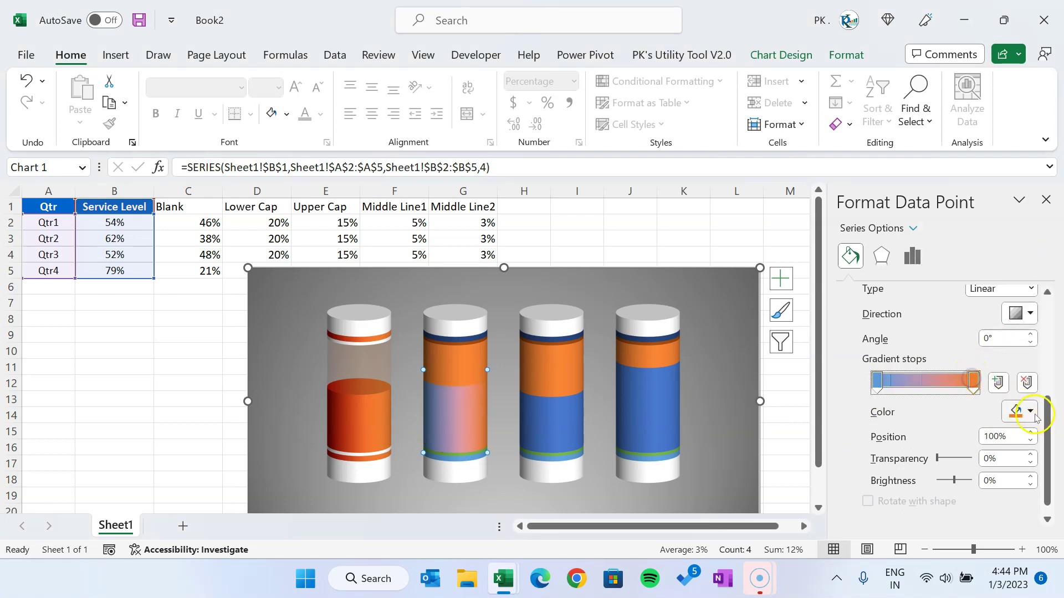
click(1009, 365)
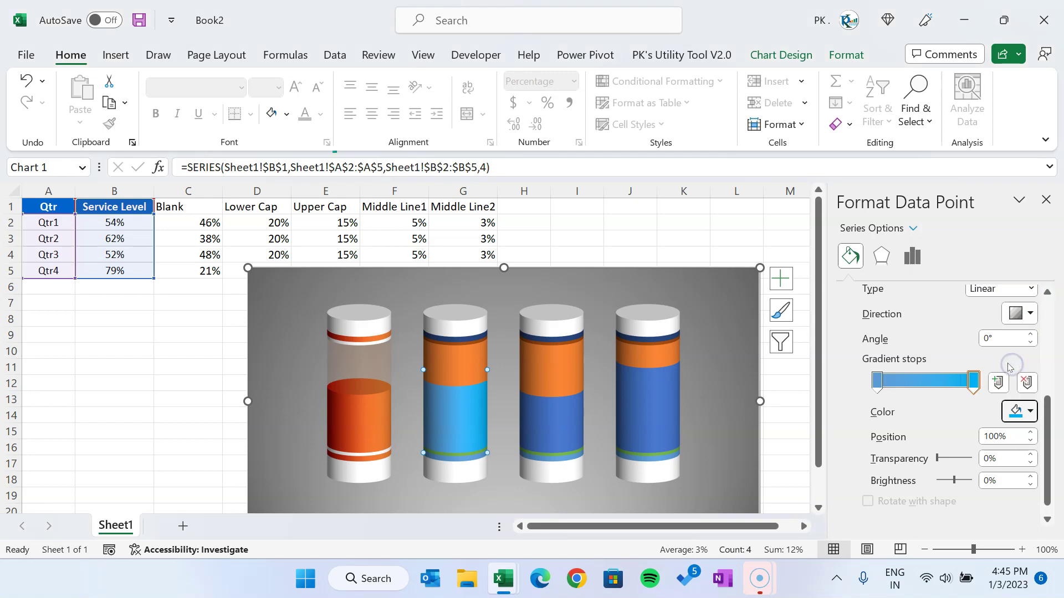
Apply the blue linear gradient fill to the Qtr2 data points of the upper and lower Middle Line1 series
click(457, 342)
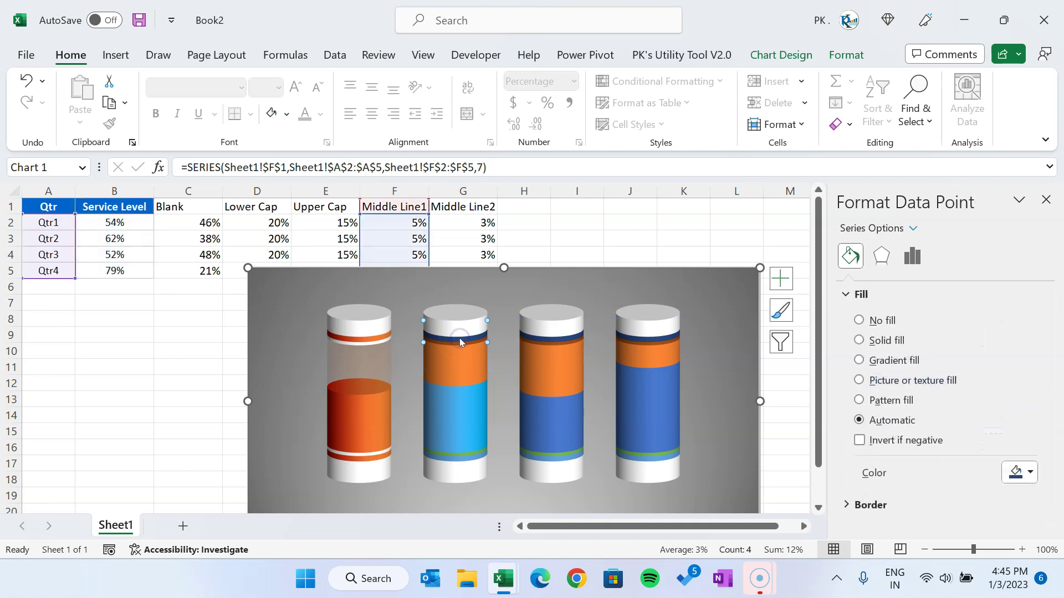
click(894, 365)
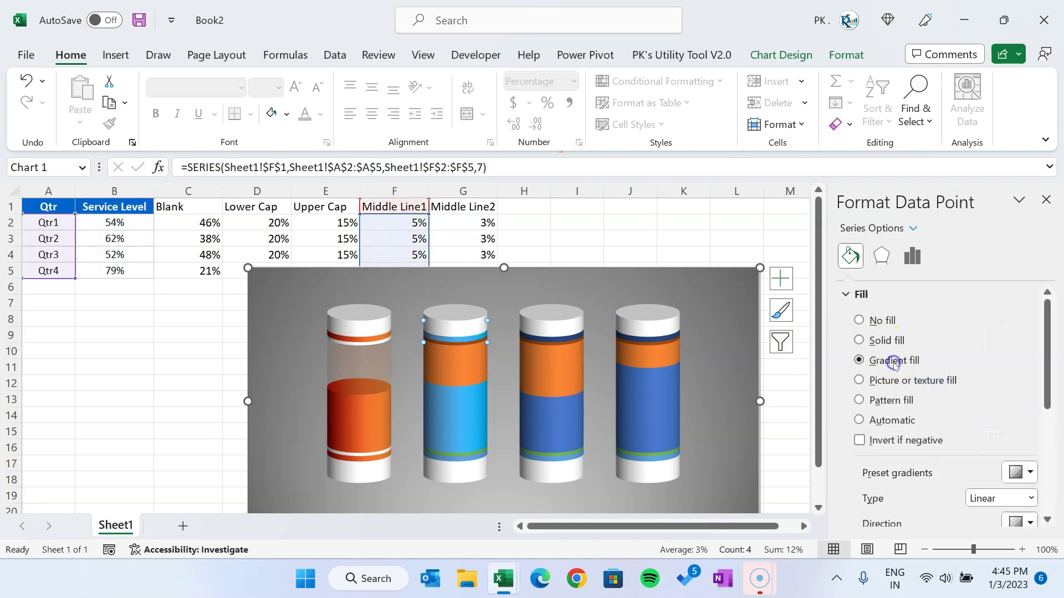
click(463, 461)
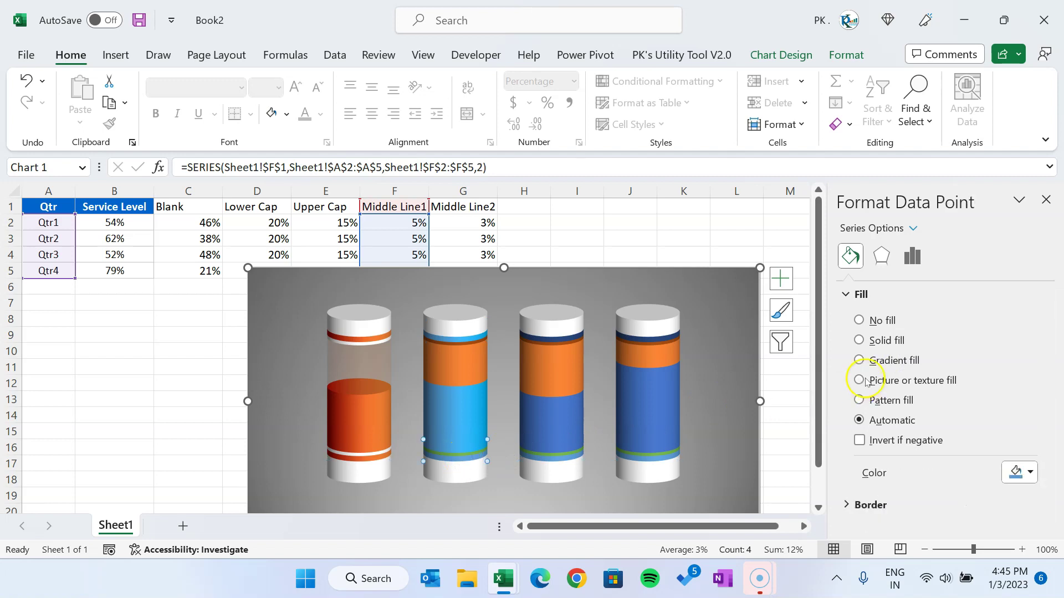
click(891, 361)
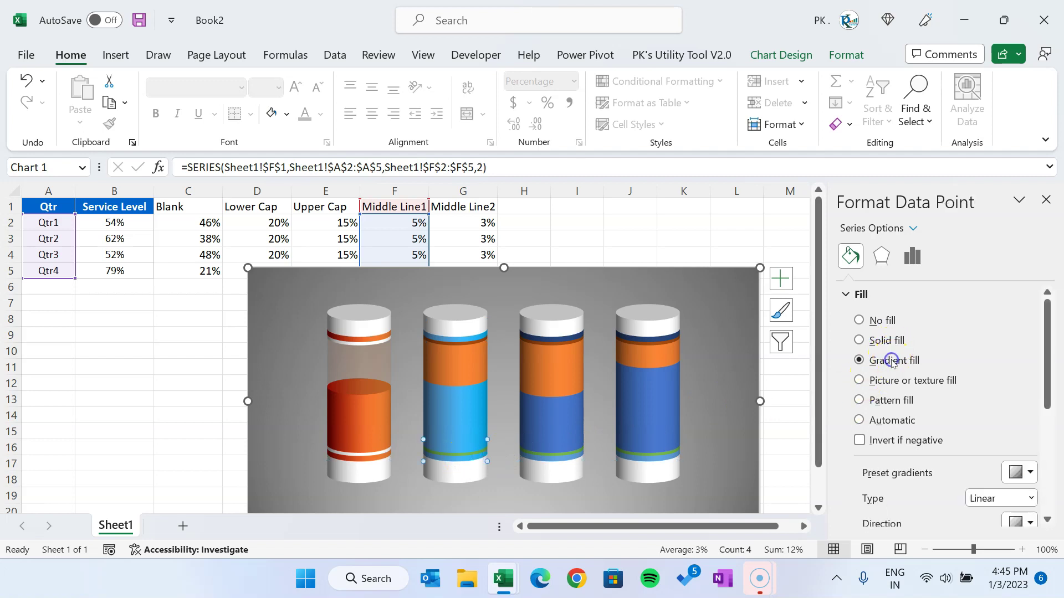
Fill the lower Middle Line2 series with solid white
click(451, 458)
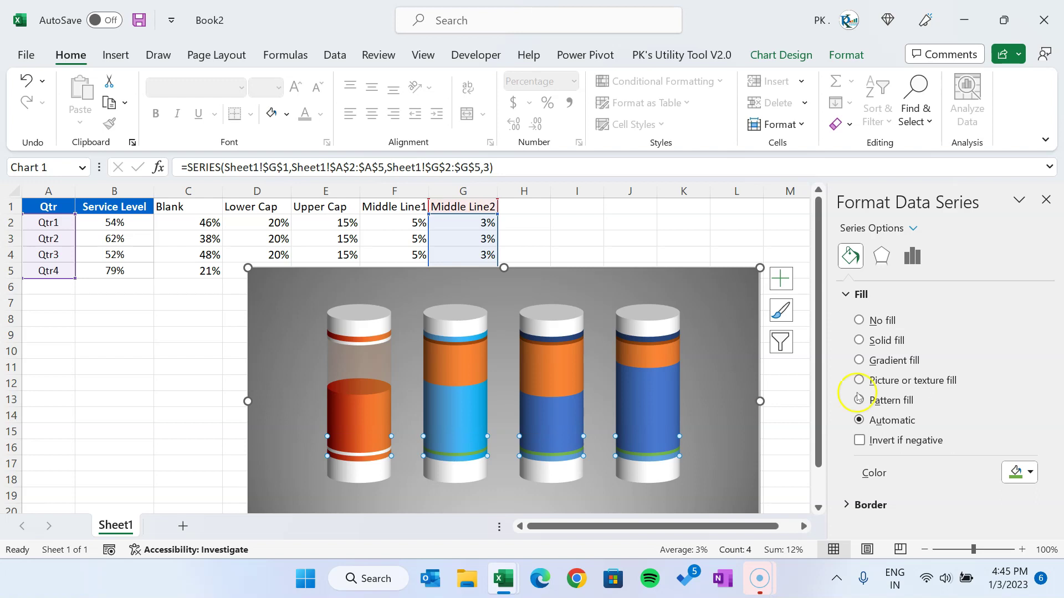
click(840, 54)
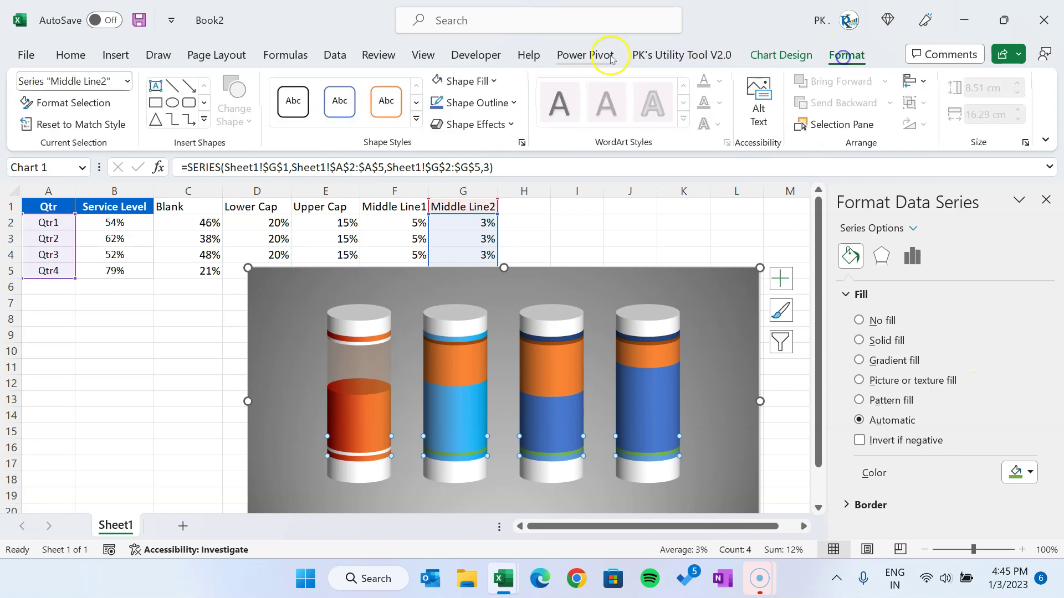
click(436, 81)
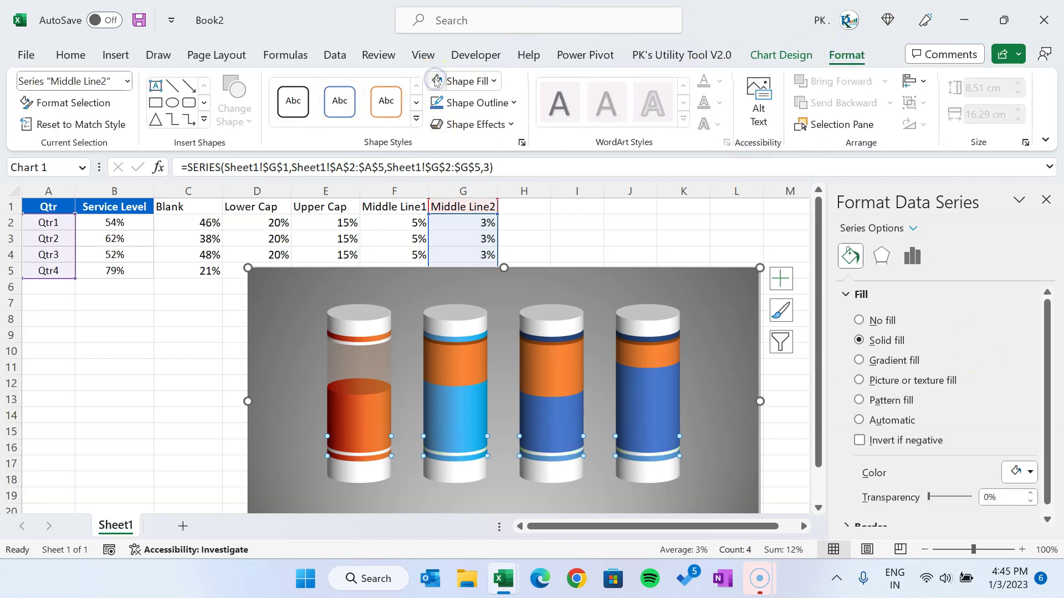
key(ctrl+z)
Give the Qtr2 data point of the Blank series a solid standard light blue fill with 85% transparency
click(464, 401)
click(464, 368)
click(464, 368)
click(552, 266)
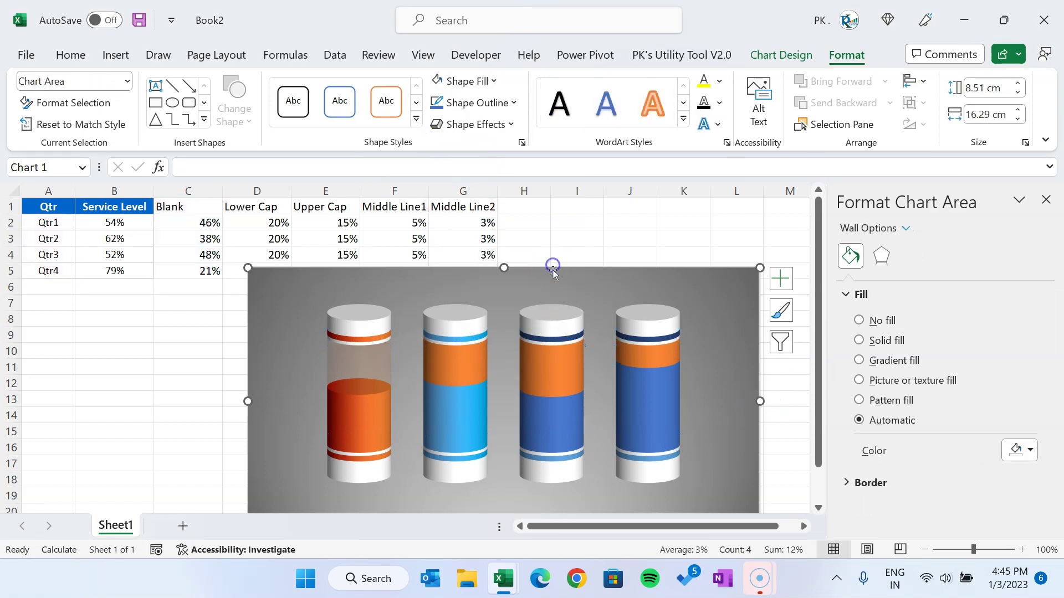
click(585, 509)
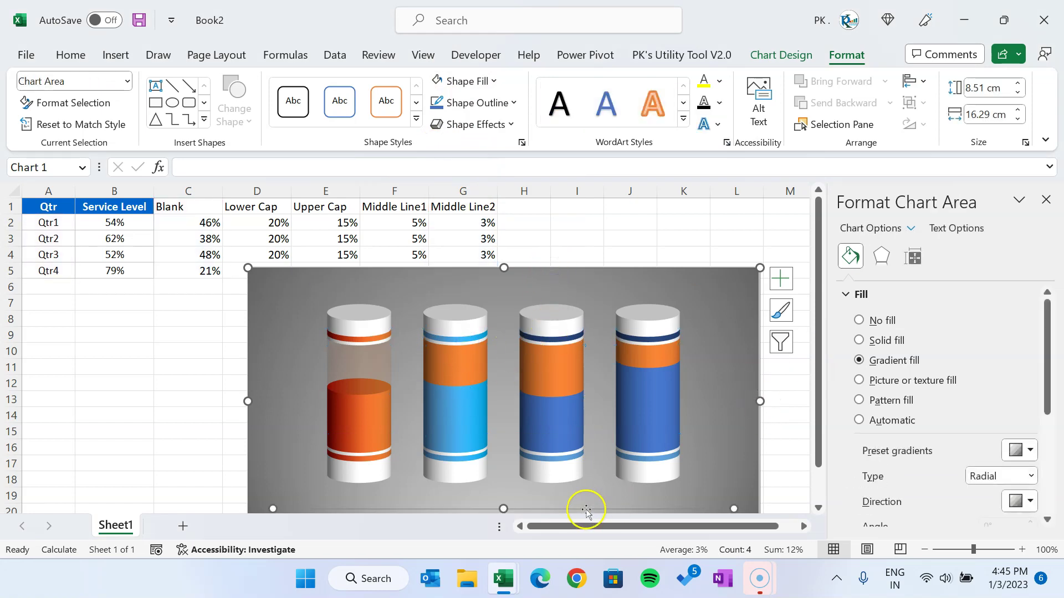
click(464, 369)
click(464, 369)
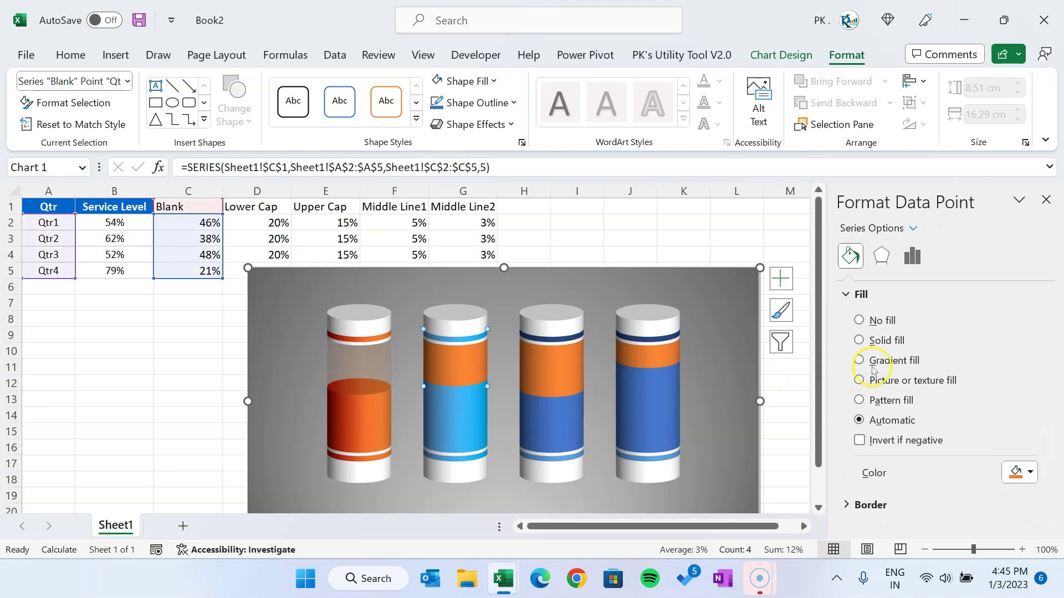
click(888, 343)
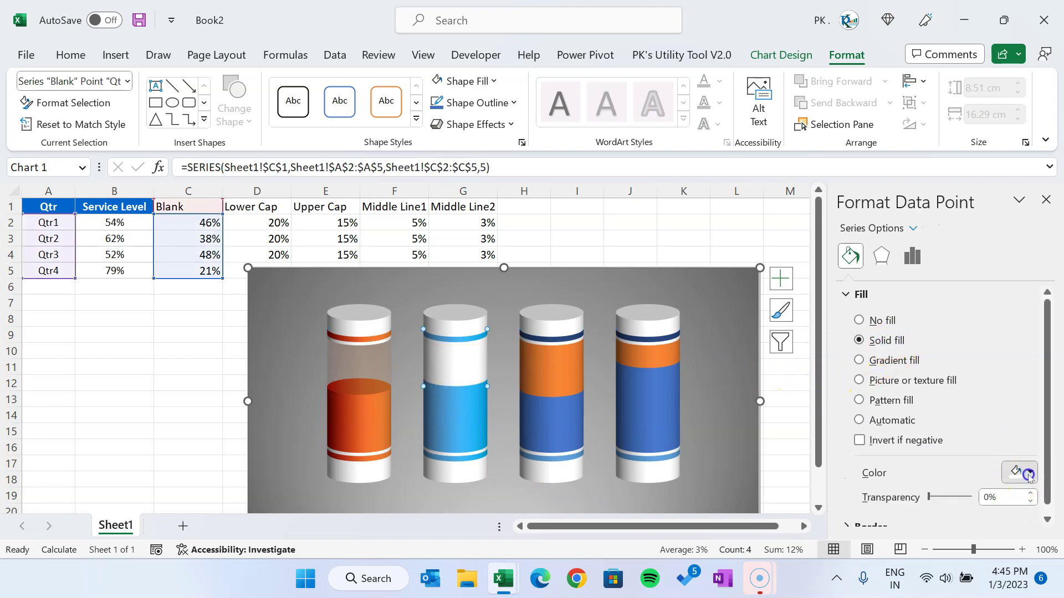
click(1021, 472)
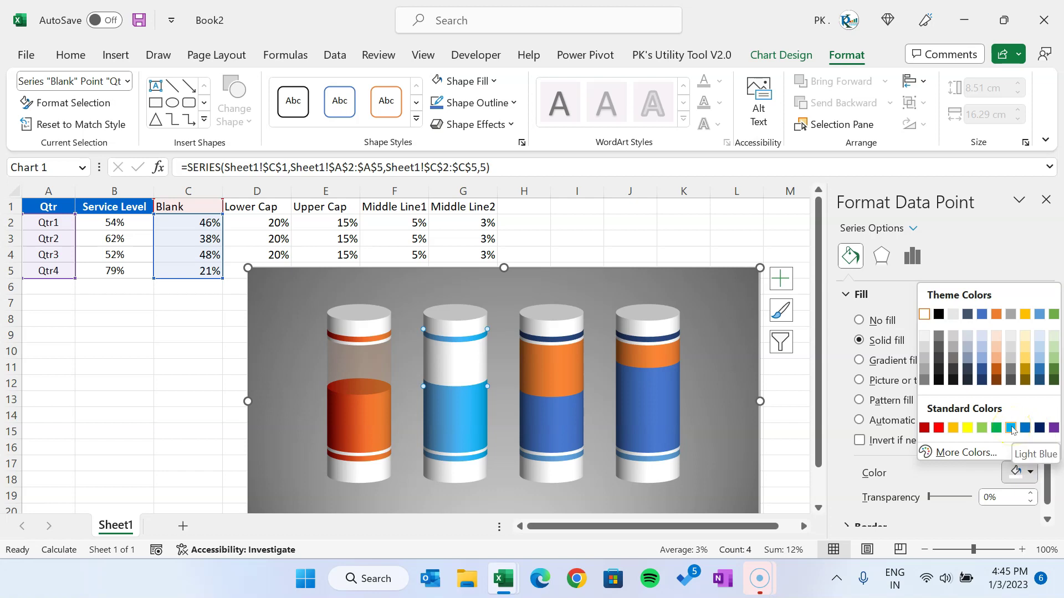
click(1011, 428)
scroll(1047, 446, down, 1)
click(997, 488)
text(8)
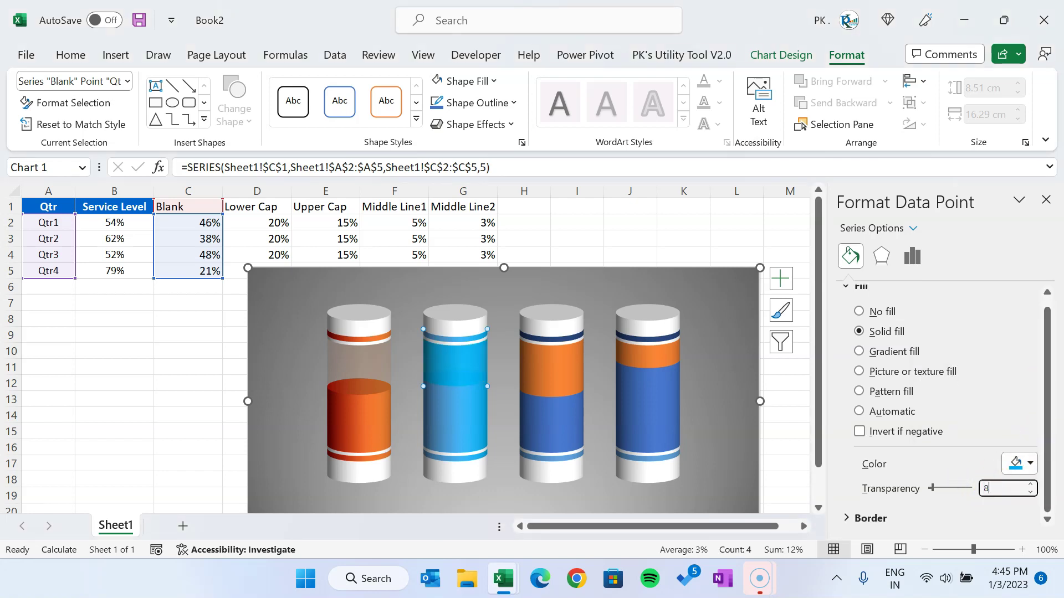
text(5)
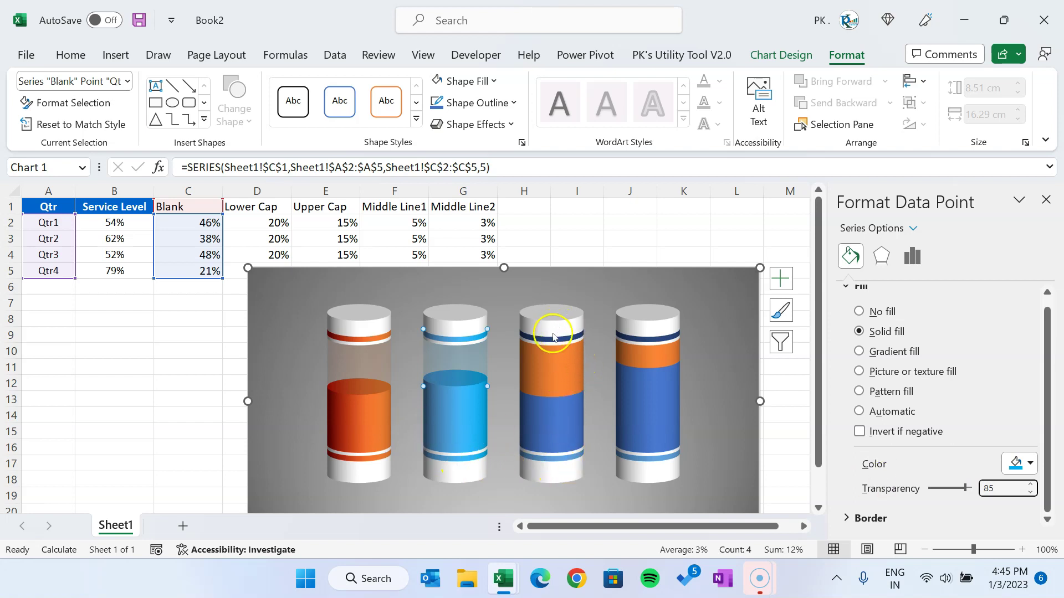
Give the Qtr3 Service Level data point a linear gradient fill in gold shades
click(563, 417)
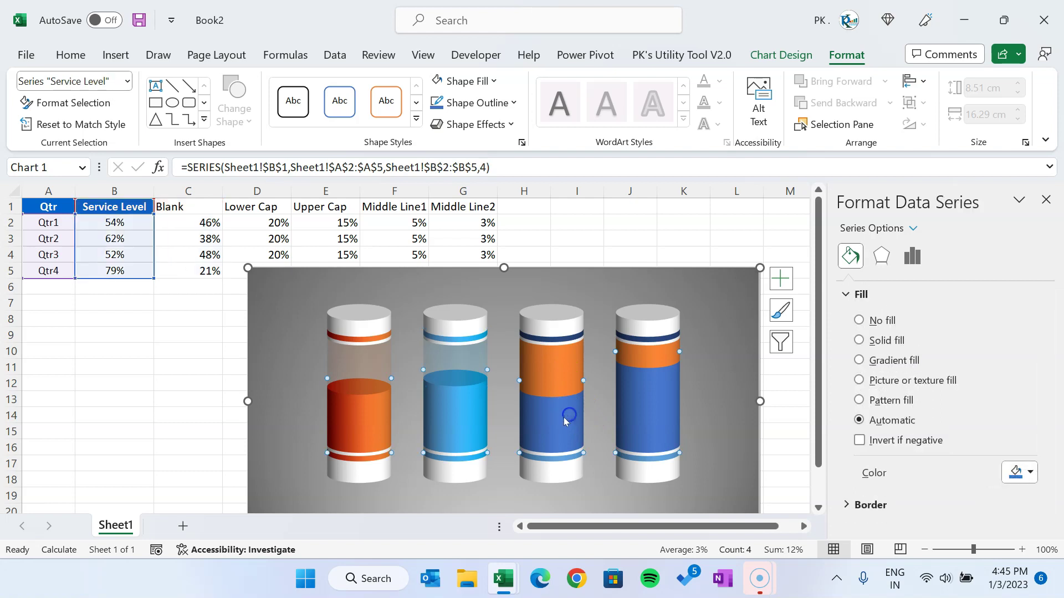
click(560, 421)
click(560, 424)
click(560, 424)
click(562, 424)
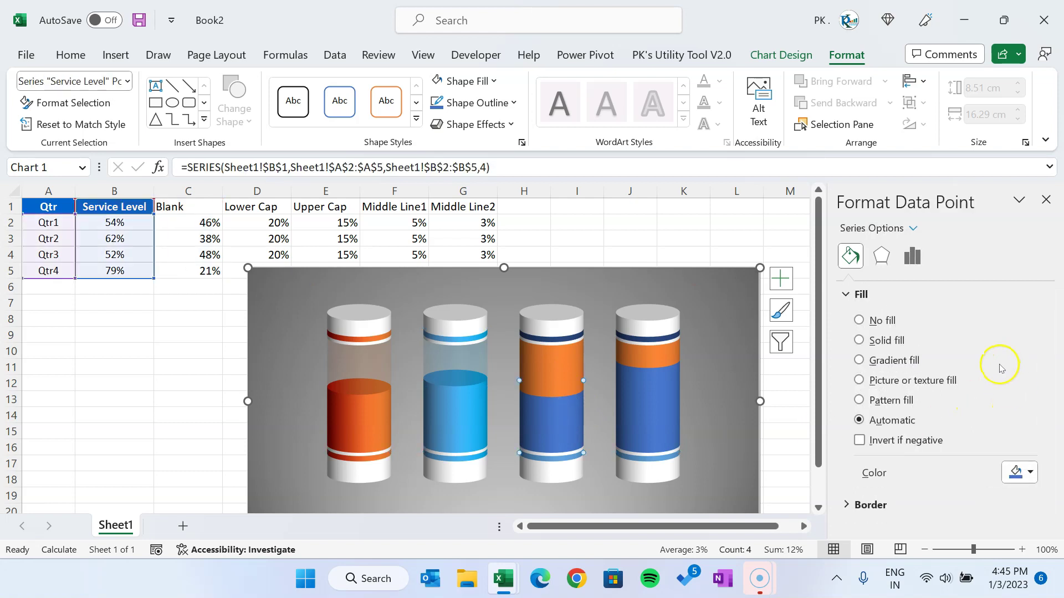
click(892, 360)
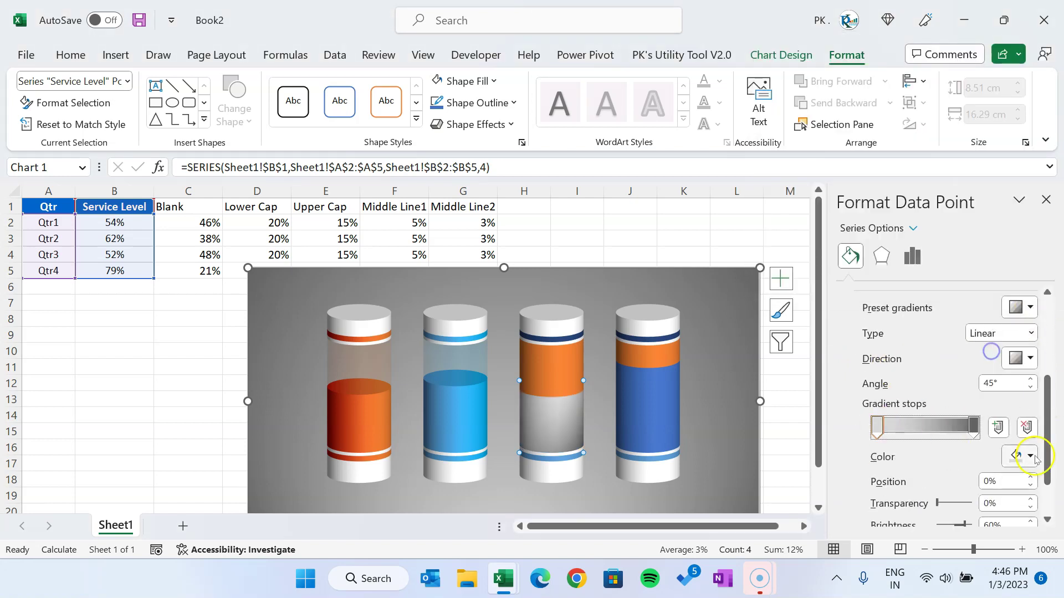
click(1030, 456)
click(981, 403)
Give the Qtr3 data point of the Blank series a solid gold fill with 85% transparency
click(554, 350)
click(563, 369)
click(563, 369)
click(1030, 473)
click(1024, 308)
text(85)
Apply a green gradient fill to the Qtr4 data points of the Service Level and upper Middle Line1 series
click(675, 475)
click(660, 407)
click(881, 360)
scroll(942, 388, down, 3)
click(1022, 458)
click(975, 413)
click(660, 340)
click(659, 340)
click(858, 360)
Give the Qtr4 data point of the Blank series a transparent solid green fill and close the formatting options
click(657, 357)
click(658, 356)
click(858, 340)
click(750, 322)
click(1046, 200)
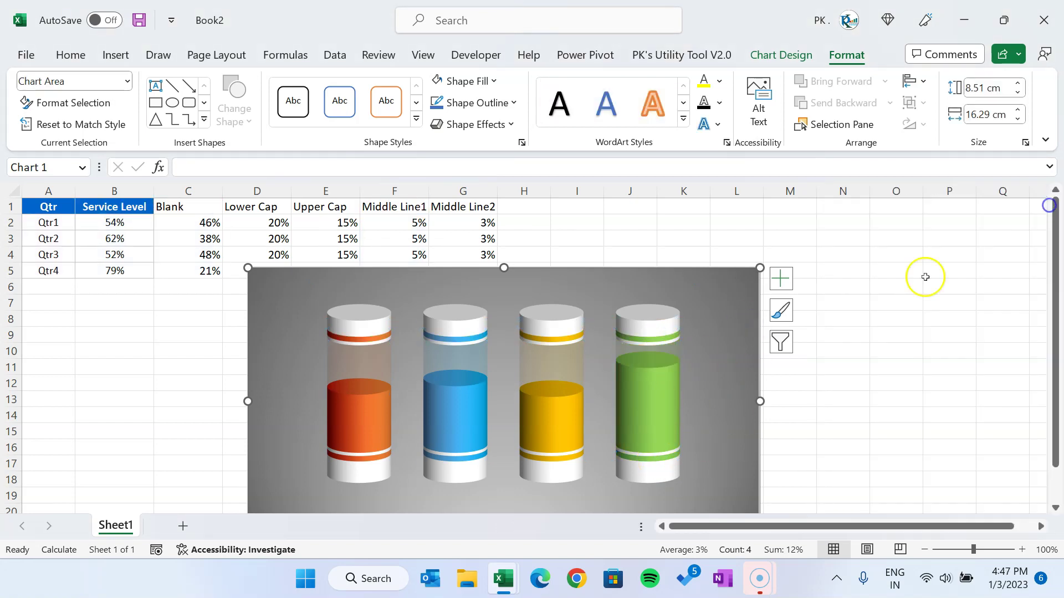
Delete the chart's legend and widen the chart to about 17.15 cm
click(885, 358)
drag(757, 363, 986, 306)
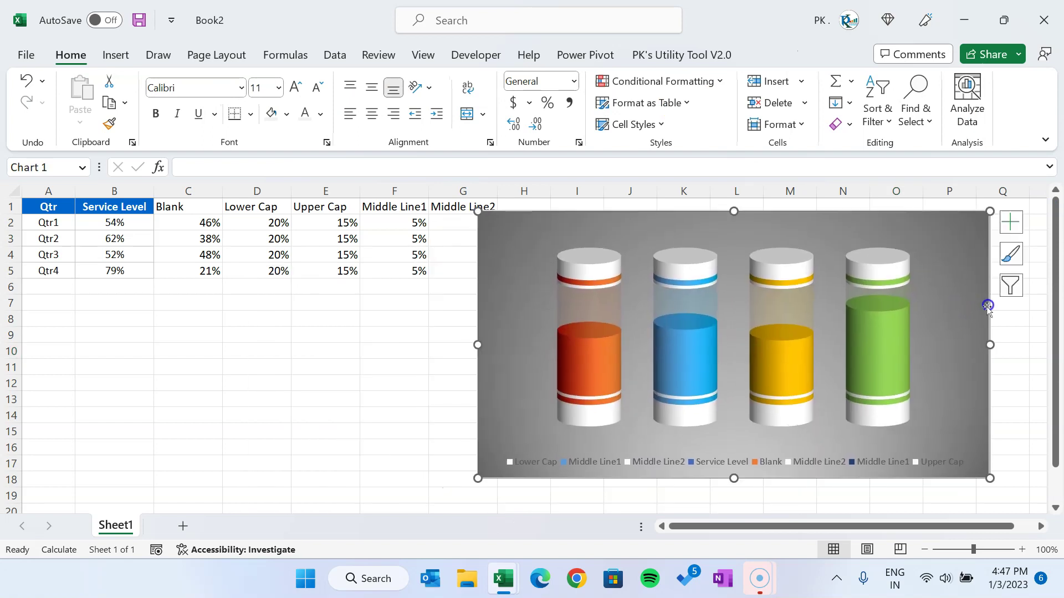
click(847, 463)
key(Delete)
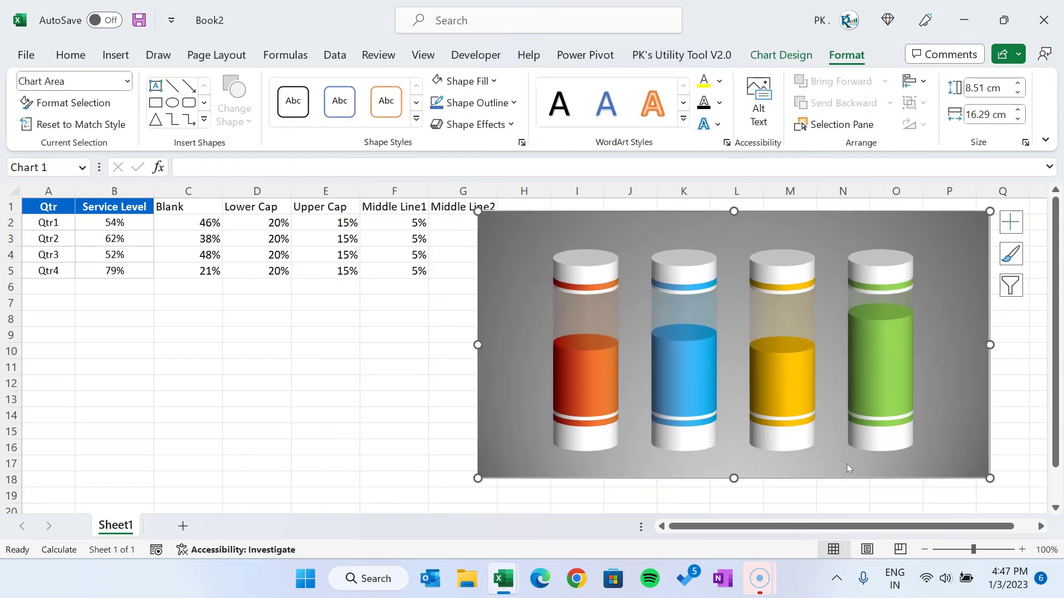
drag(590, 216, 368, 228)
drag(769, 360, 794, 360)
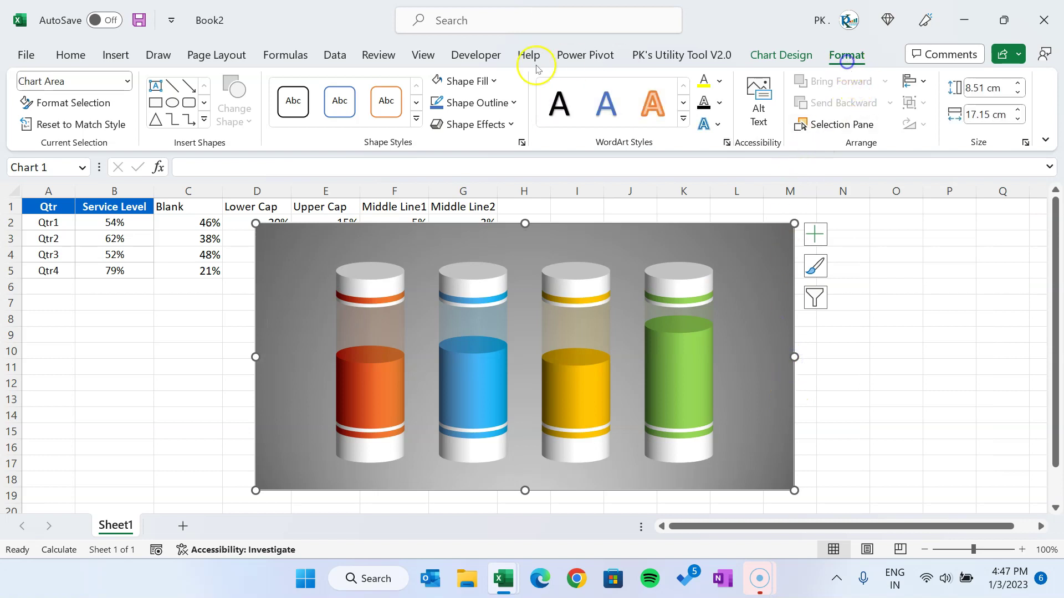
Set the chart area to no fill and no outline, and move the chart below the helper columns
click(487, 81)
click(470, 286)
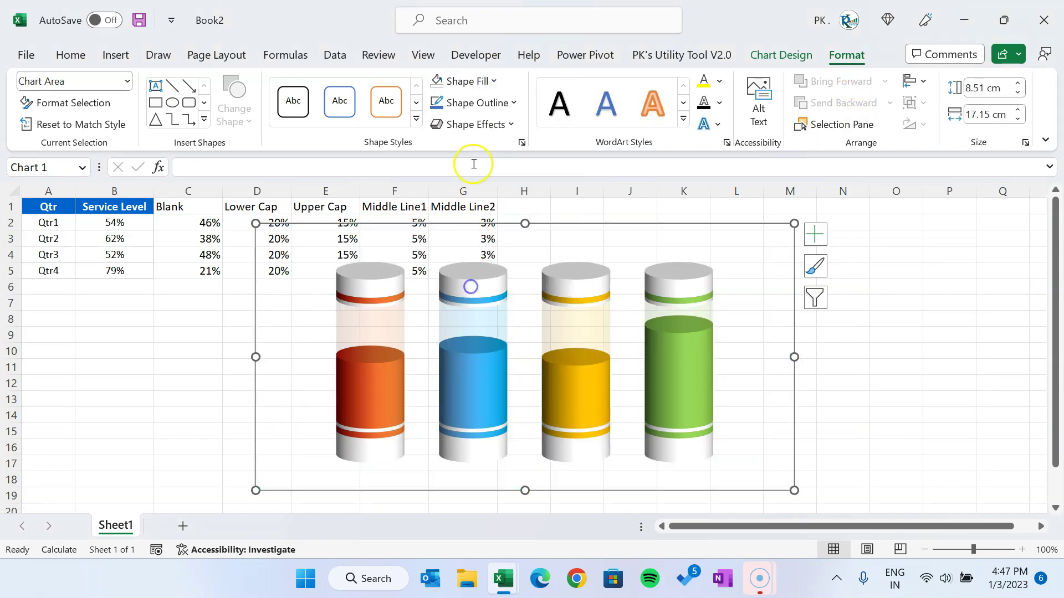
click(475, 103)
click(468, 310)
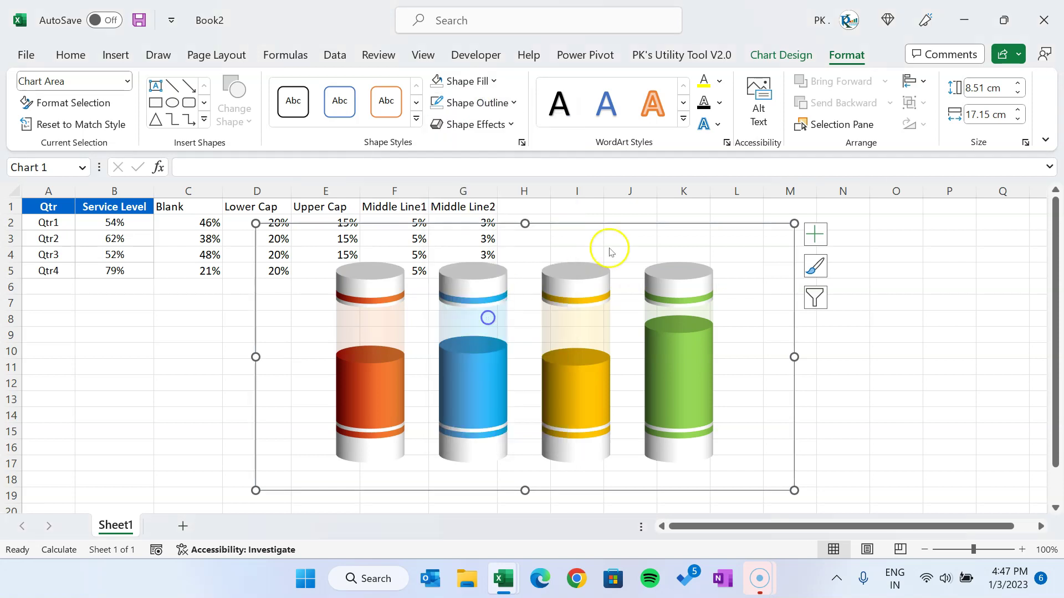
drag(606, 226, 712, 247)
Hide the helper data in C1:G5 by setting its font color to white
drag(172, 212, 475, 267)
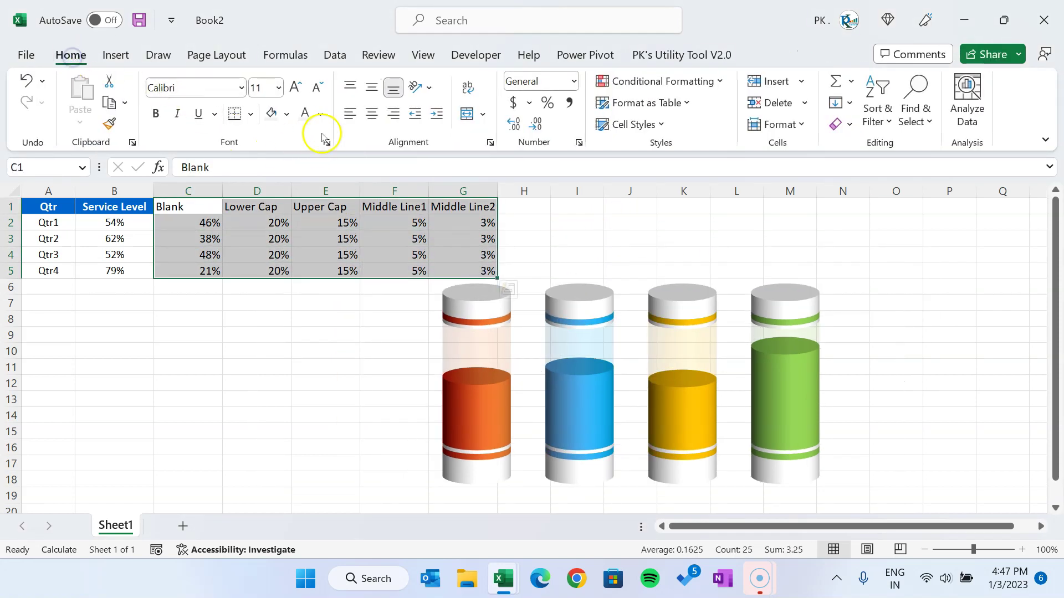
click(306, 114)
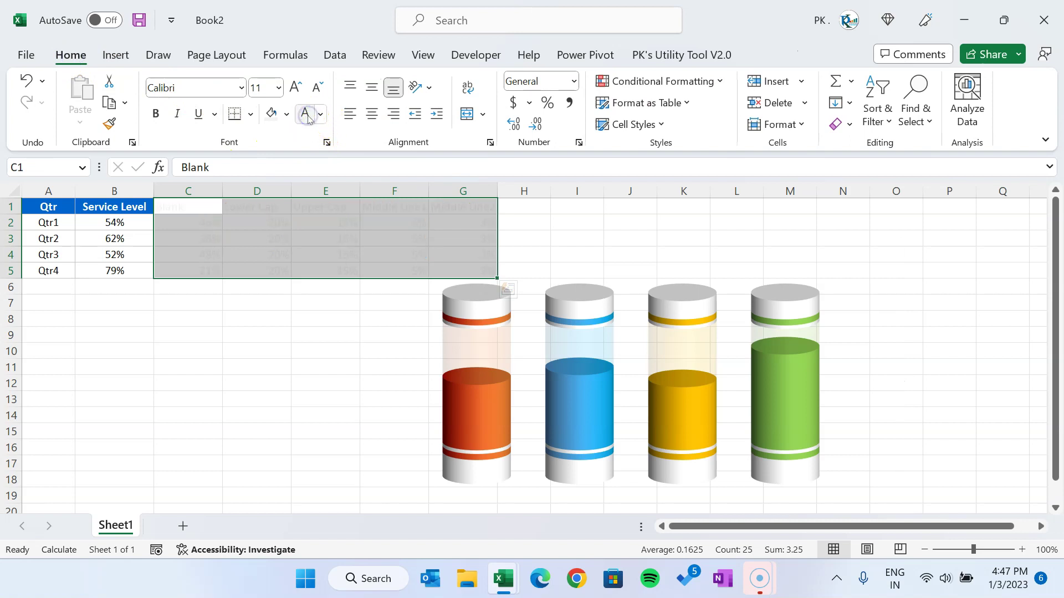
click(340, 327)
Fill the cell range C1:Q19 with light gray and move the chart up to sit within it
drag(185, 210, 976, 513)
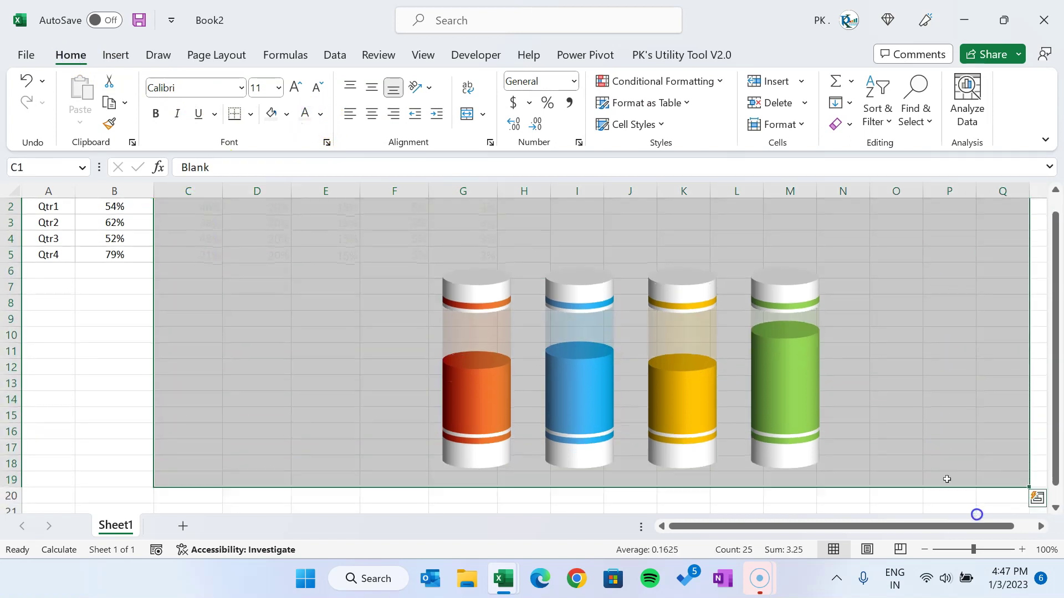
click(278, 114)
click(898, 289)
click(819, 337)
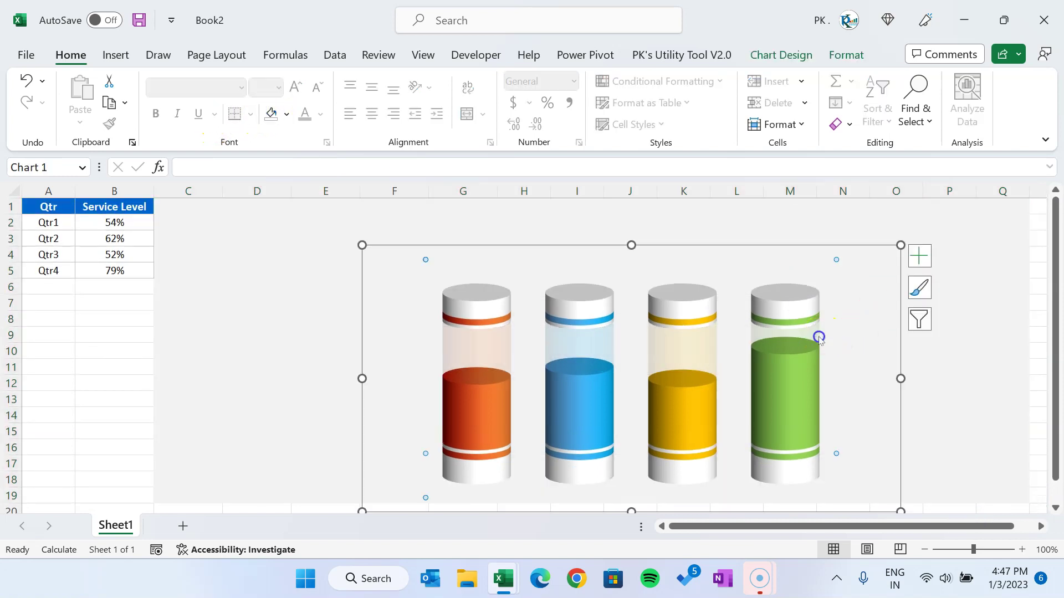
drag(897, 335, 878, 290)
click(967, 339)
Apply the centered outer shadow effect to the Lower Cap series
click(776, 428)
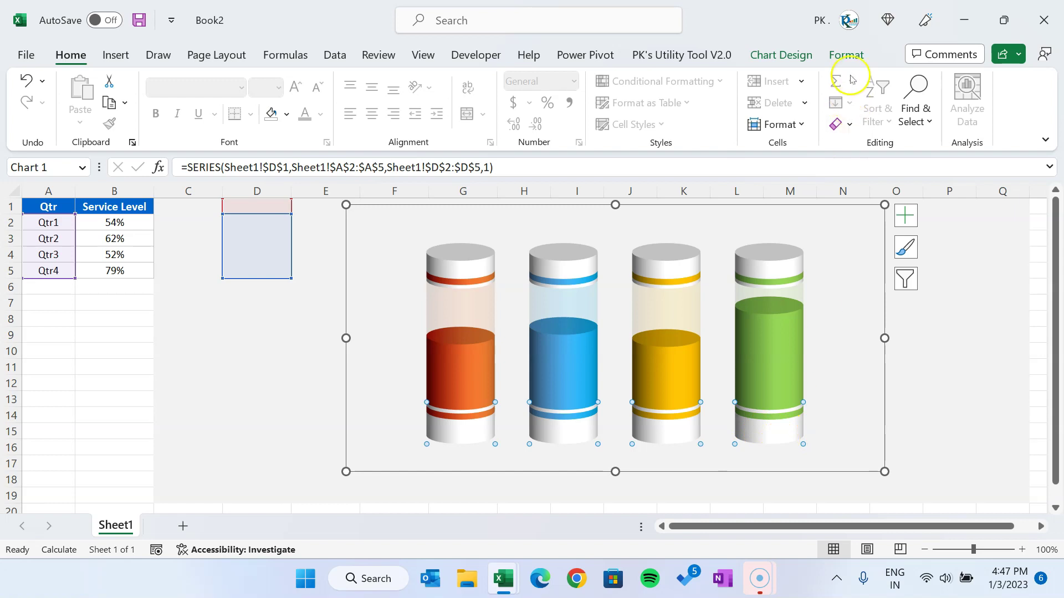
click(846, 54)
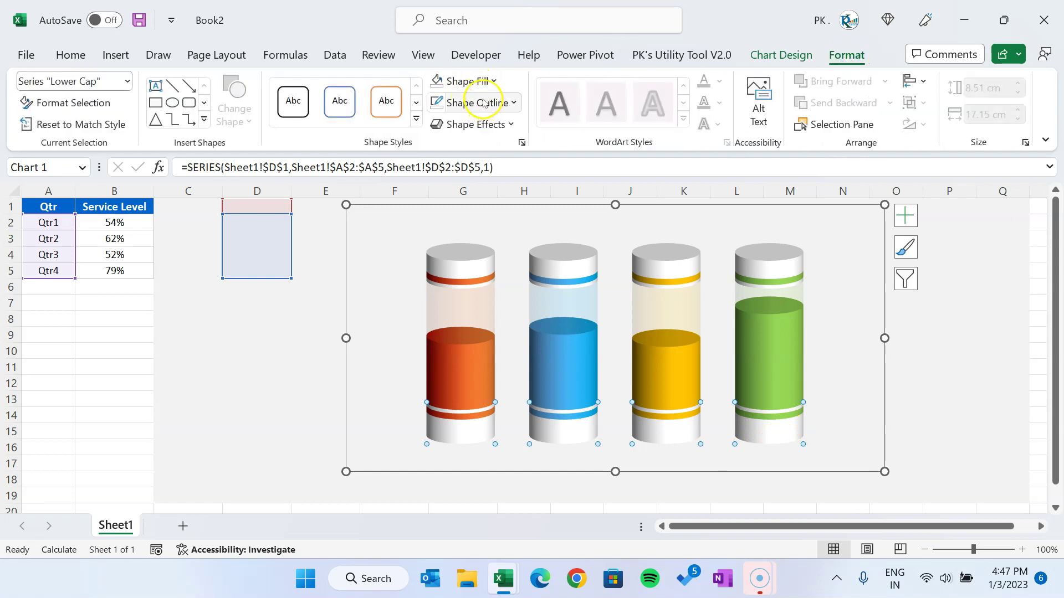
click(499, 123)
mouse_move(501, 198)
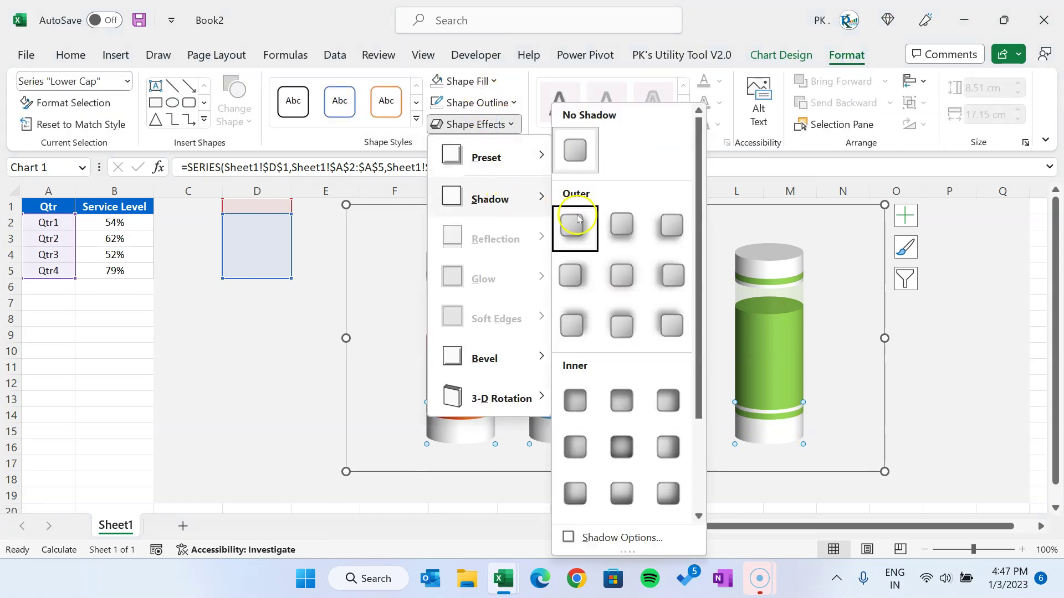
click(621, 275)
click(981, 414)
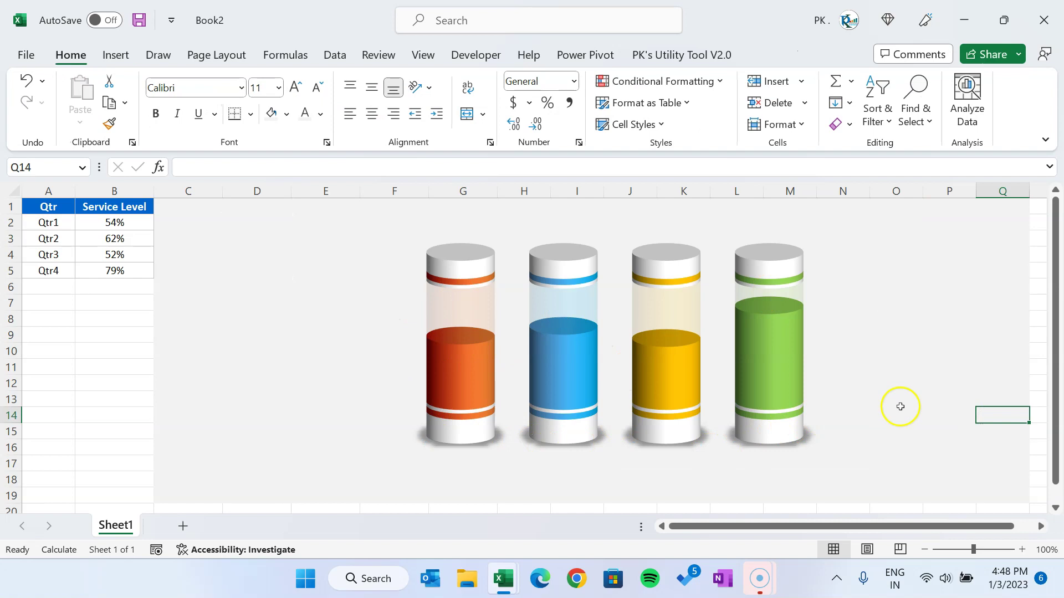
Add data labels to the Lower Cap series
click(465, 437)
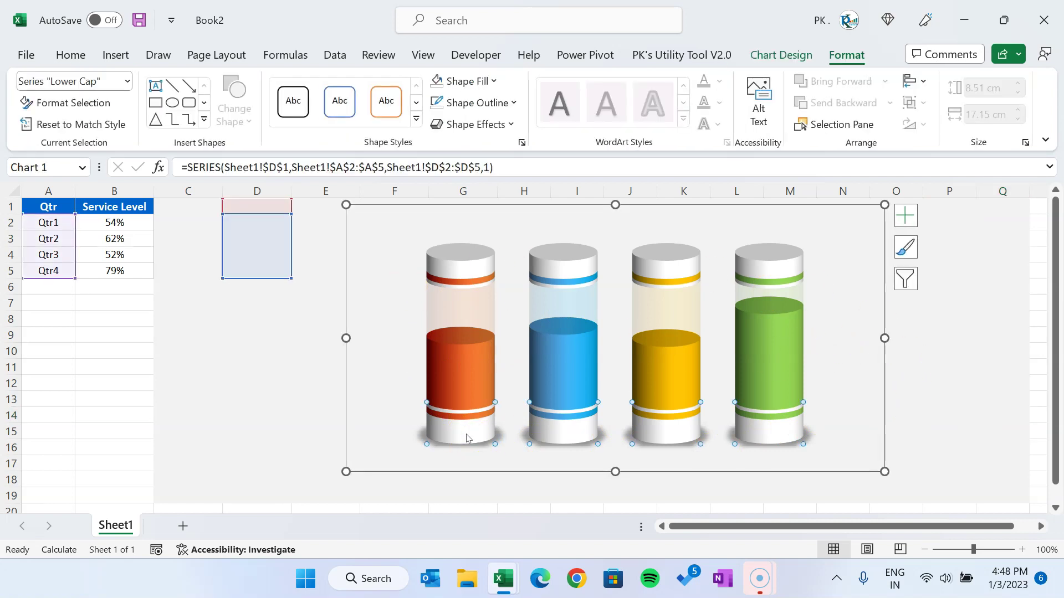
right_click(467, 438)
click(547, 373)
Make the Lower Cap data labels show values from cells B2:B5 only, turning off their own value and leader lines
click(461, 432)
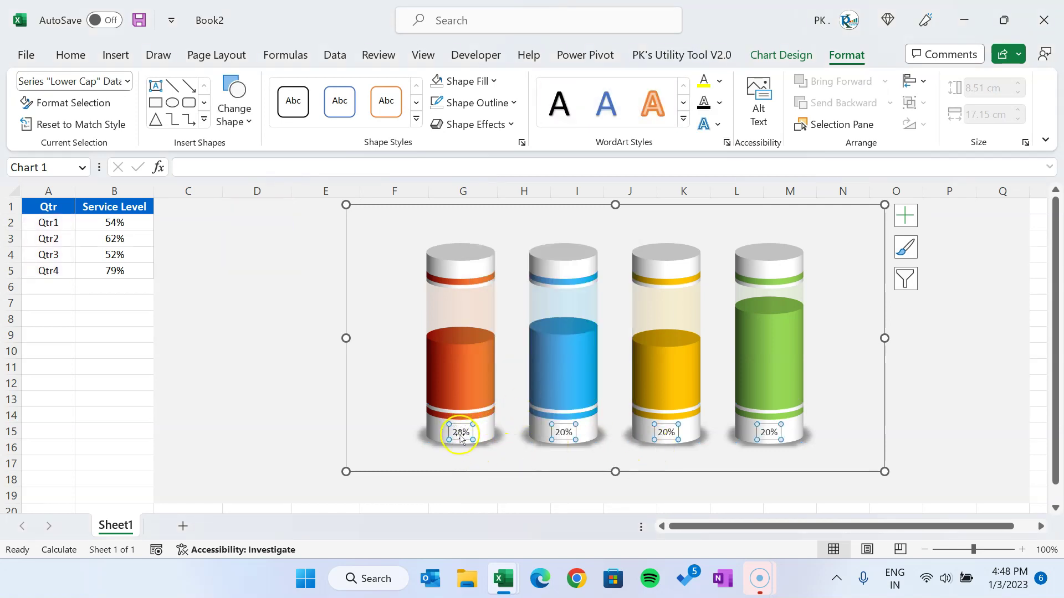
right_click(460, 434)
click(532, 422)
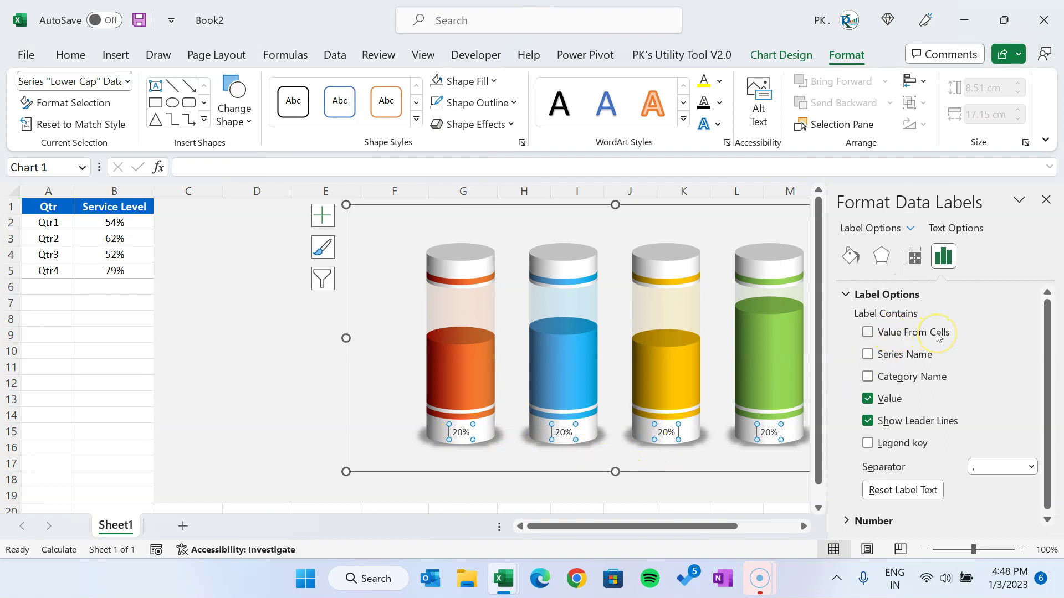
click(867, 332)
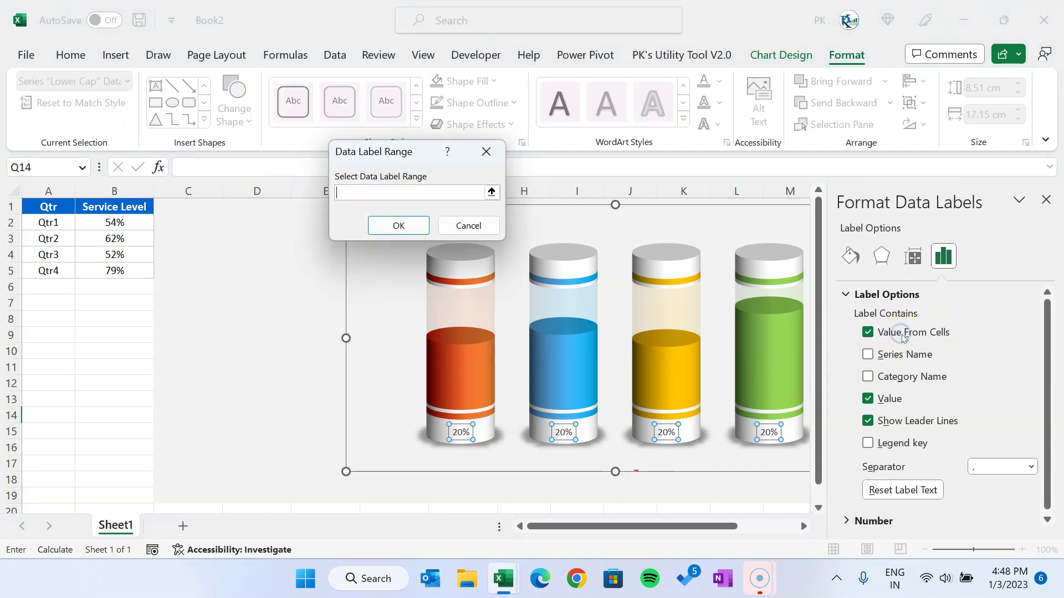
drag(124, 222, 127, 269)
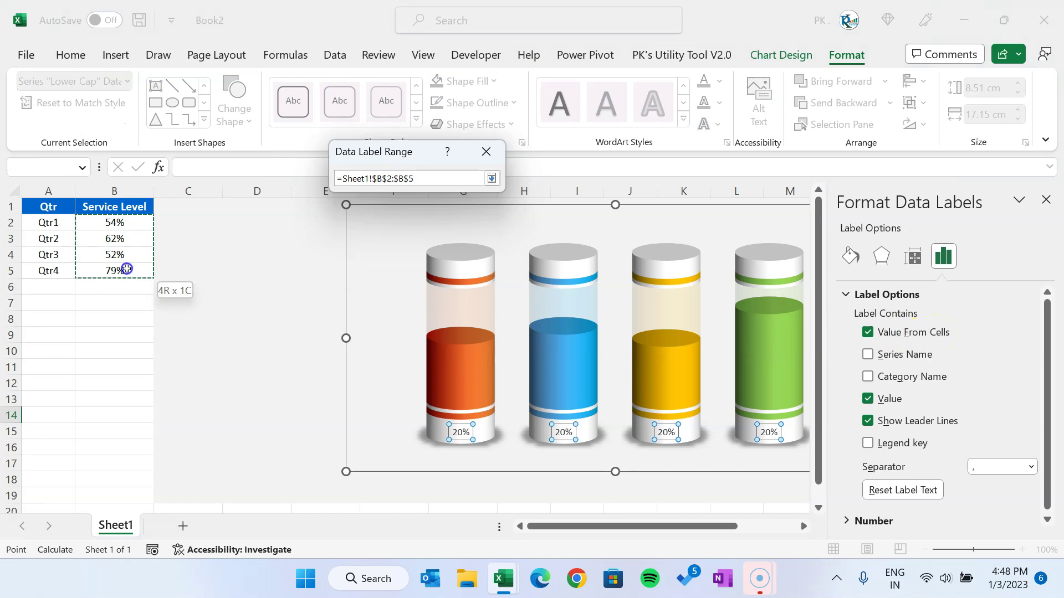
click(408, 228)
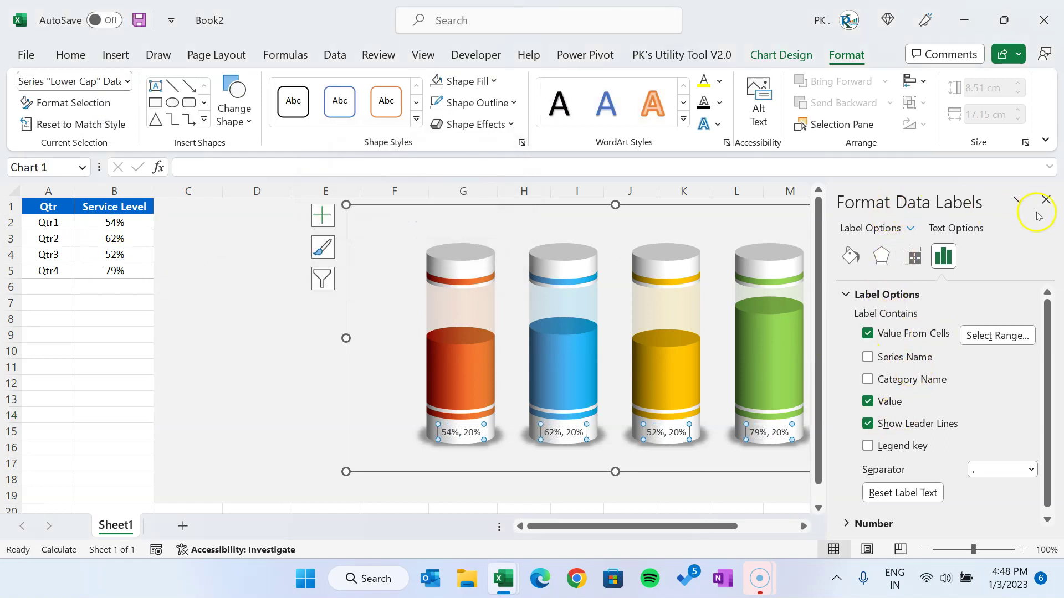
click(868, 401)
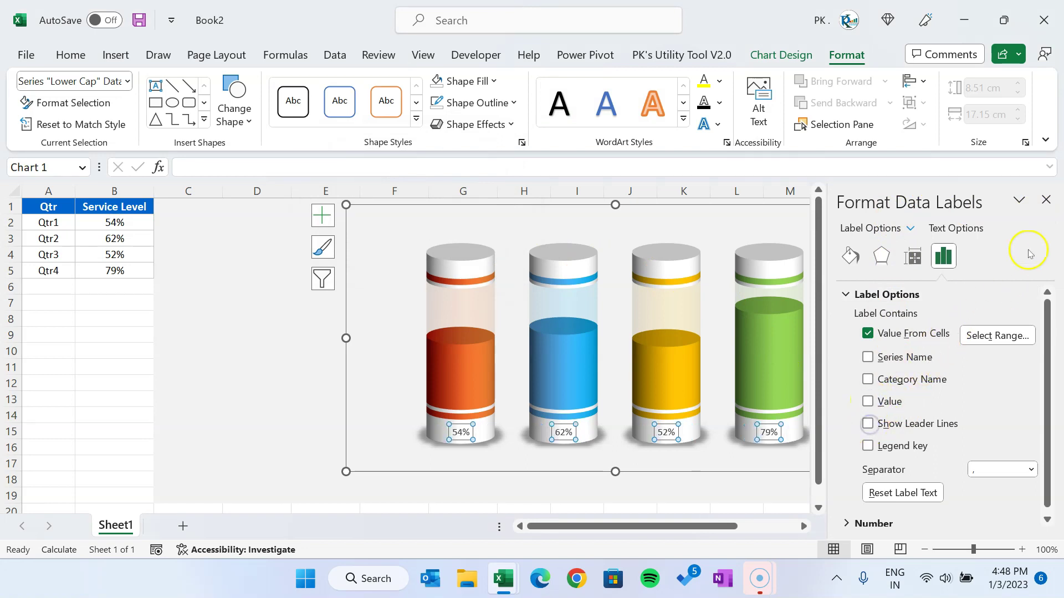
click(1046, 199)
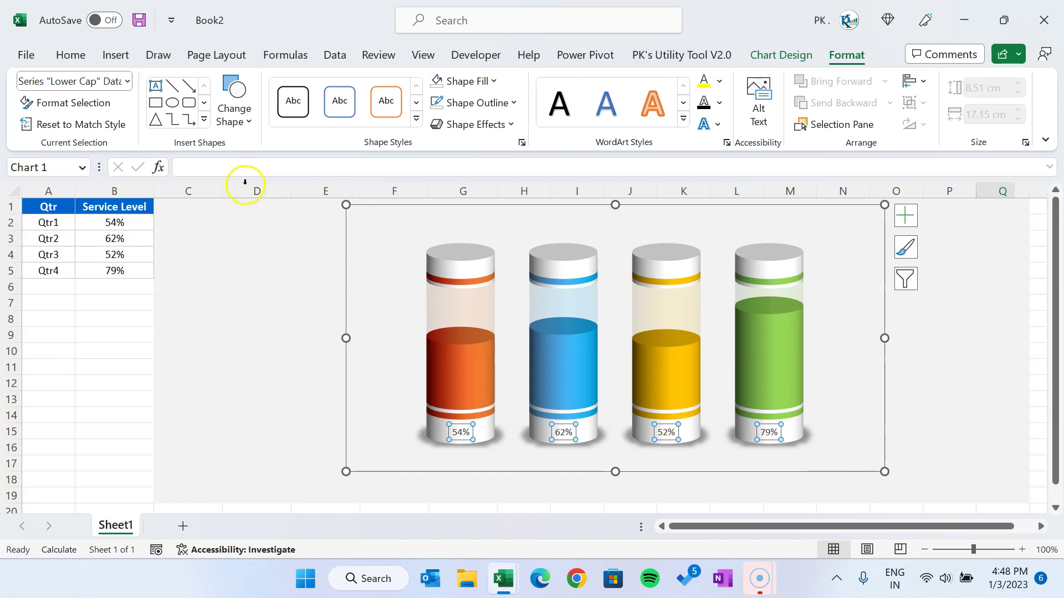
Format the Lower Cap data labels in Arial Rounded MT Bold at font size 16
click(68, 54)
click(205, 87)
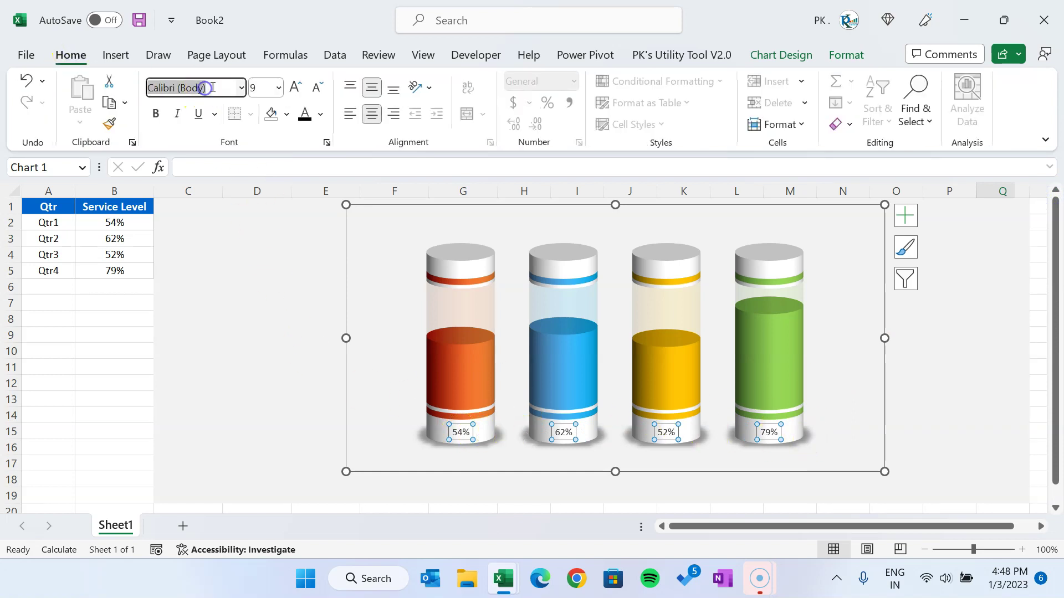
text(Arial Rounded MT B)
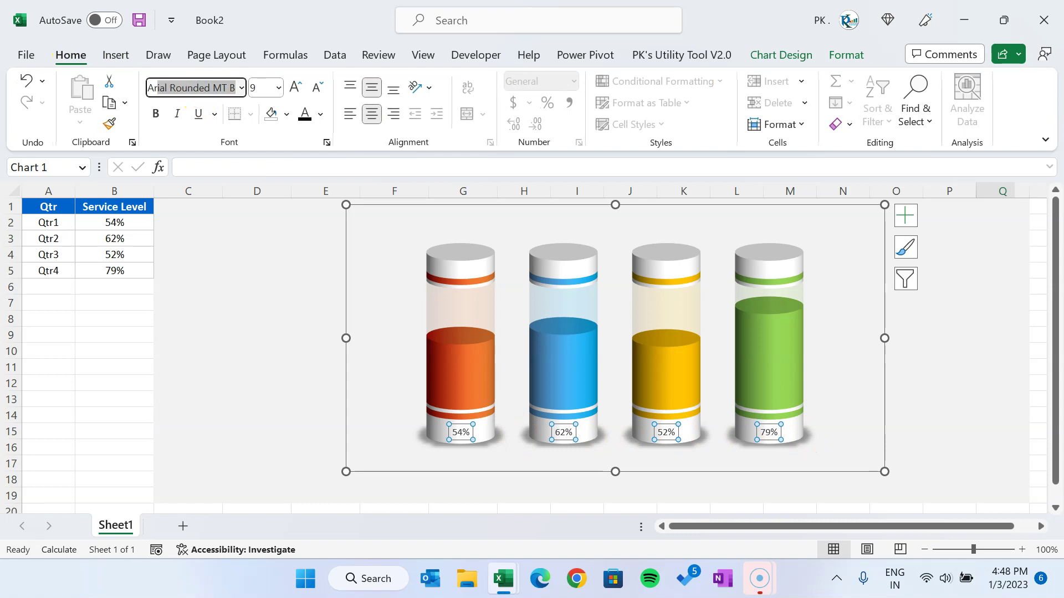
key(Return)
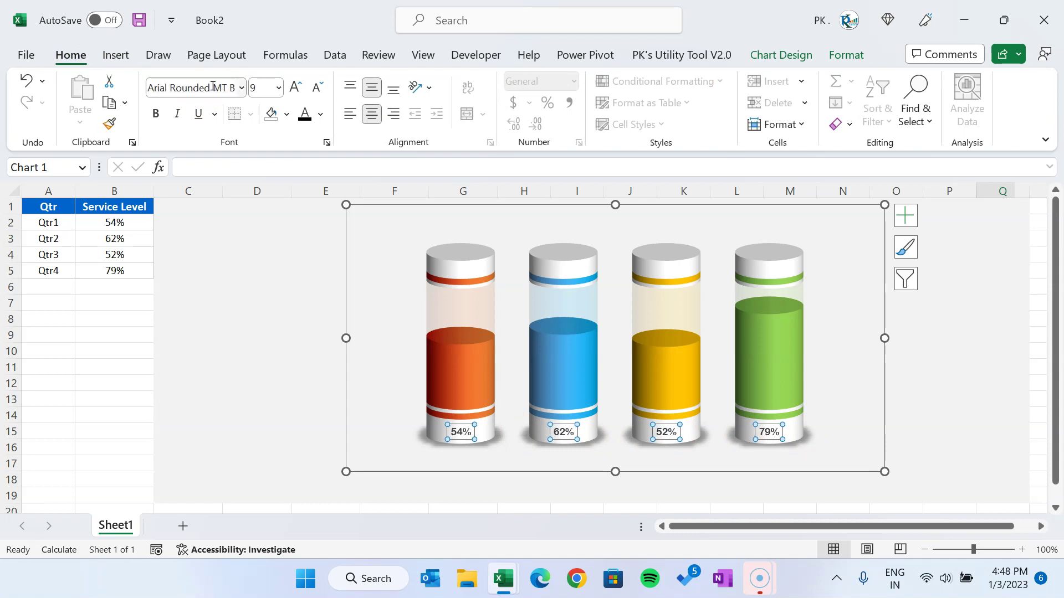
click(294, 87)
click(294, 87)
click(294, 87)
click(294, 87)
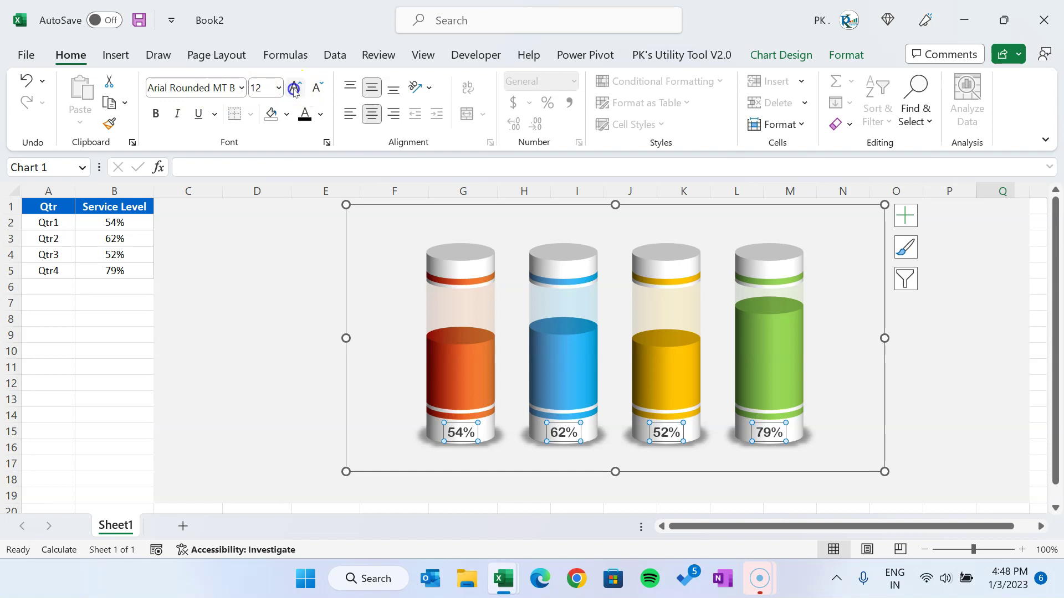
click(293, 87)
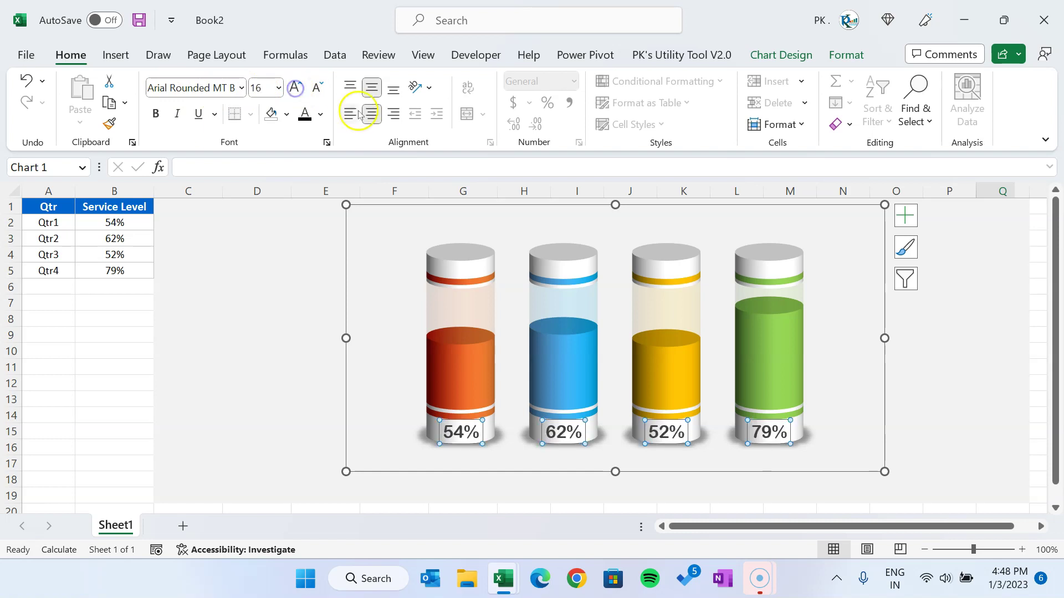
click(942, 346)
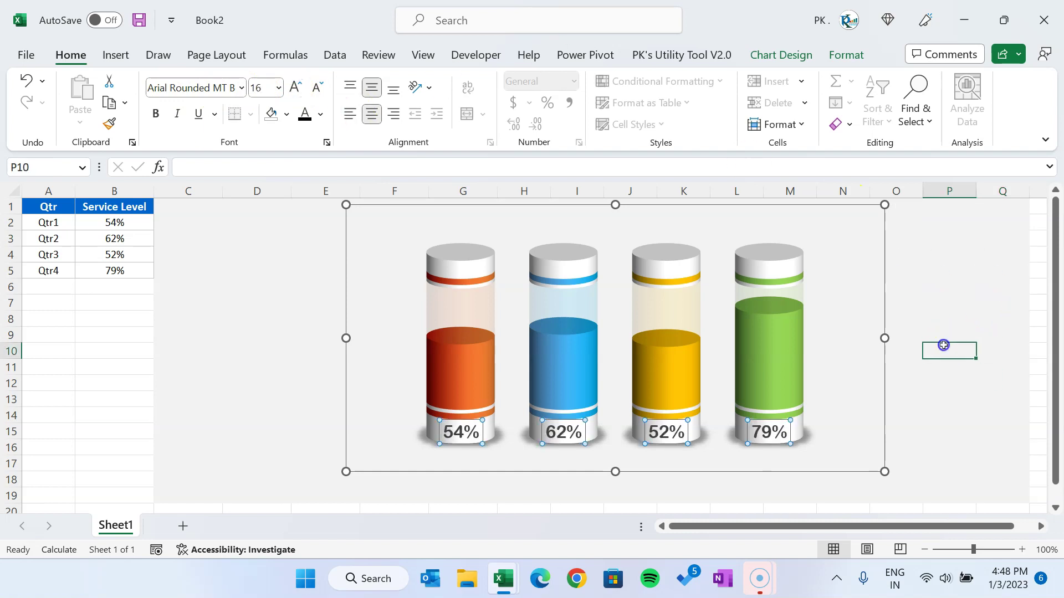
Color the 54% label standard dark red and the 62% label standard blue
click(460, 435)
click(477, 435)
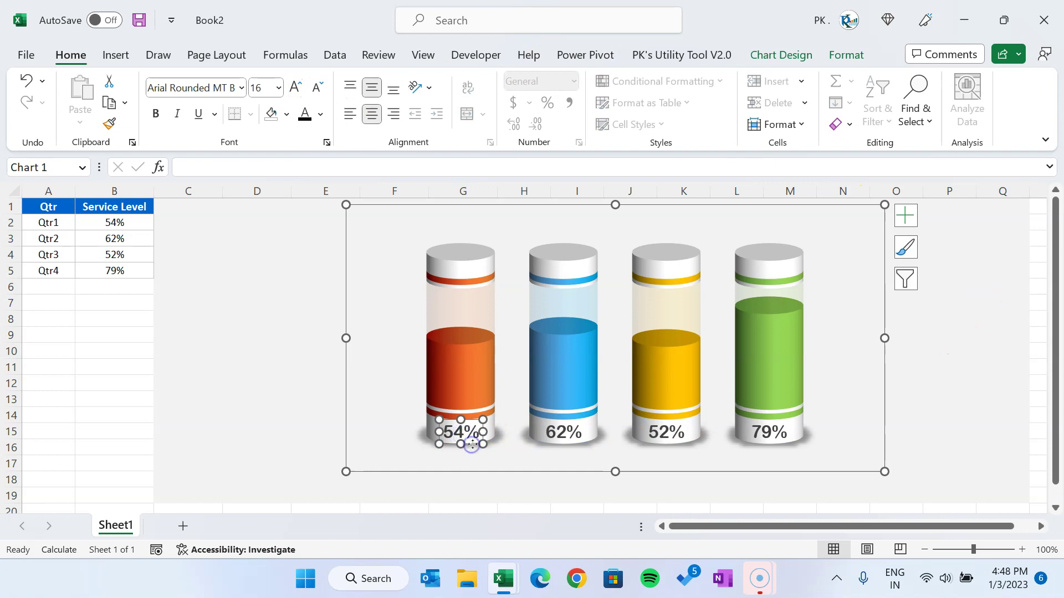
click(320, 114)
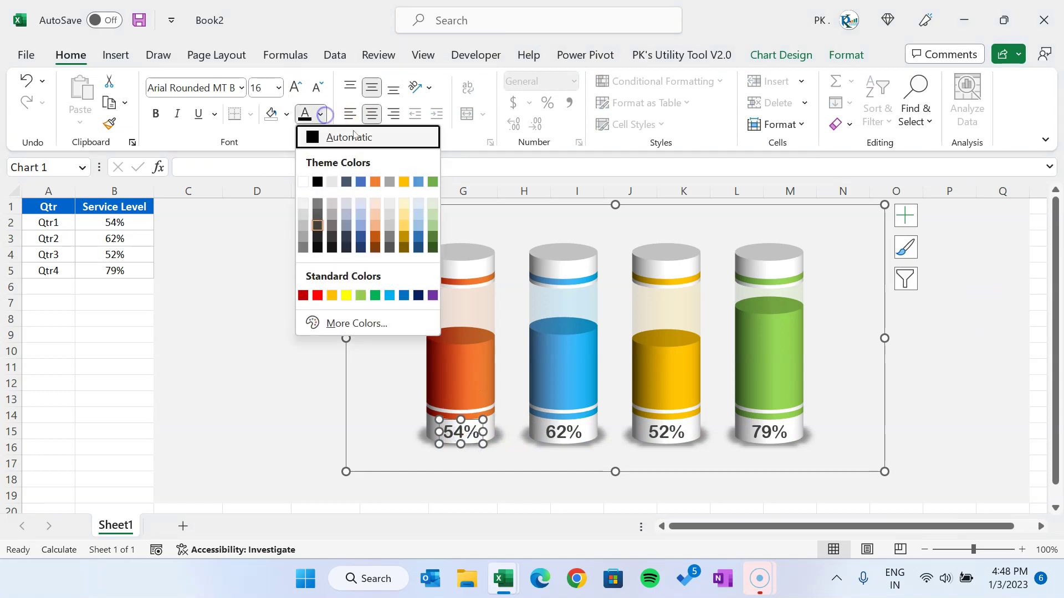
click(375, 182)
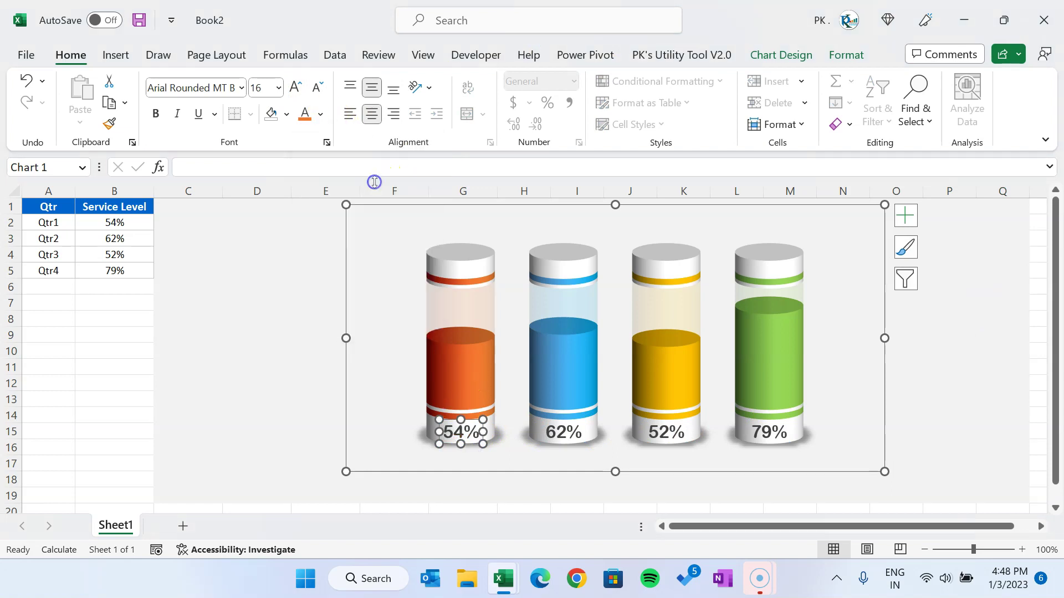
click(324, 116)
click(306, 293)
click(559, 431)
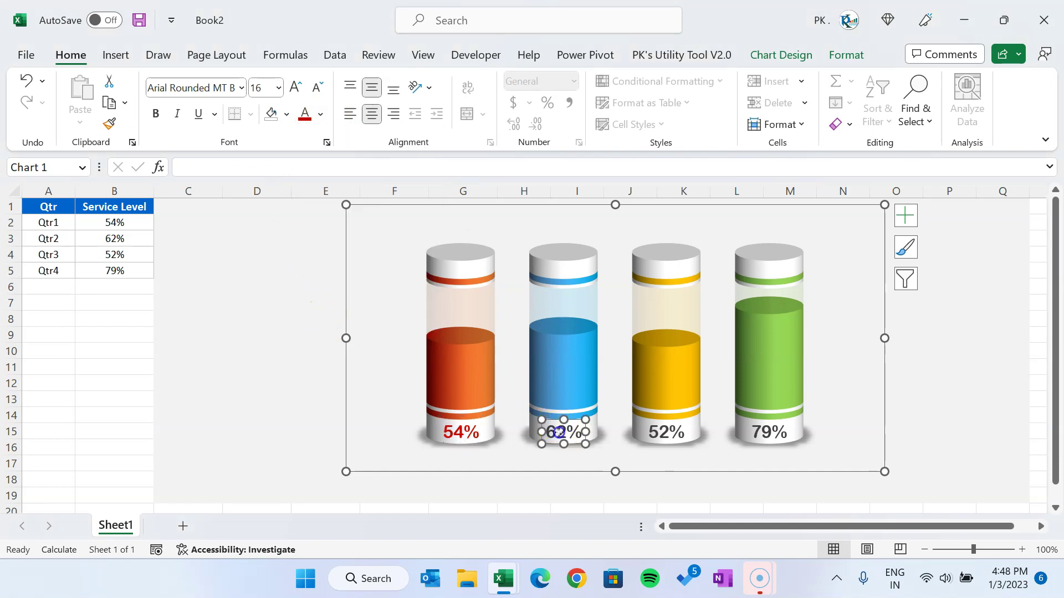
click(320, 114)
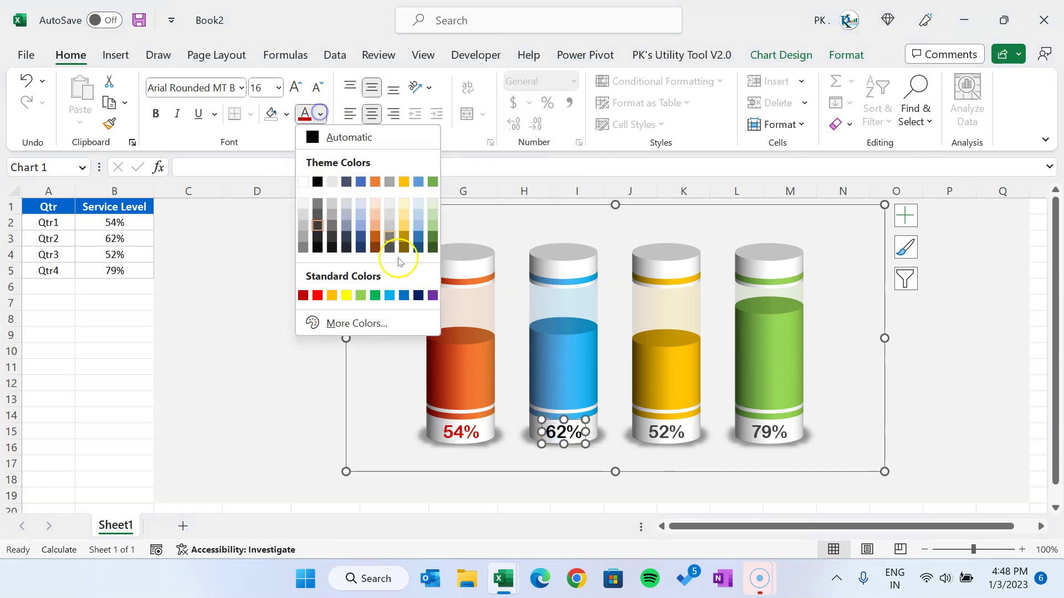
click(403, 295)
Color the 52% label theme gold and the 79% label standard light green
click(665, 435)
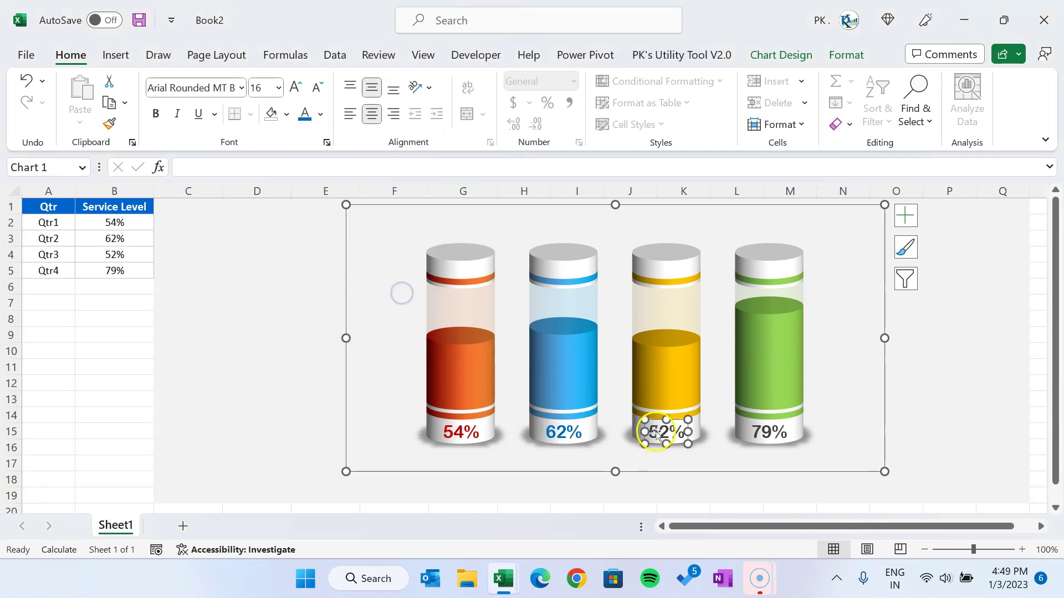
click(320, 115)
click(414, 178)
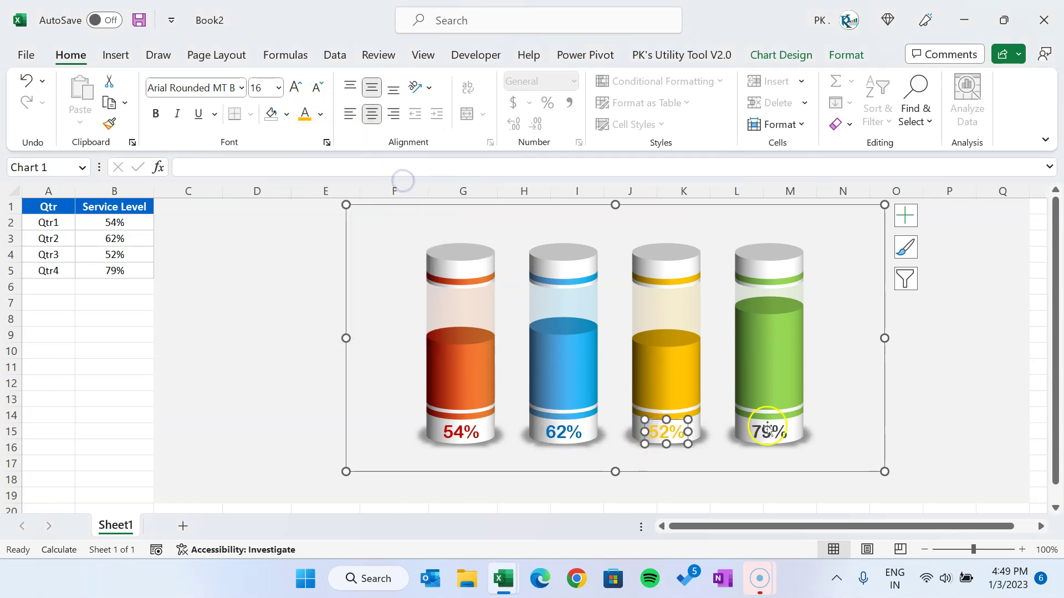
key(Right)
click(320, 115)
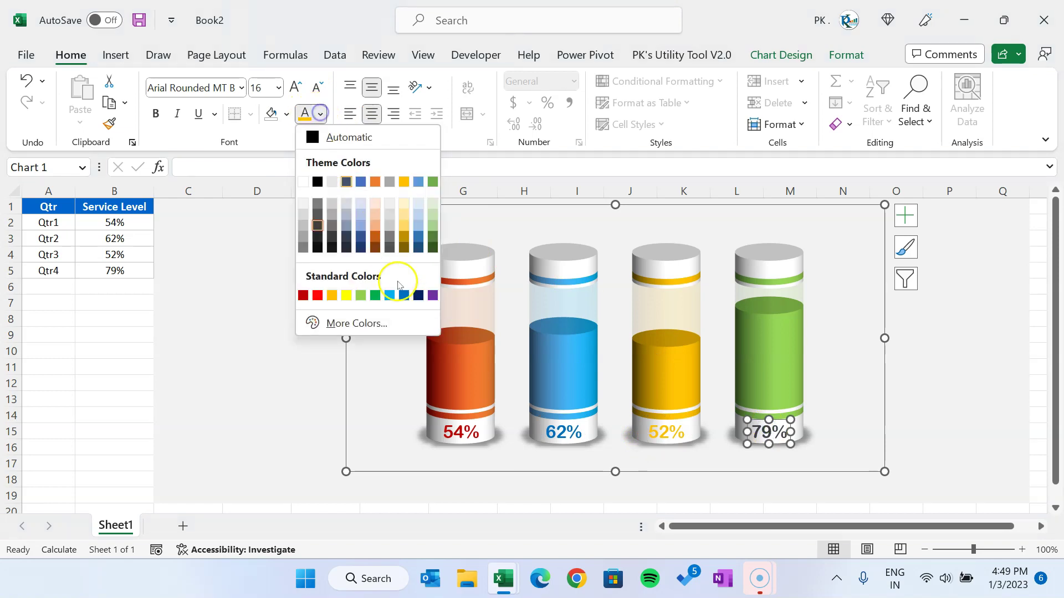
click(360, 297)
Change the 79% label's font color to the base theme green
click(971, 370)
click(770, 431)
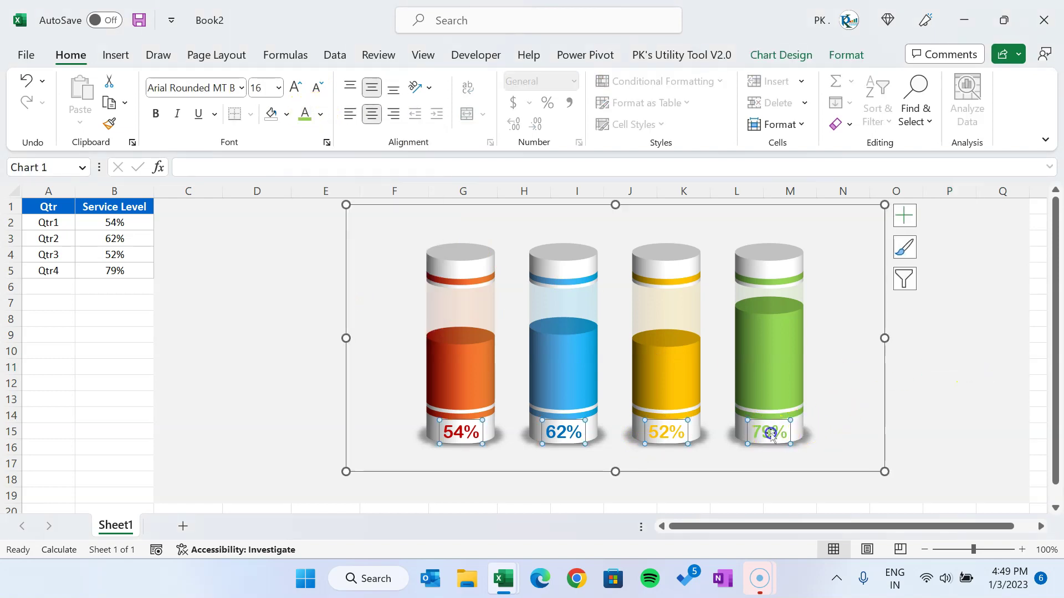
click(787, 430)
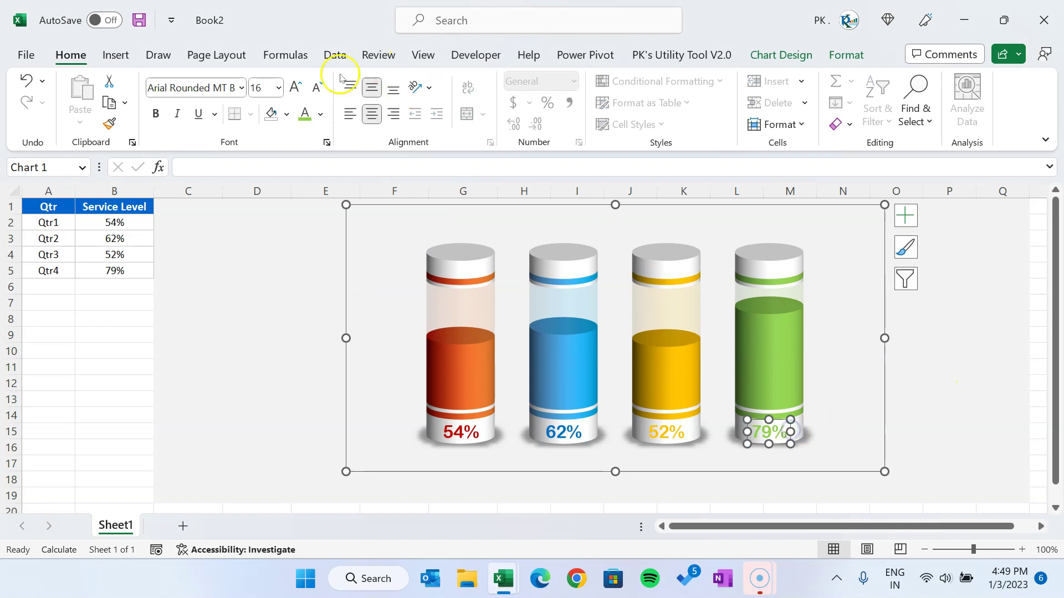
click(321, 113)
click(434, 182)
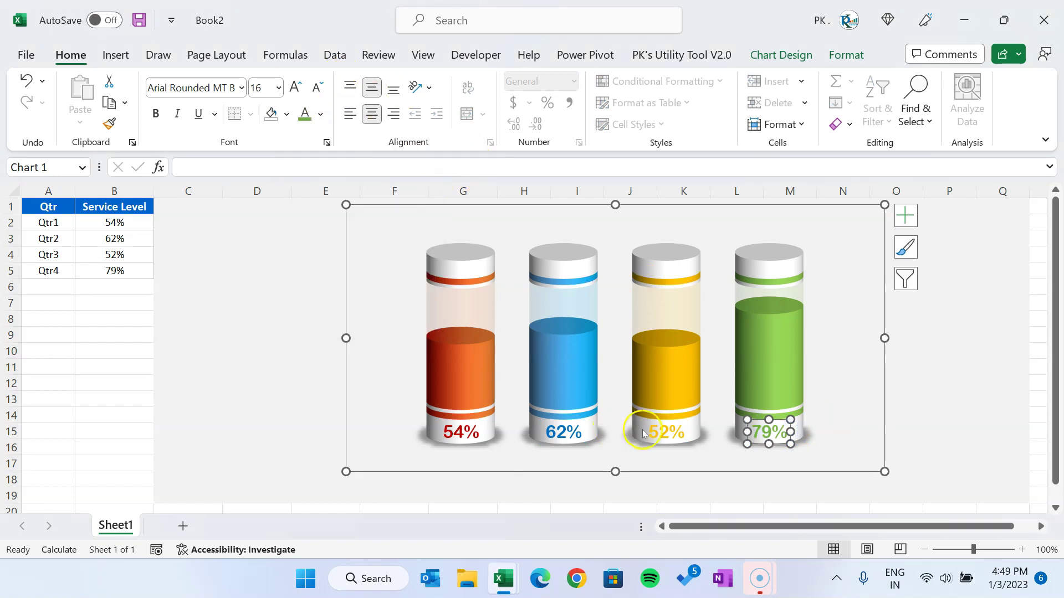
Change the 52% label's font color to the darker 25% shade of theme gold
click(662, 431)
click(321, 114)
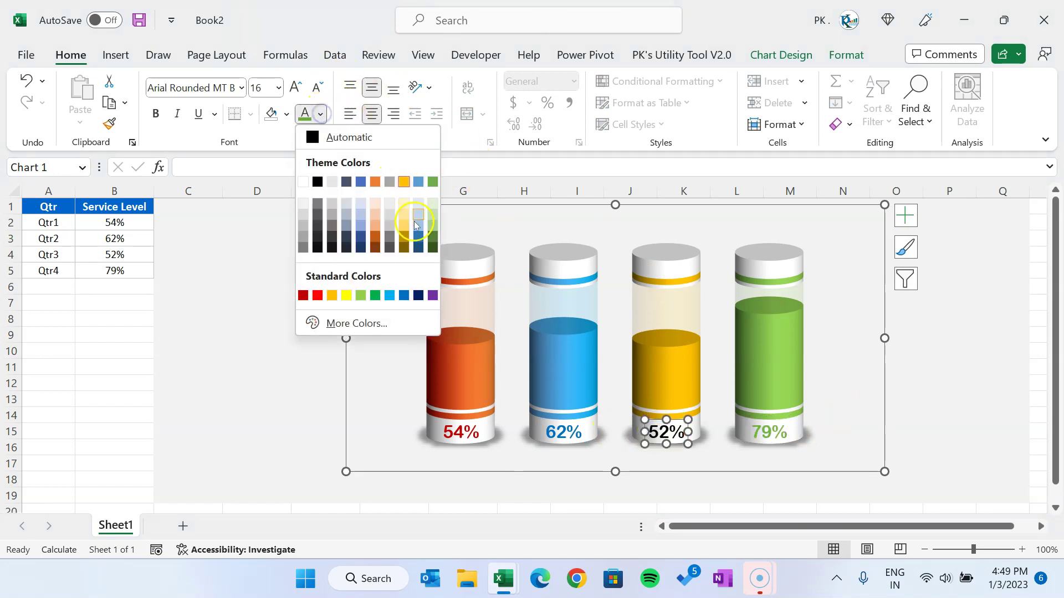
click(404, 233)
click(933, 322)
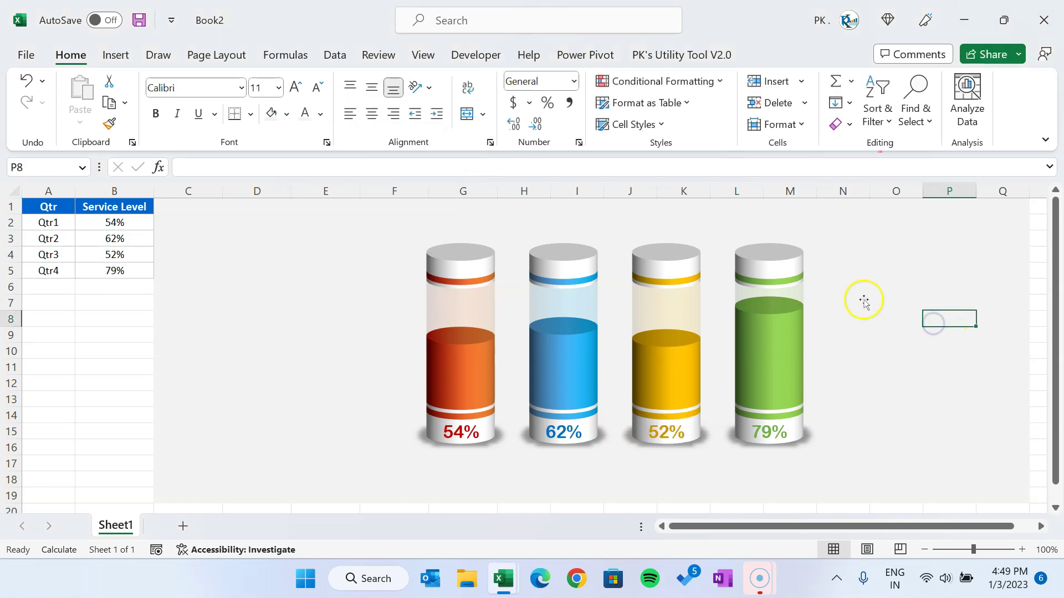
Add data labels to the Upper Cap series
click(454, 274)
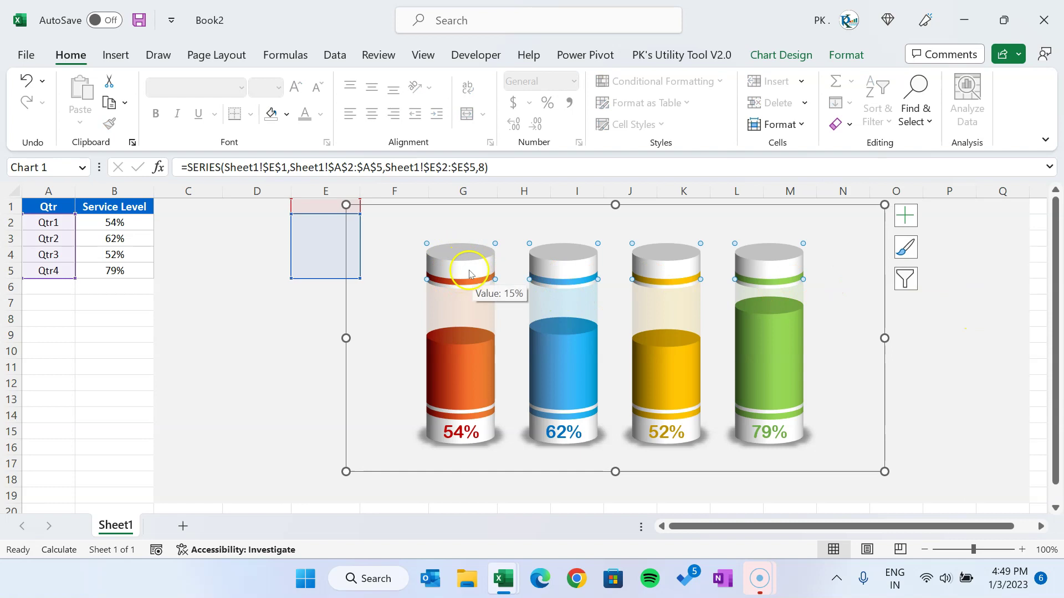
right_click(466, 272)
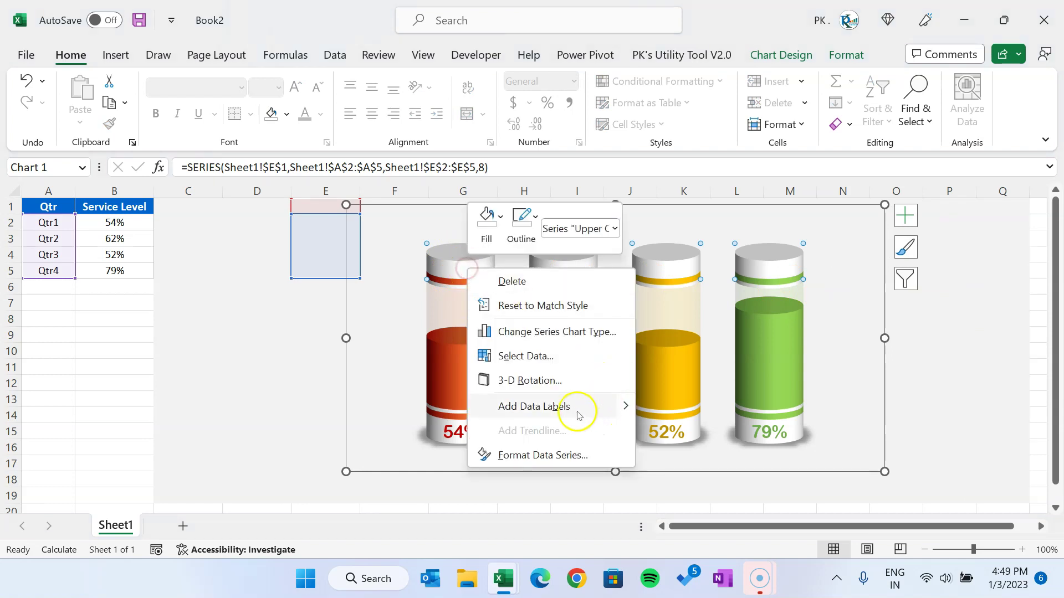
click(571, 408)
Make the Upper Cap data labels show the category name instead of the value
click(460, 271)
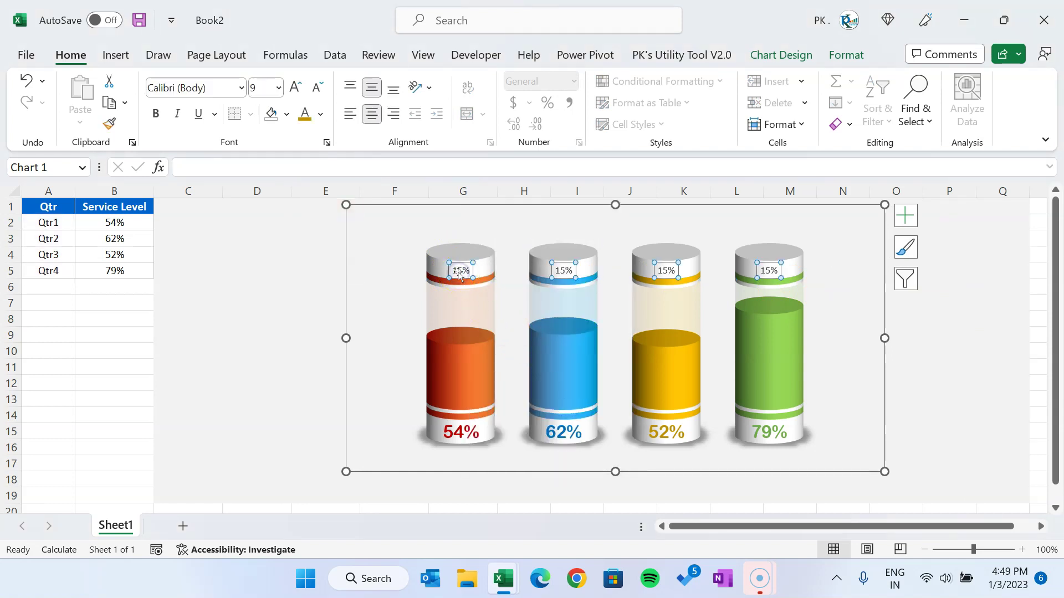
right_click(458, 274)
click(554, 486)
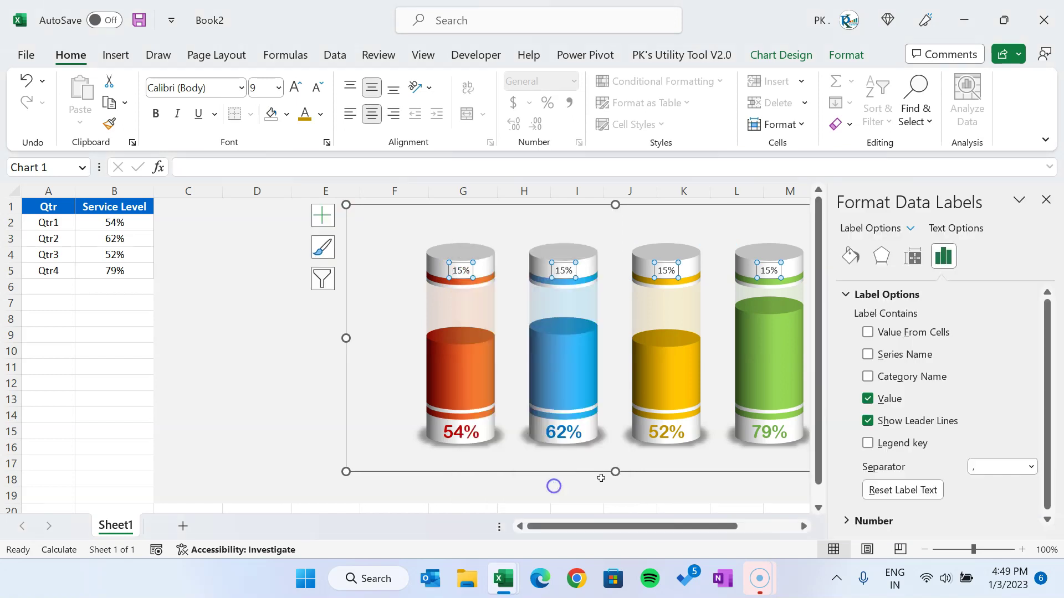
click(868, 377)
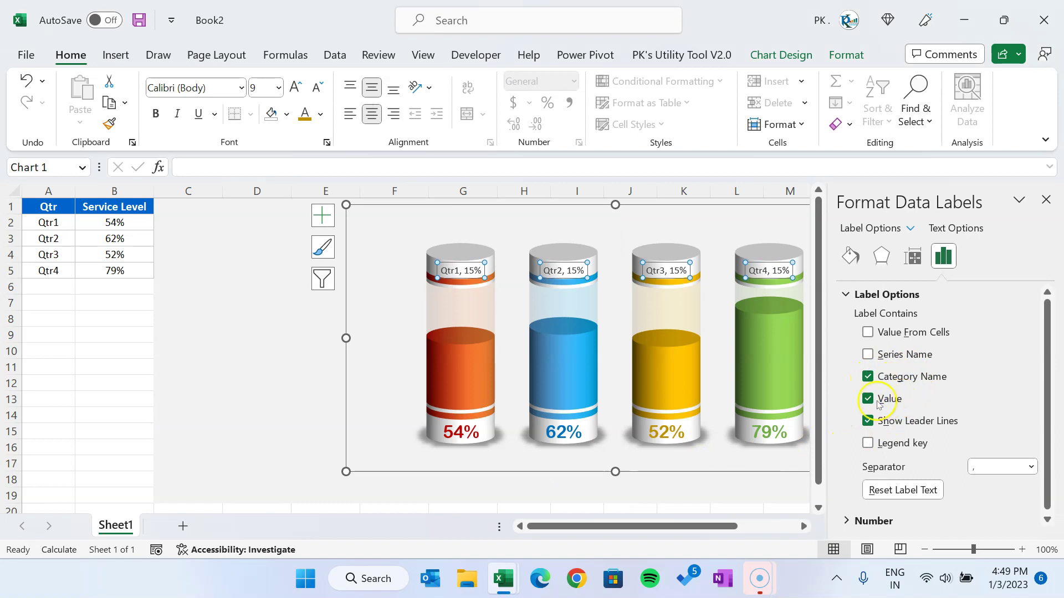
click(869, 399)
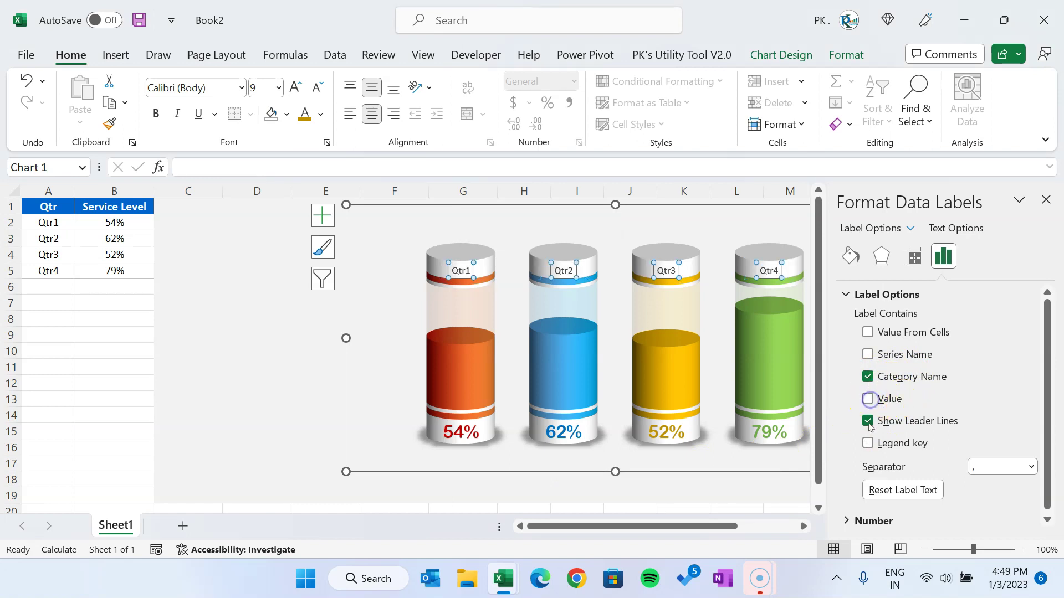
click(1045, 201)
click(949, 334)
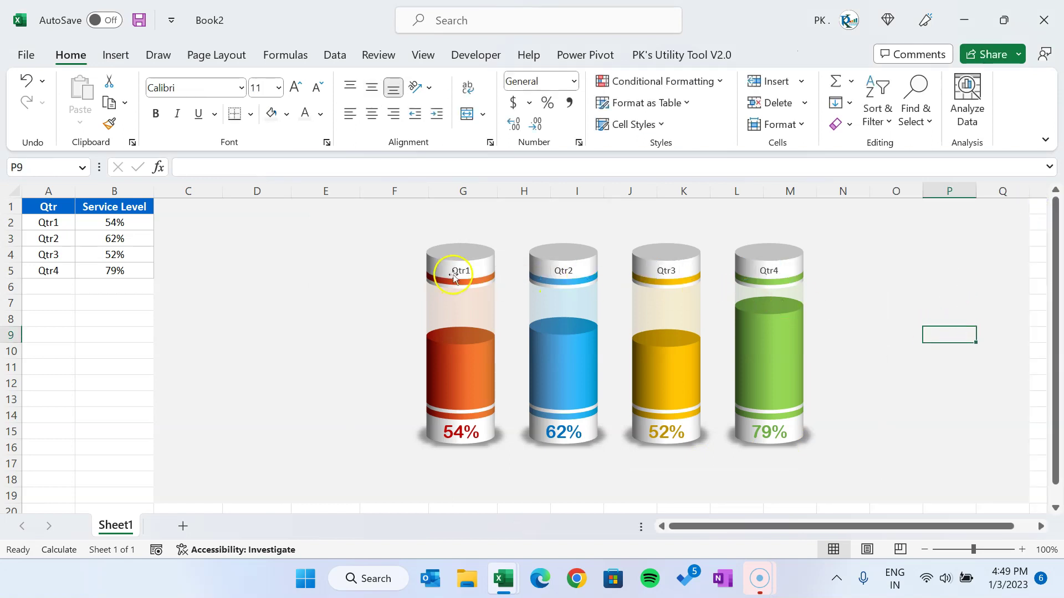
Format the Upper Cap quarter labels in Arial Rounded MT Bold at font size 10.5
click(779, 271)
click(216, 89)
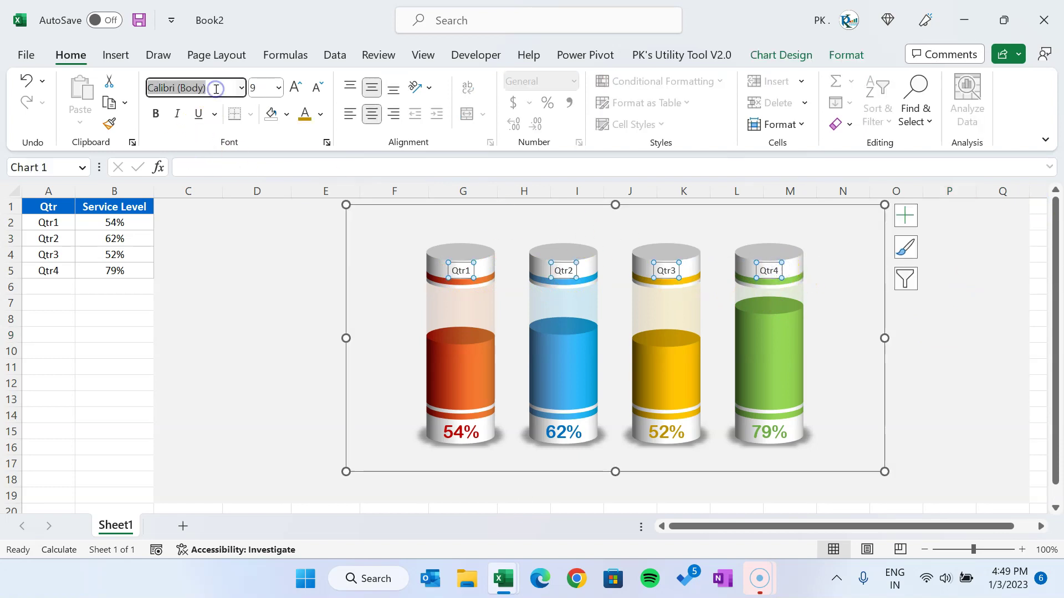
text(Arial Rounded MT Bold)
key(Return)
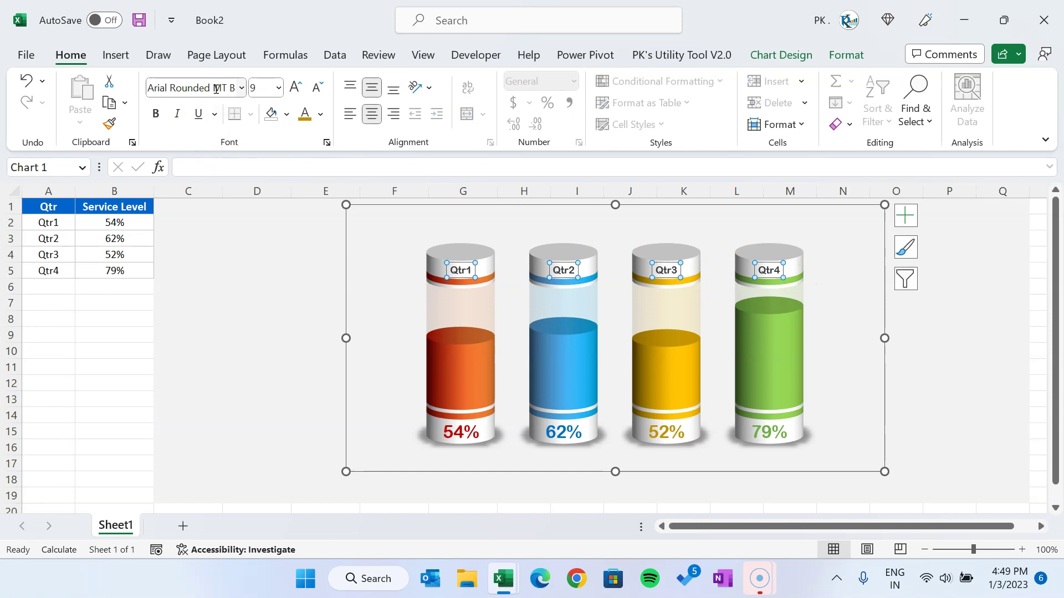
click(296, 87)
click(297, 87)
click(963, 345)
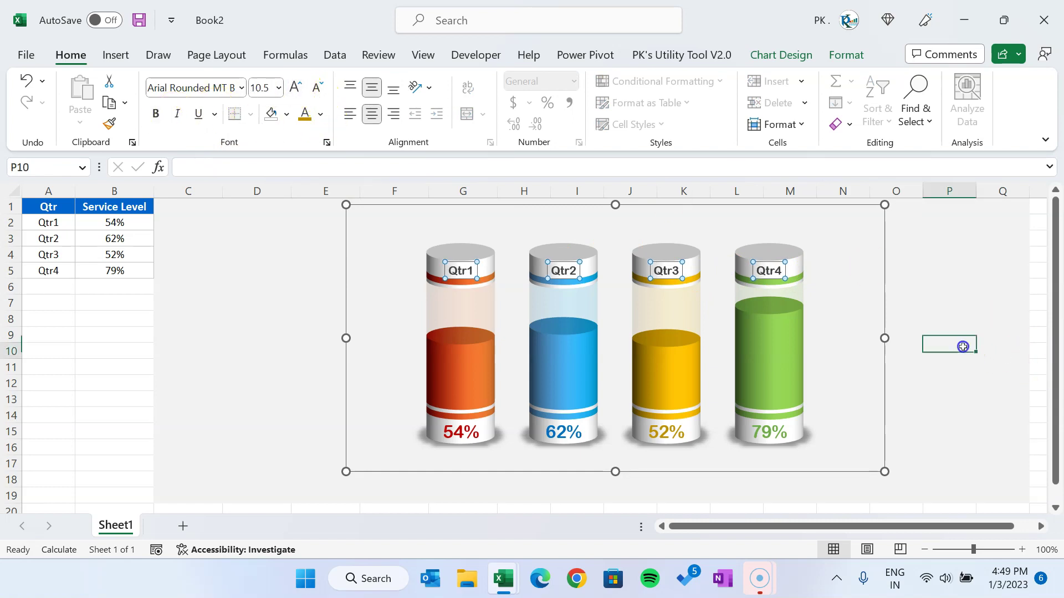
Color the Qtr1 label standard dark red and the Qtr2 label standard blue
click(467, 272)
click(468, 277)
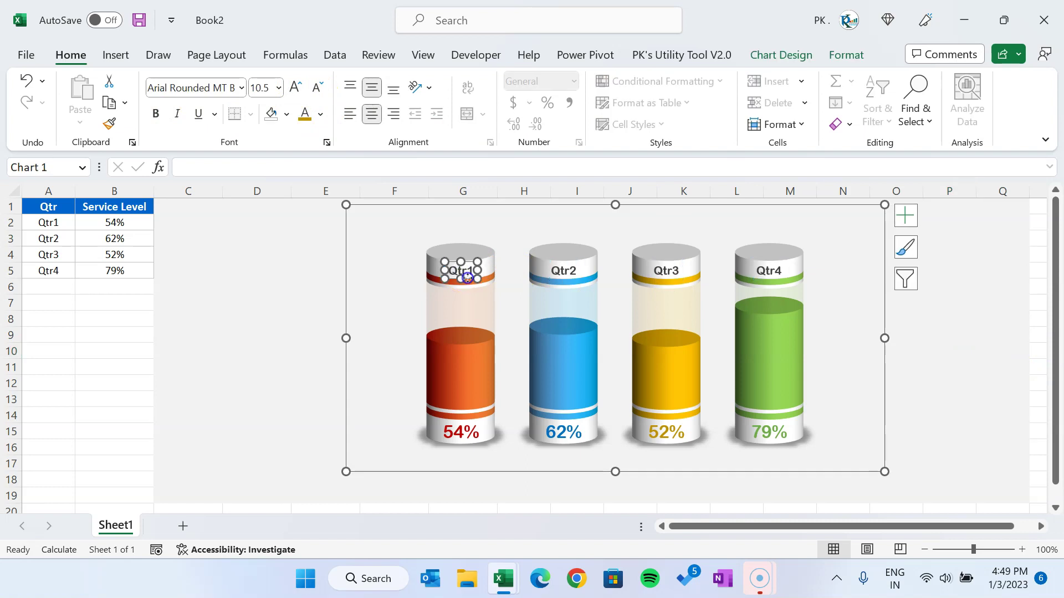
click(321, 113)
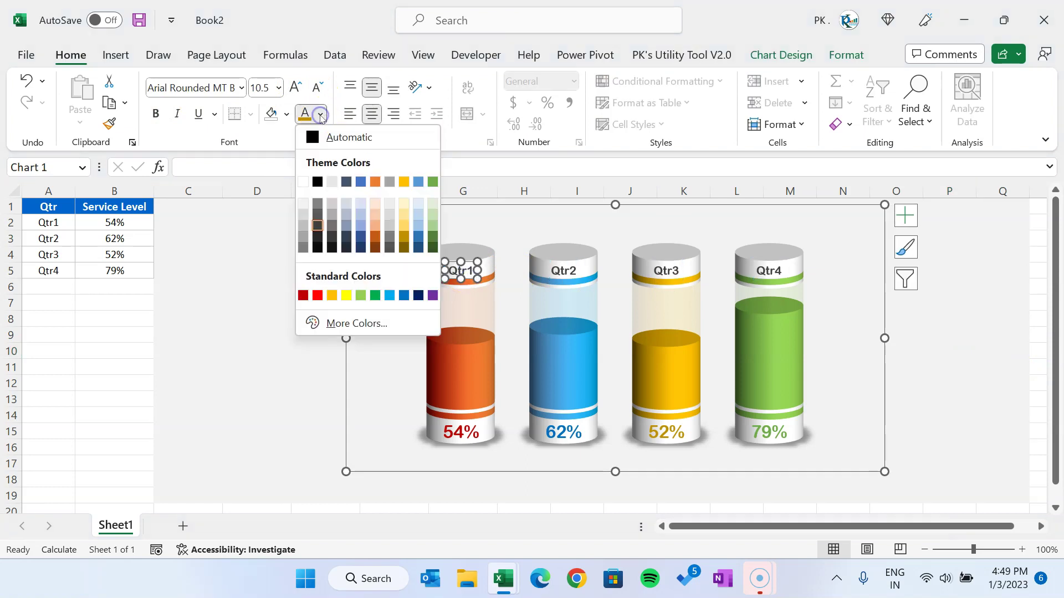
click(303, 295)
click(564, 271)
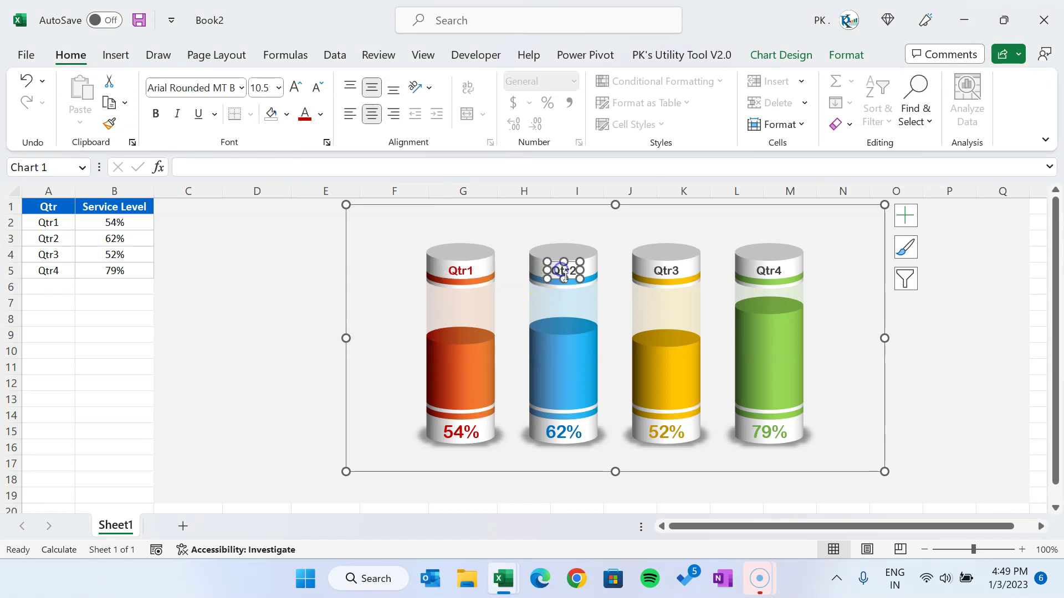
click(320, 115)
click(402, 296)
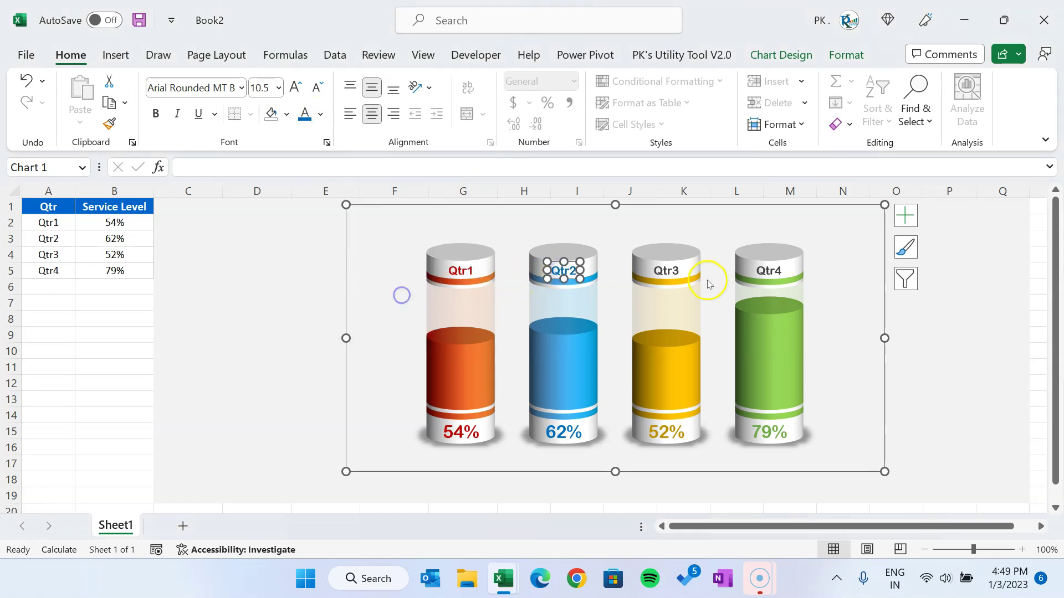
Color the Qtr3 label with the darker 25% shade of theme gold
click(666, 273)
click(320, 115)
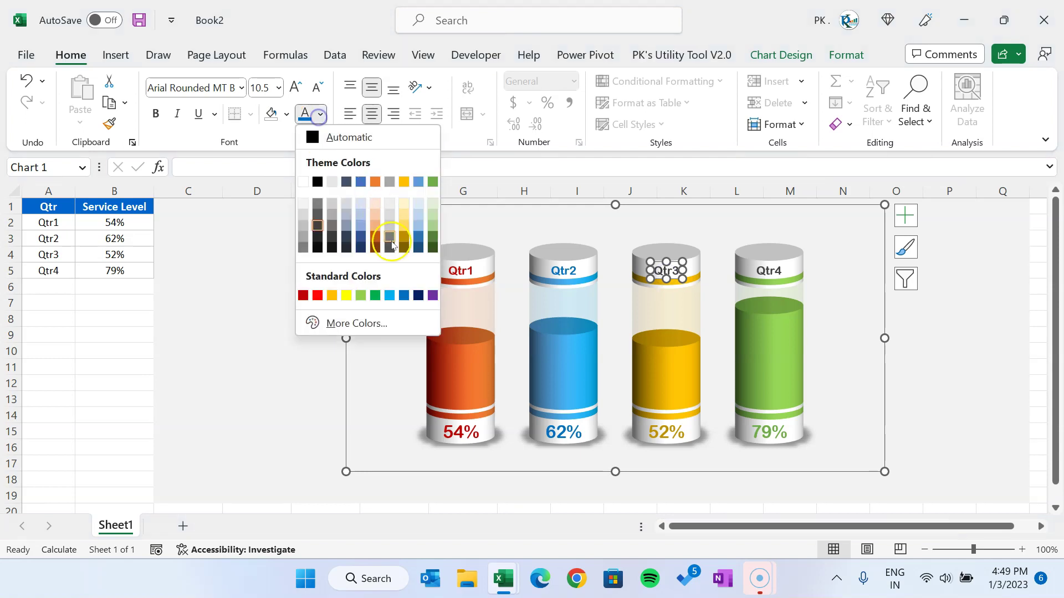
click(404, 237)
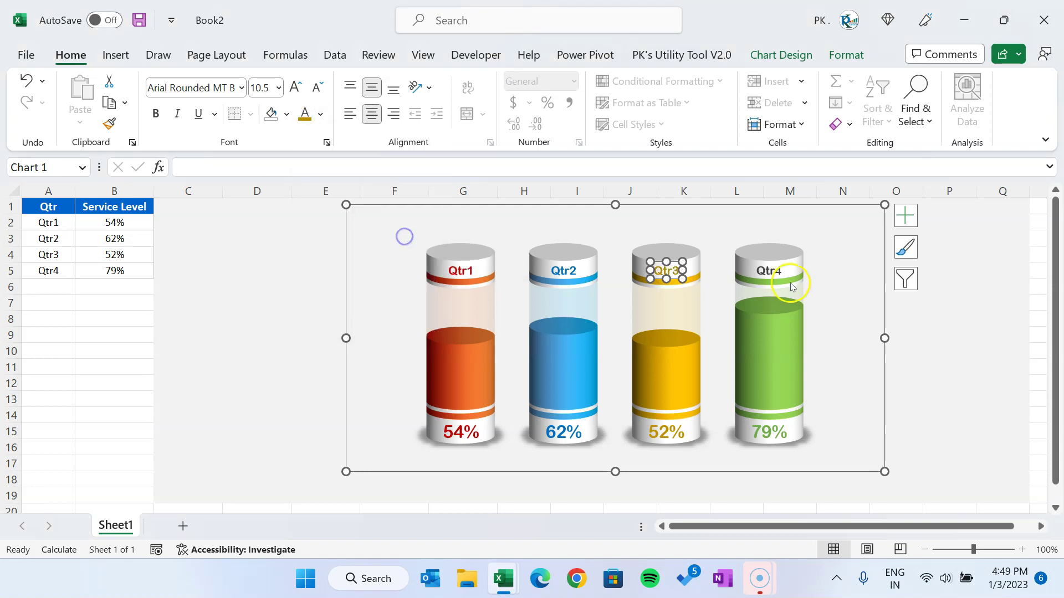
Color the Qtr4 label with theme green
click(769, 271)
click(321, 115)
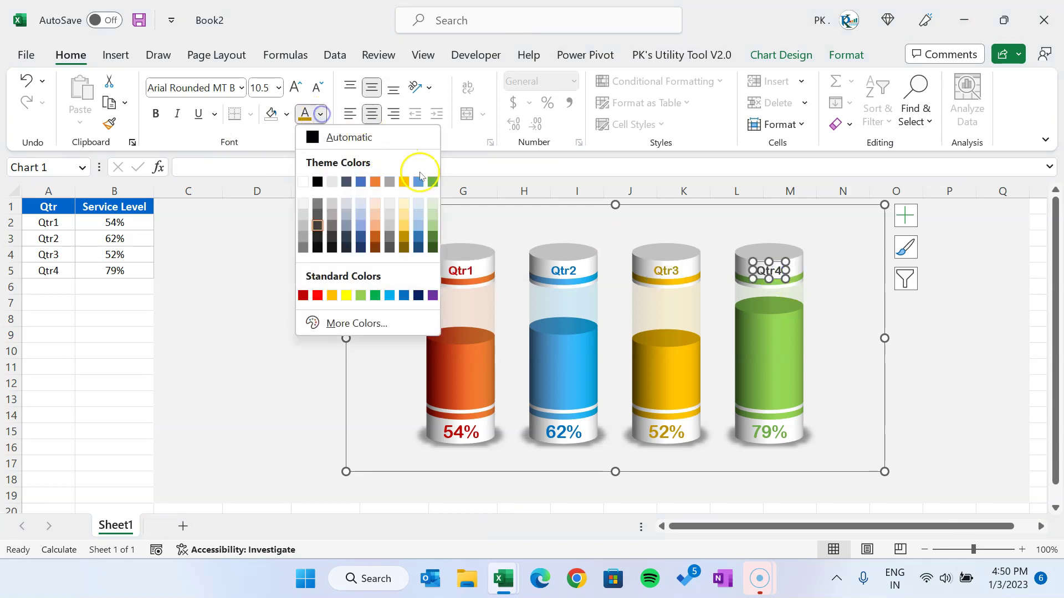
click(434, 184)
click(951, 374)
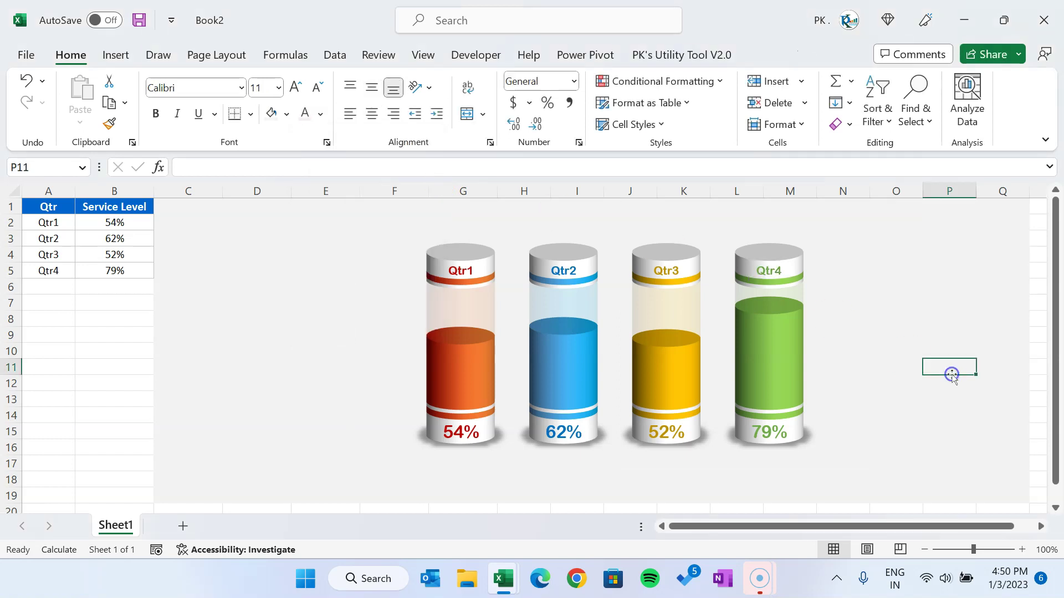
Hide the headings and gridlines on Sheet1
click(134, 363)
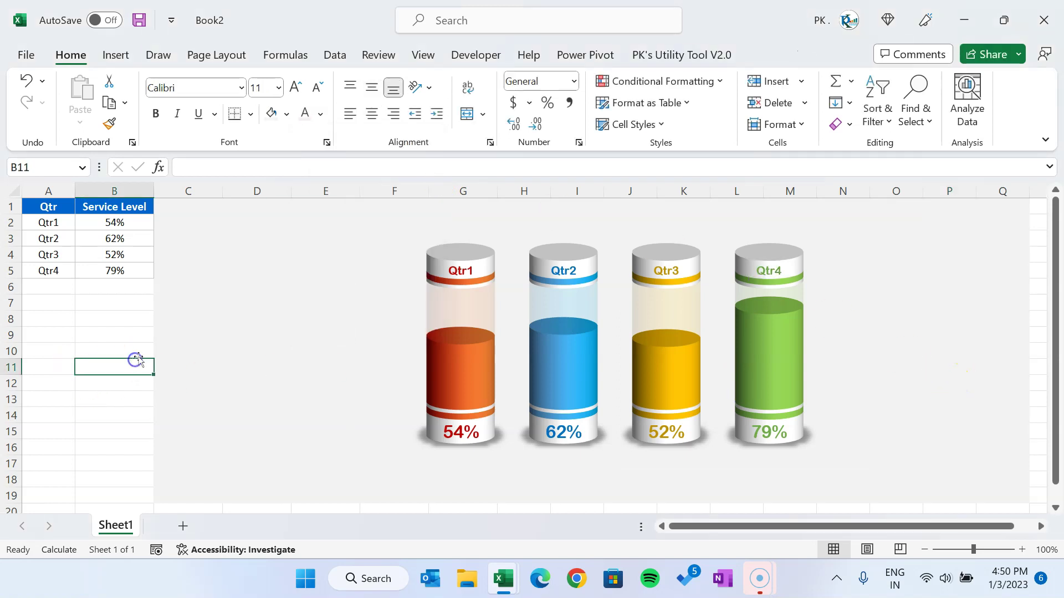
click(427, 55)
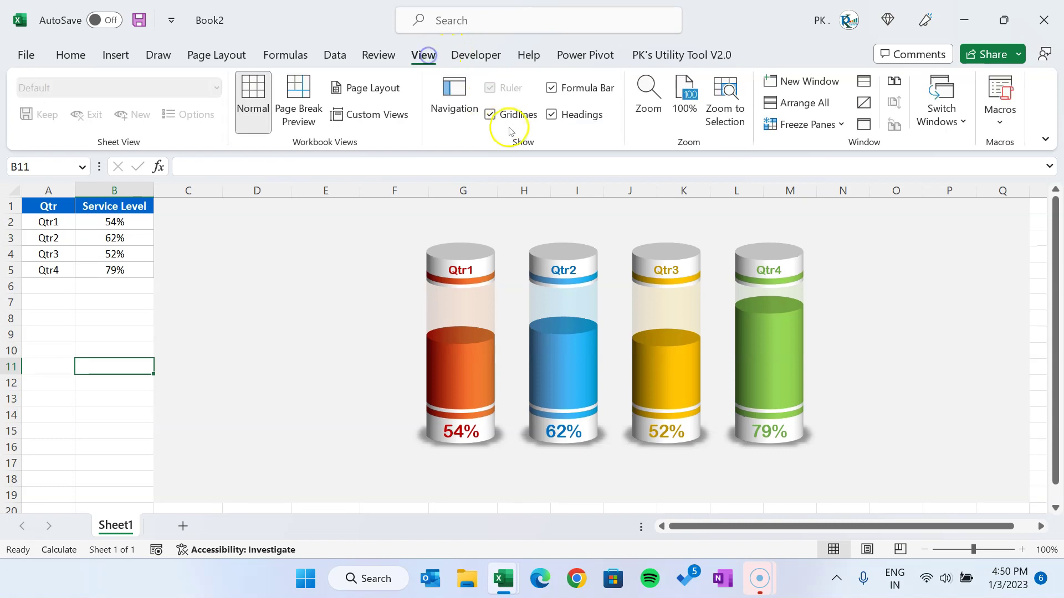
click(585, 115)
click(515, 114)
Fill the empty cells A6:C19 below the quarter table with the same light gray as the chart background
drag(34, 270, 164, 475)
click(70, 55)
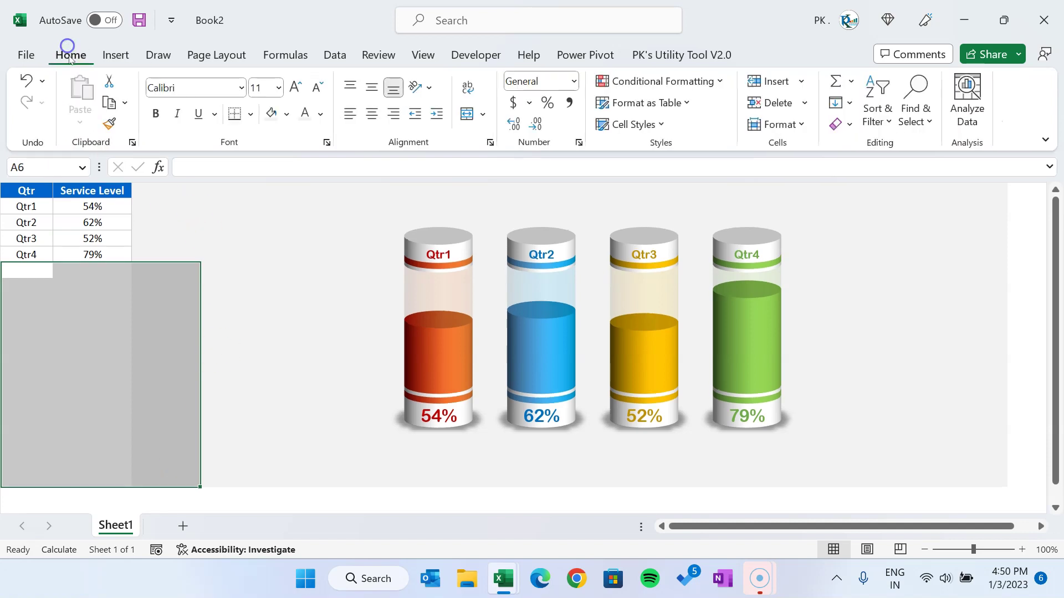
click(268, 113)
click(265, 306)
click(99, 300)
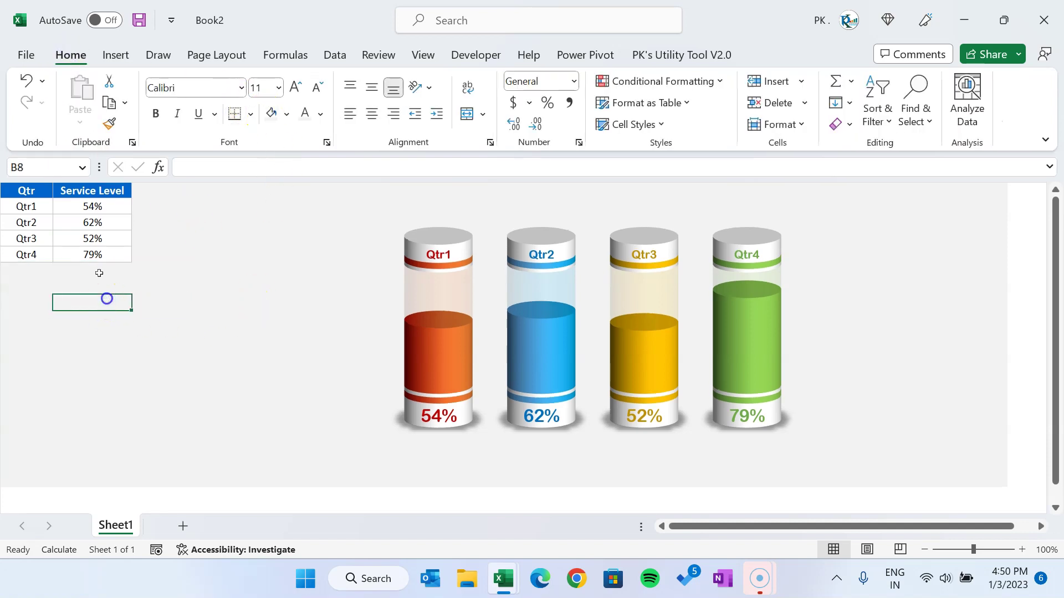
Enter =RANDBETWEEN(5,95)% as the Qtr1 service level in B2 and fill it down through Qtr4
click(107, 206)
text(=ra)
key(Down)
key(Down)
key(Down)
key(Tab)
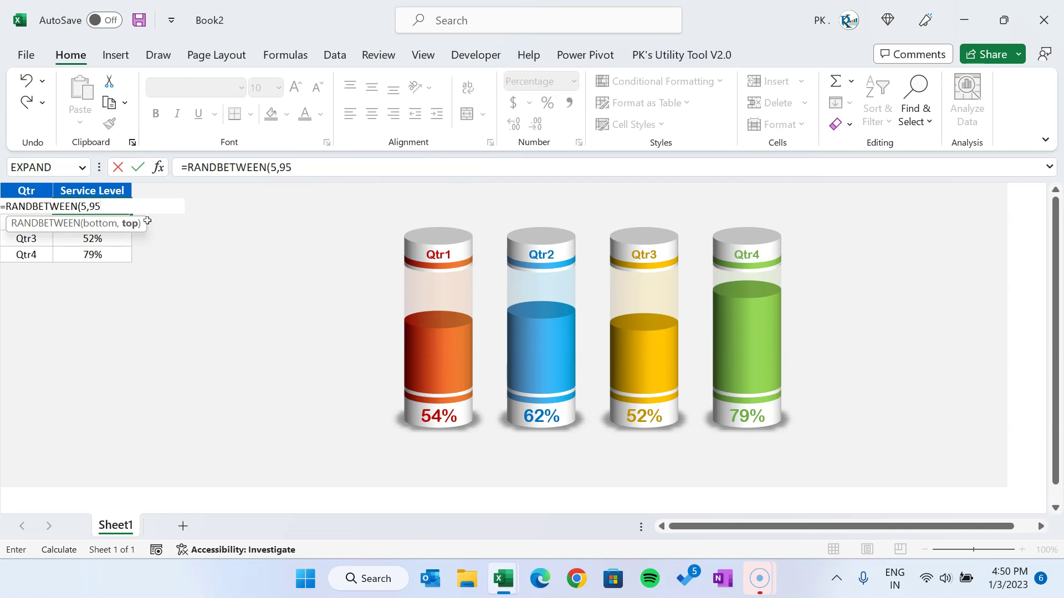
key(Return)
key(Up)
key(ctrl+shift+Down)
key(ctrl+d)
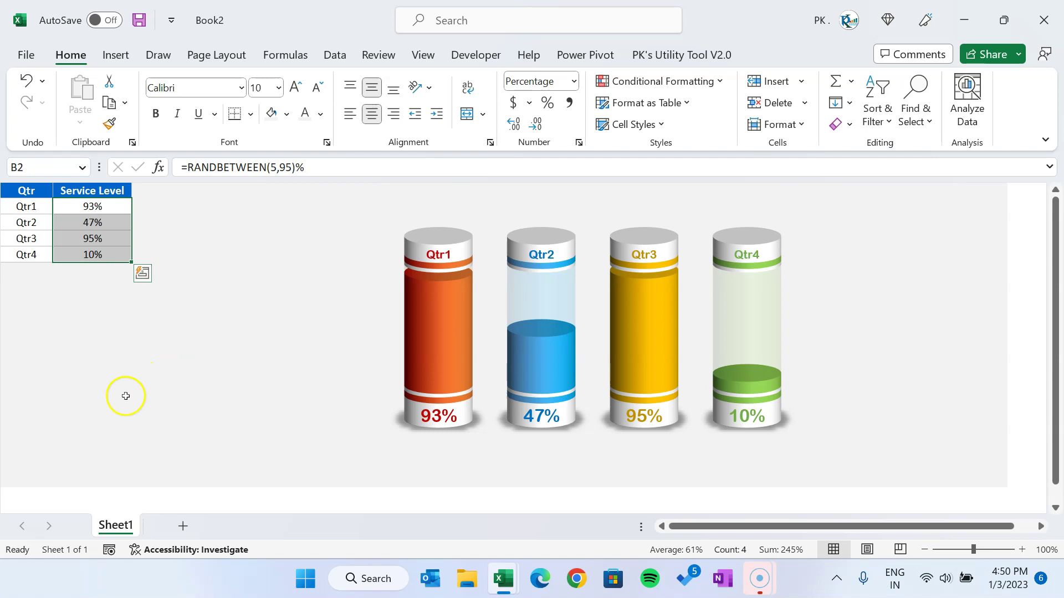
Recalculate the random service levels four times to test how the container chart responds
click(117, 405)
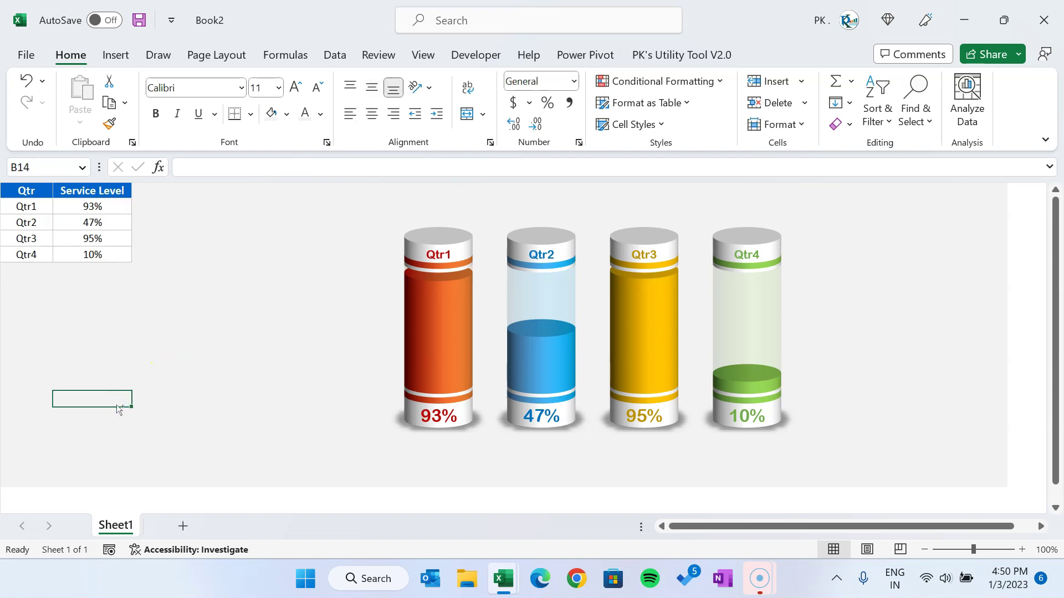
key(F9)
key(F9)
key(F9)
key(F9)
click(117, 394)
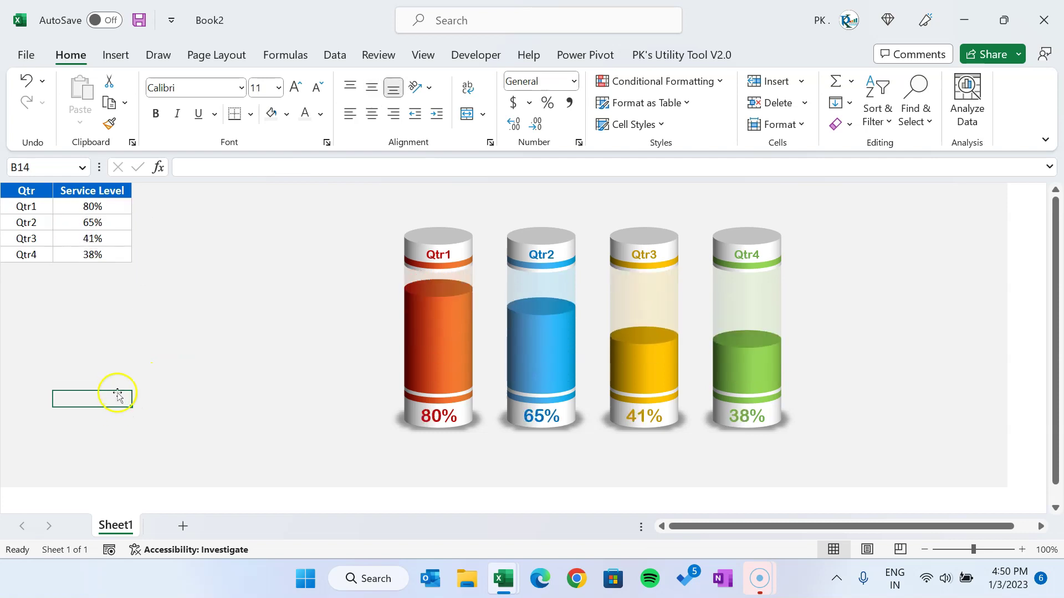
Copy the container chart and add a new worksheet with its gridlines hidden
click(646, 443)
click(645, 455)
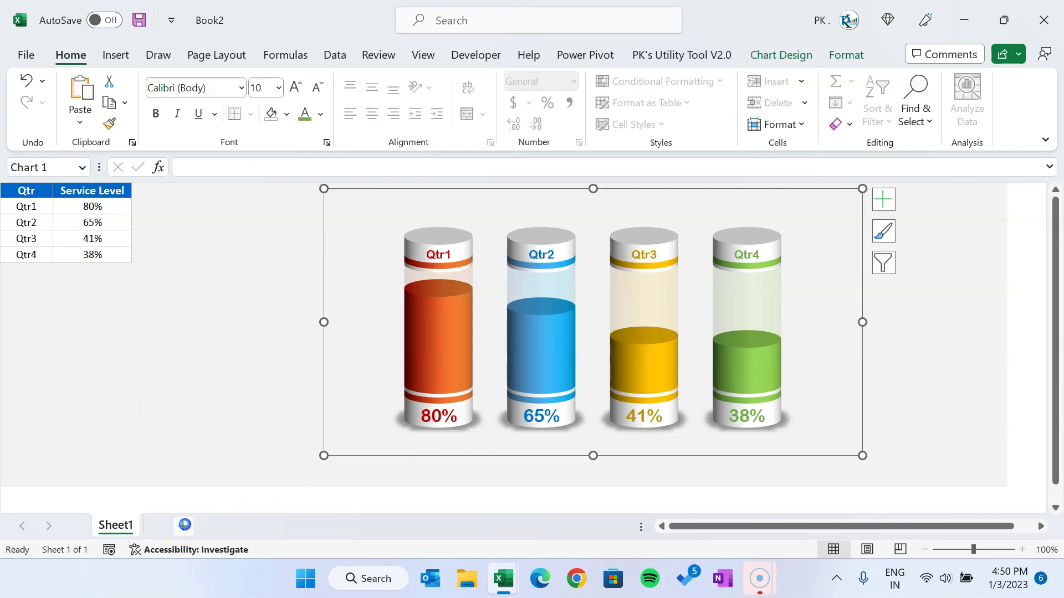
click(184, 525)
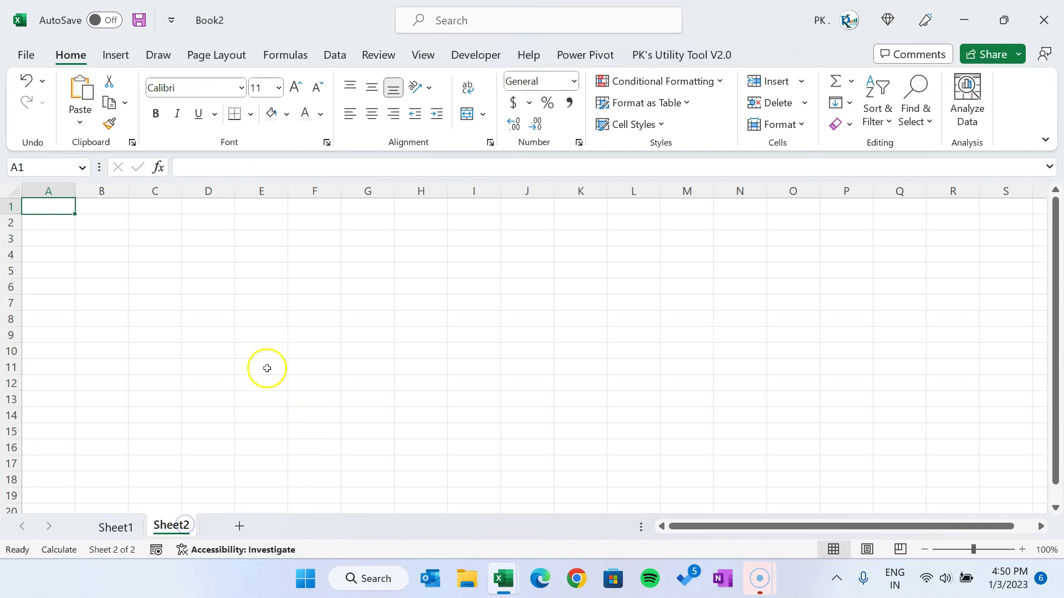
click(424, 55)
click(529, 114)
Paste the chart on Sheet2 and move it so it spans about columns A to K, starting in row 1
click(328, 259)
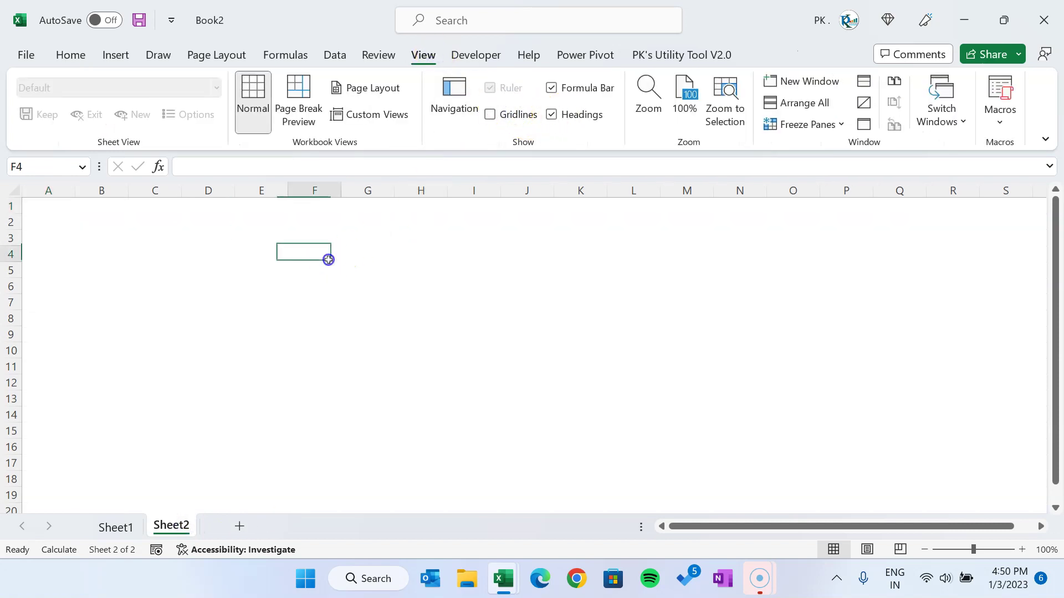
key(ctrl+v)
drag(677, 244, 451, 201)
click(773, 347)
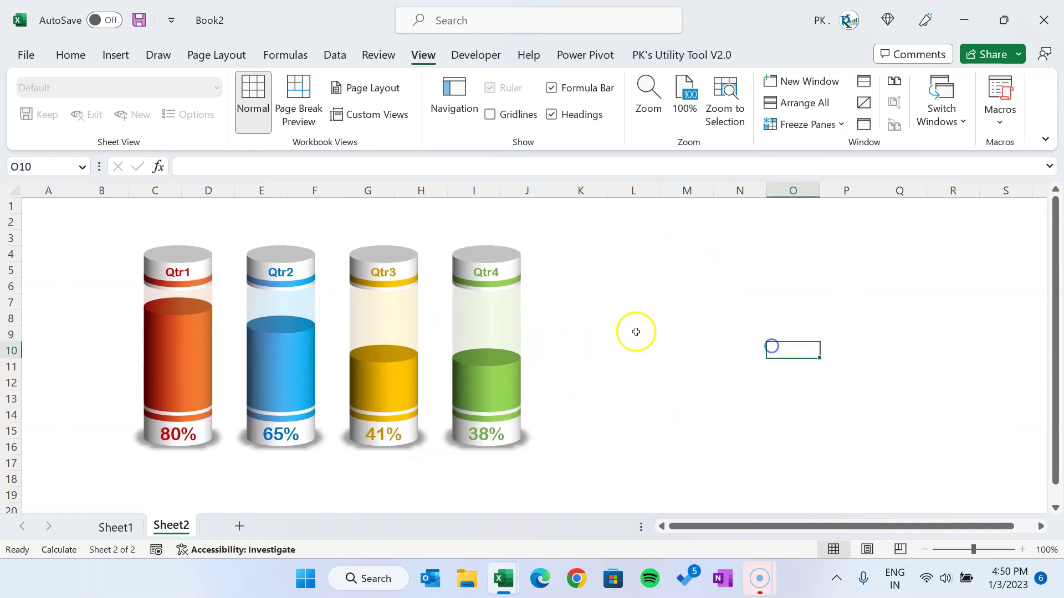
Change the column shape of the copied chart's series from Cylinder to Box
right_click(495, 302)
click(546, 489)
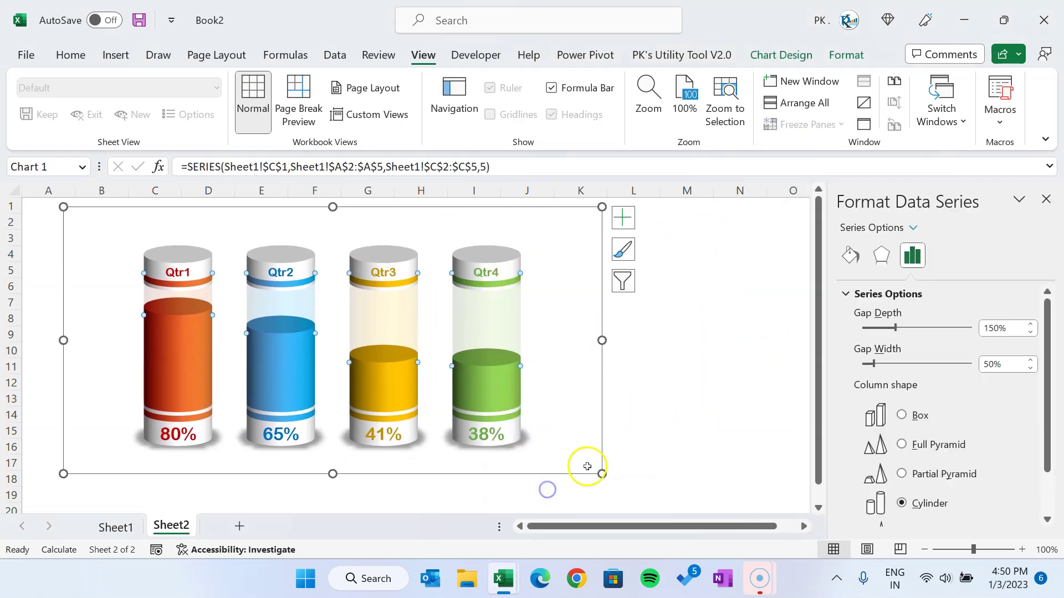
click(921, 417)
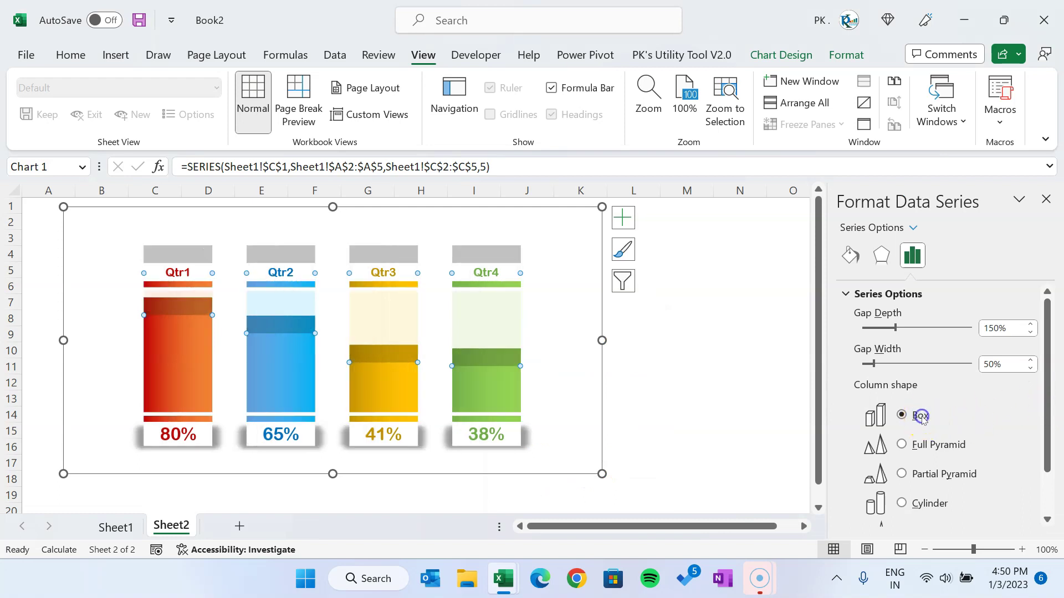
click(1047, 199)
Set the box chart's 3-D X rotation to 15°, leaving the Y rotation at 15°
right_click(465, 311)
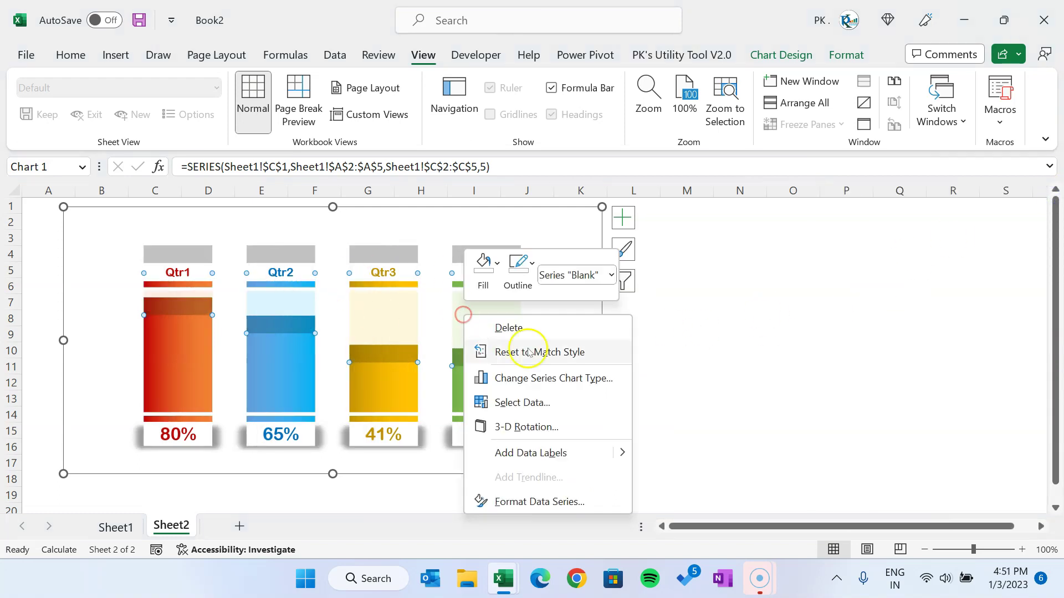
click(556, 430)
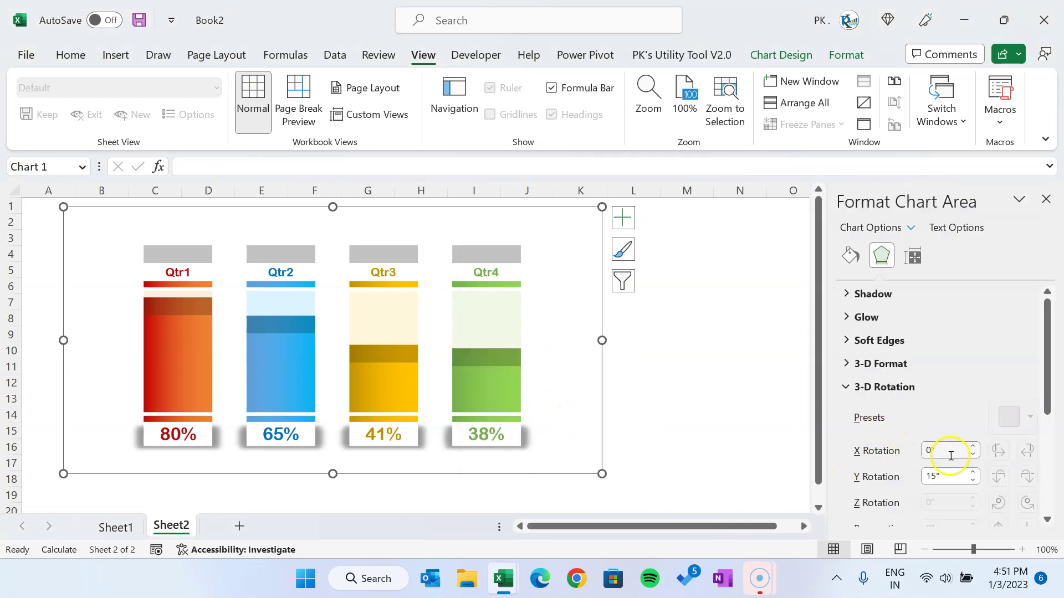
click(973, 446)
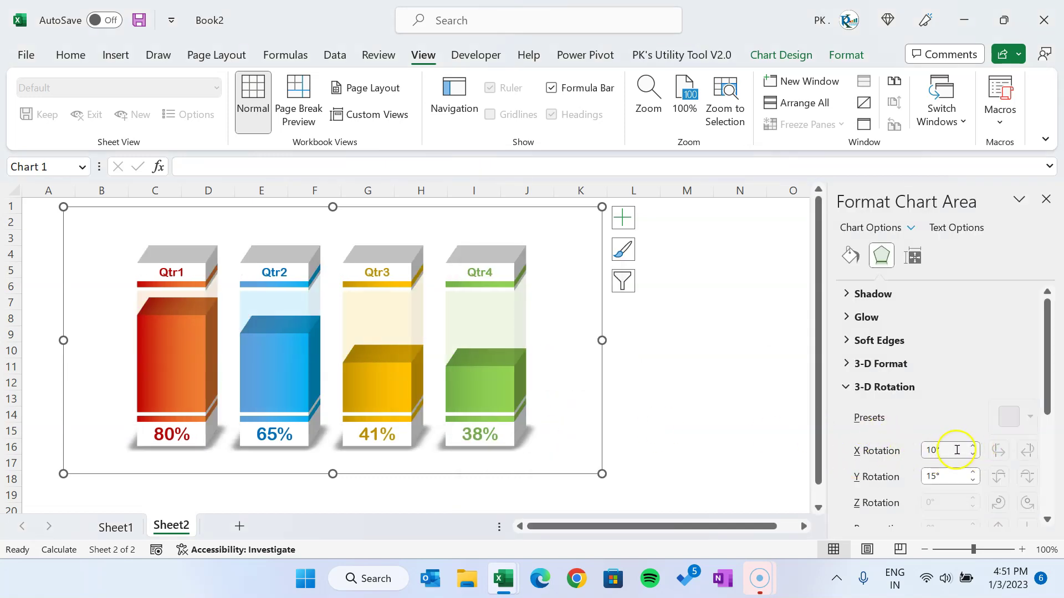
click(957, 450)
text(15)
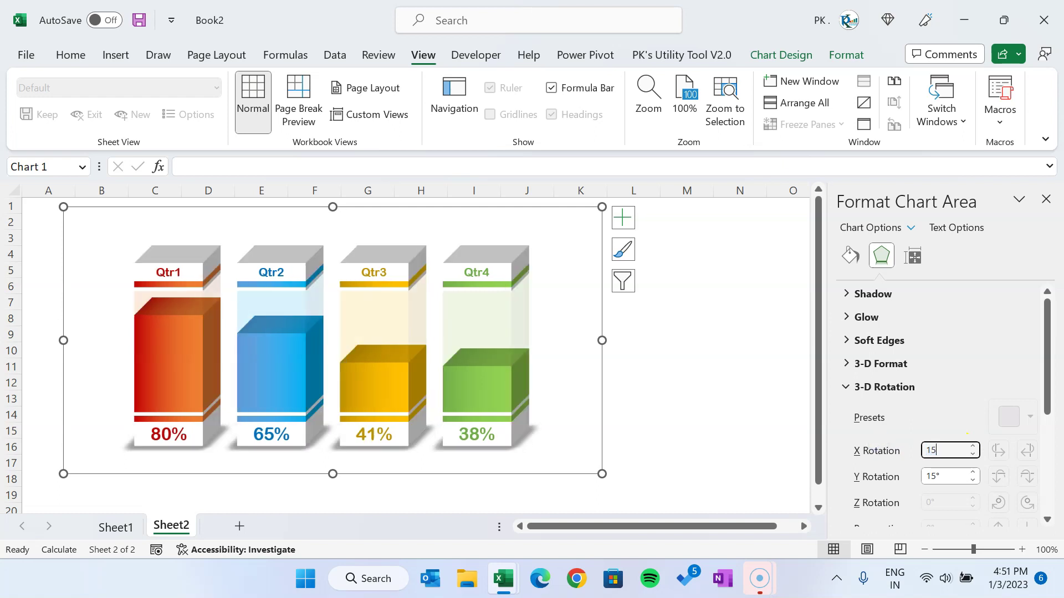
click(933, 478)
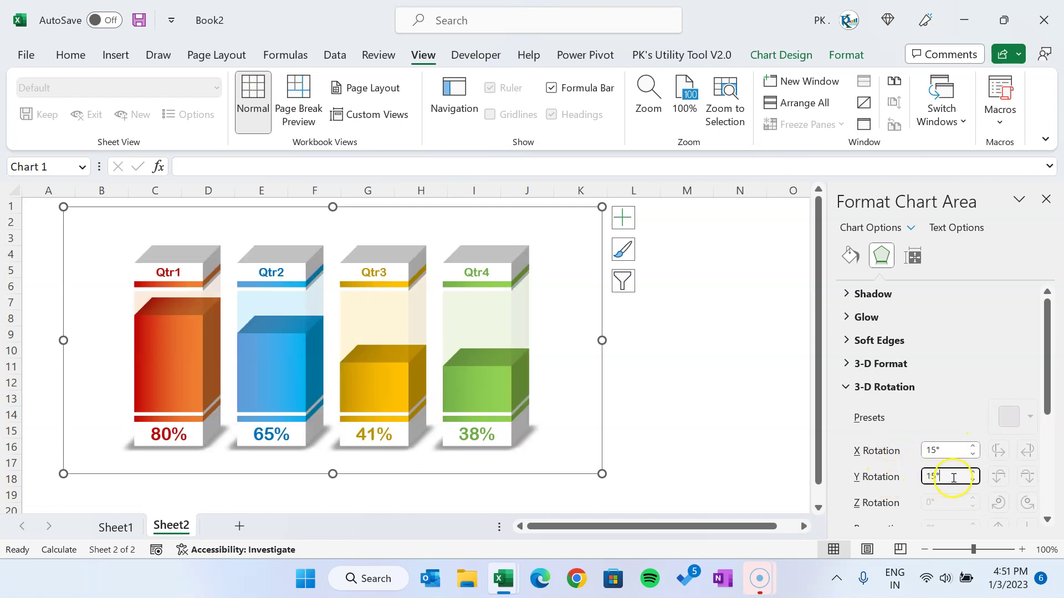
click(1046, 200)
click(779, 369)
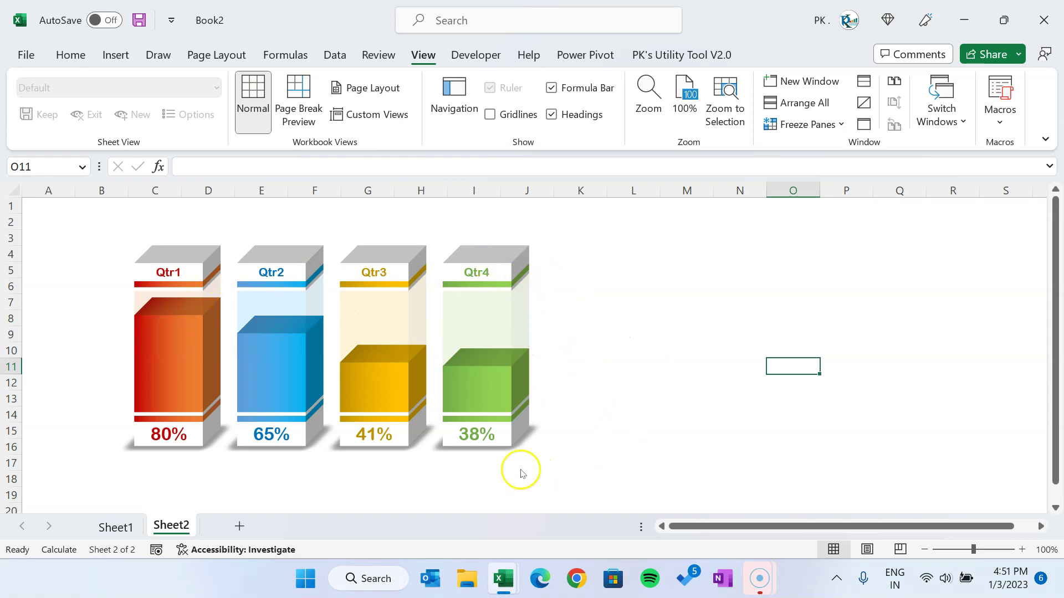
click(627, 416)
click(515, 252)
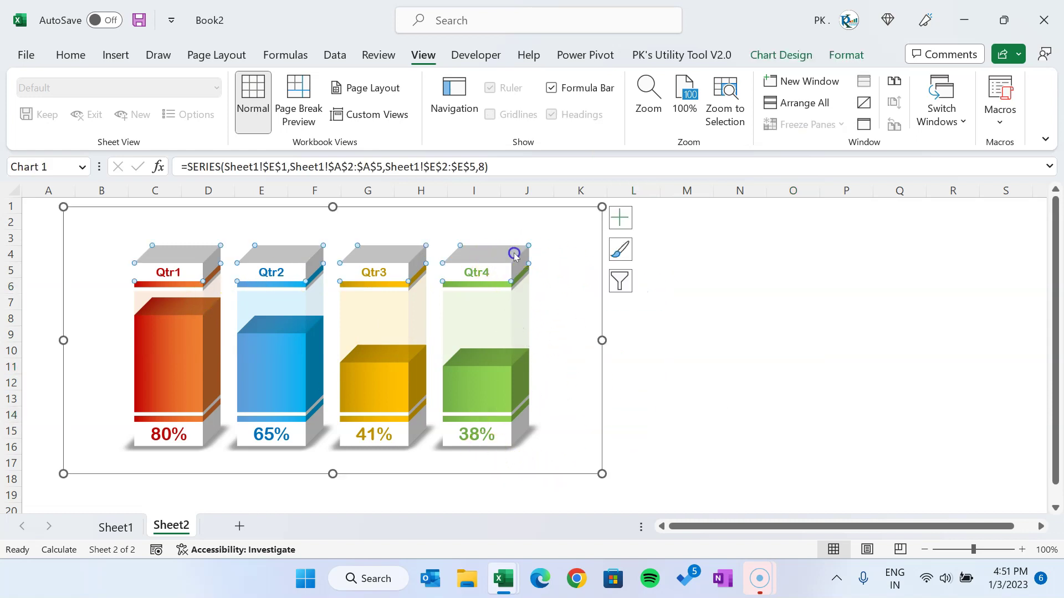
click(603, 253)
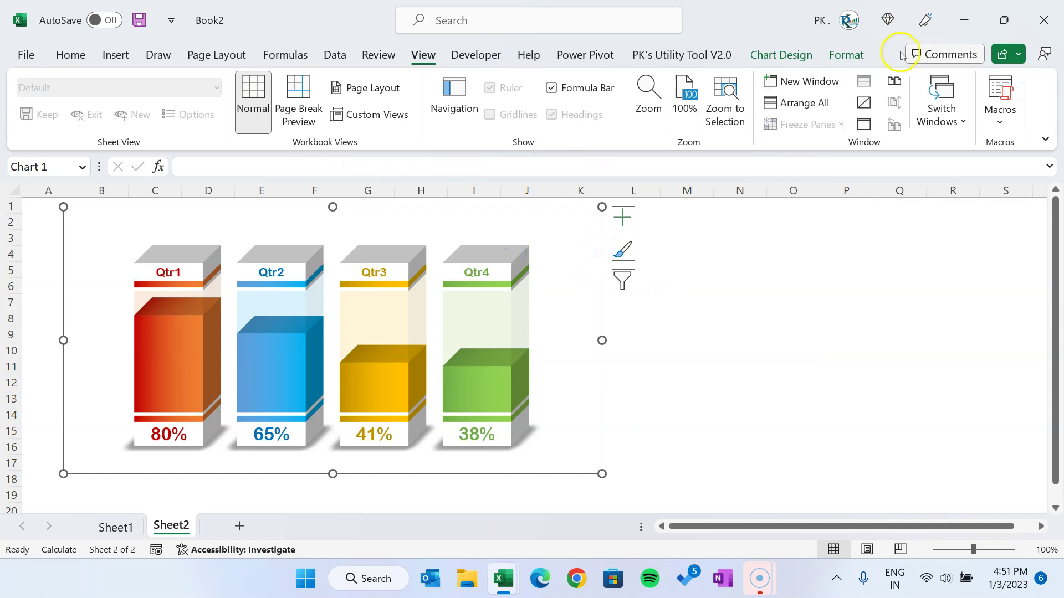
click(840, 56)
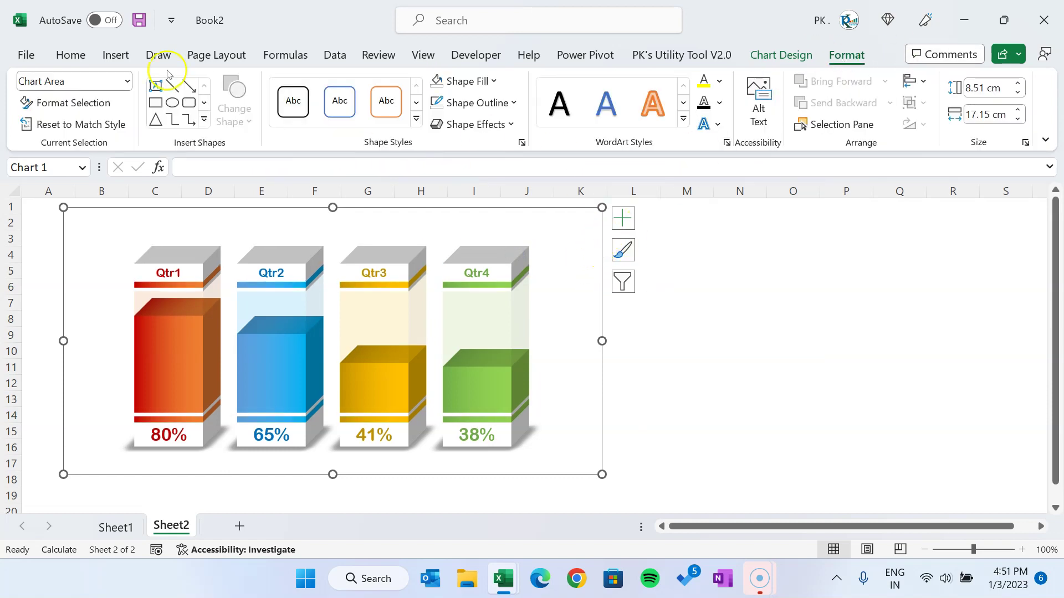
click(51, 56)
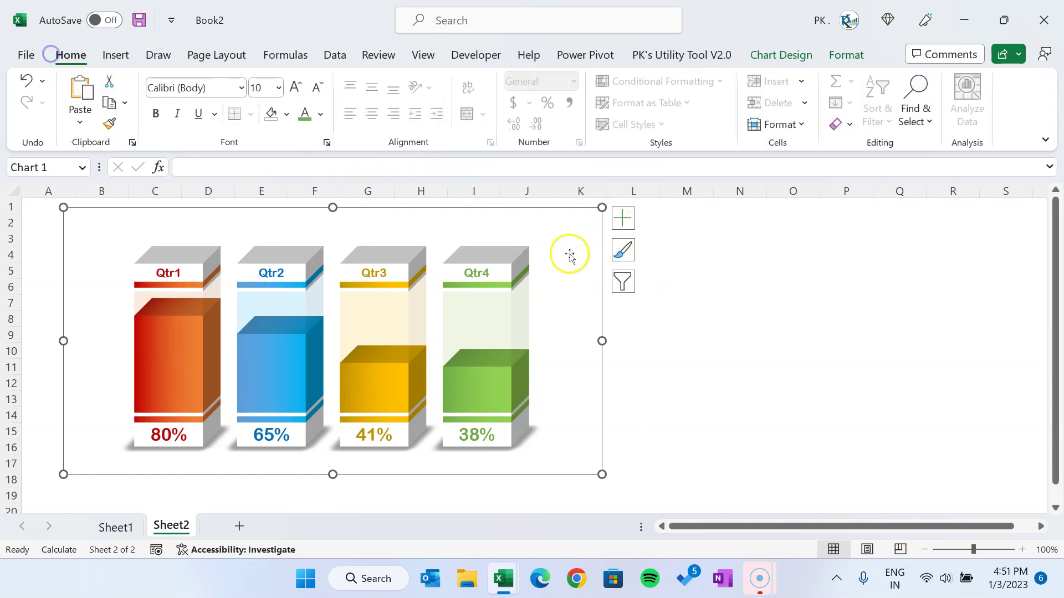
Give the chart area a gradient fill, trying the medium blue linear preset and settling on the light gray radial preset
right_click(599, 242)
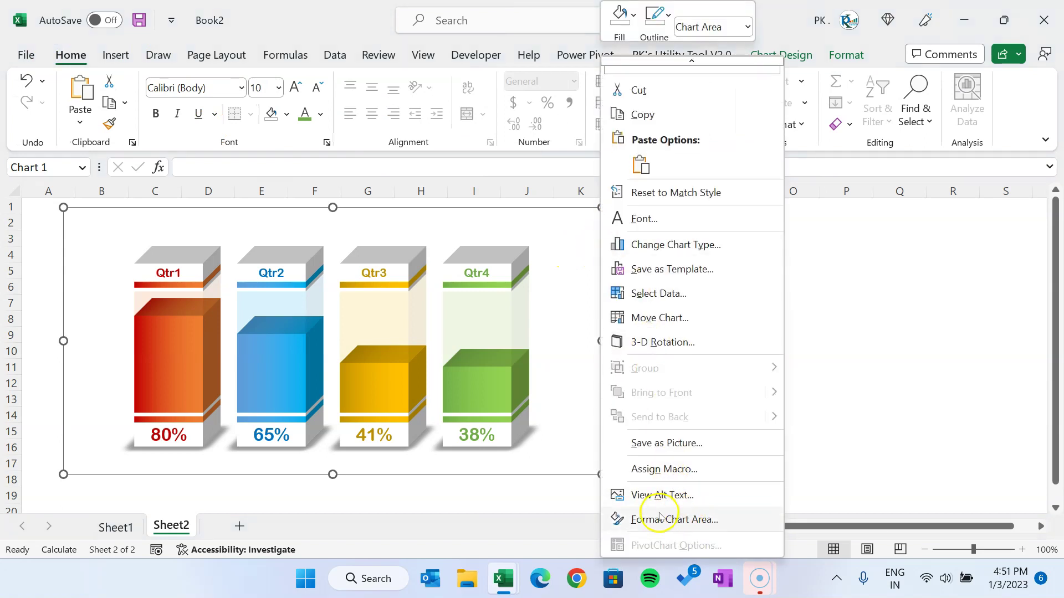
click(659, 518)
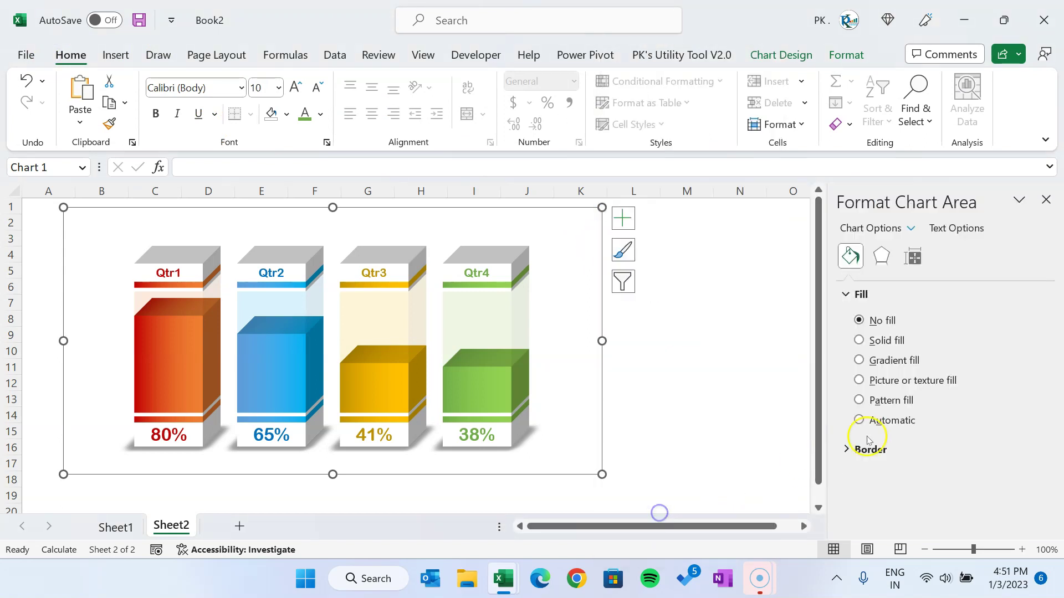
click(903, 366)
click(1019, 450)
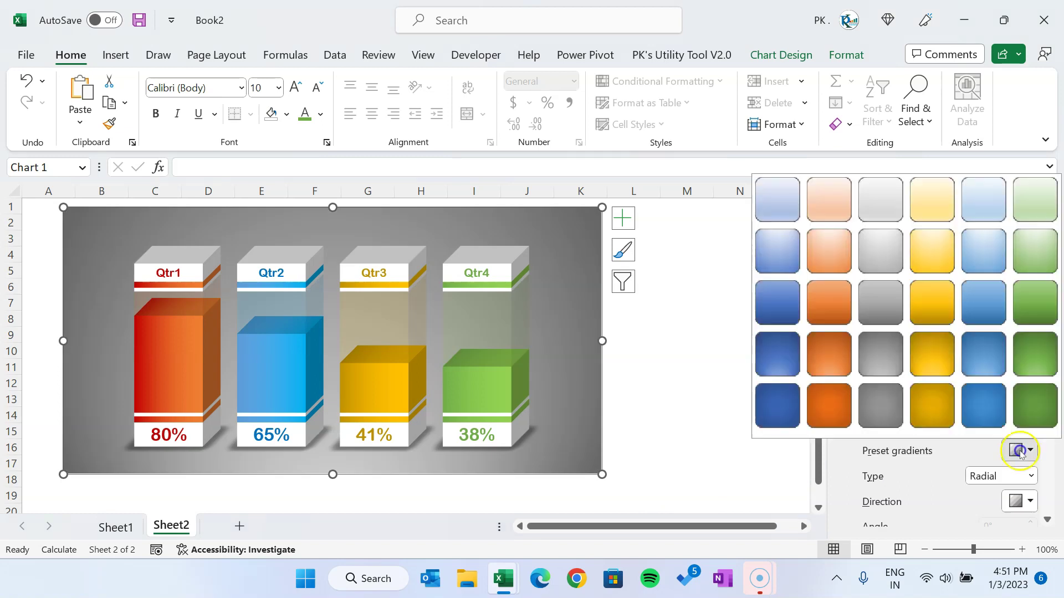
click(982, 321)
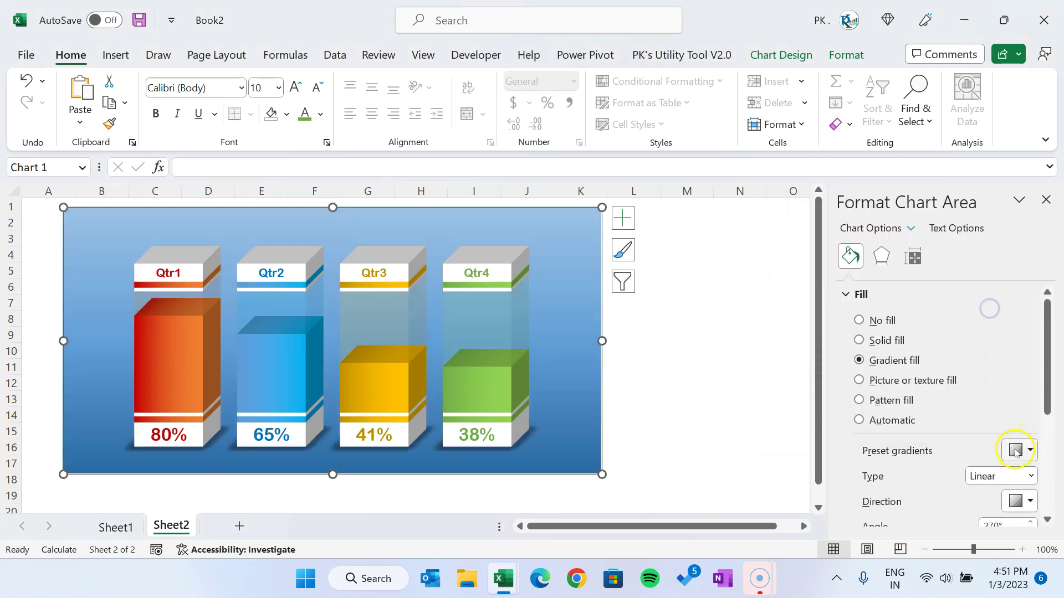
click(1022, 450)
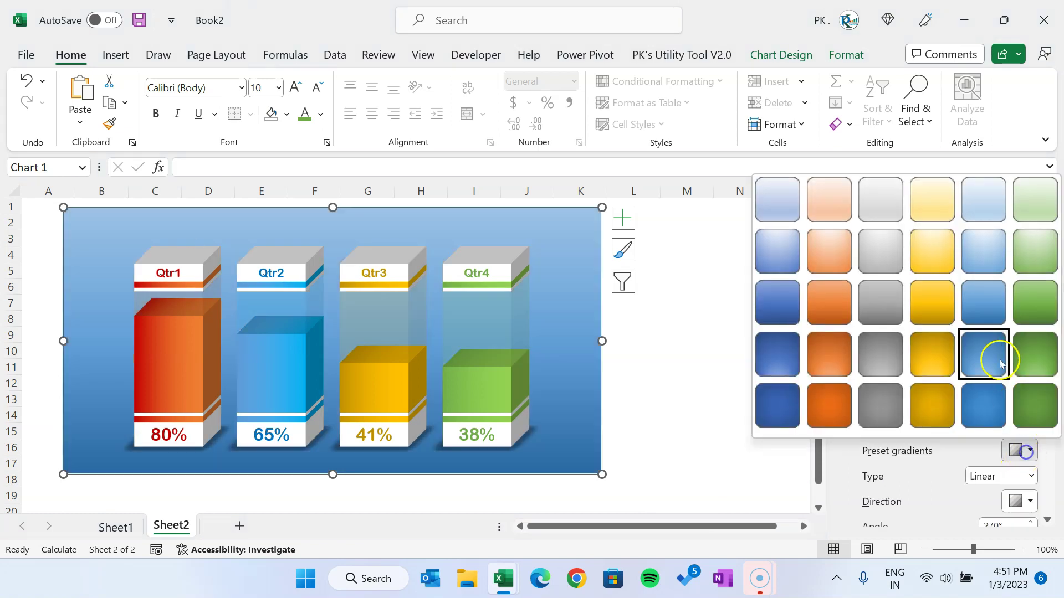
click(884, 261)
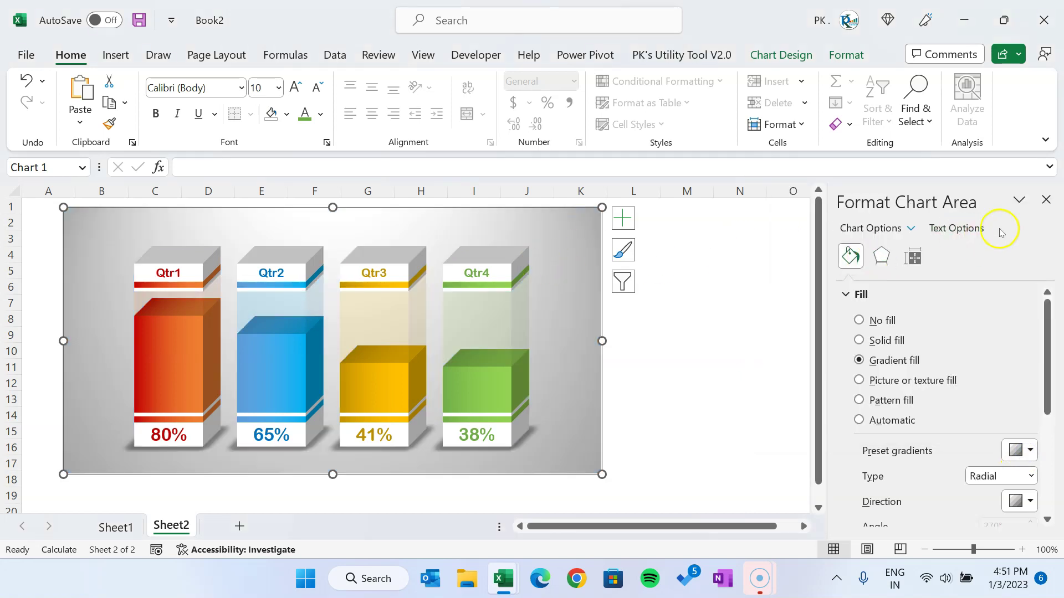
click(1046, 199)
click(729, 353)
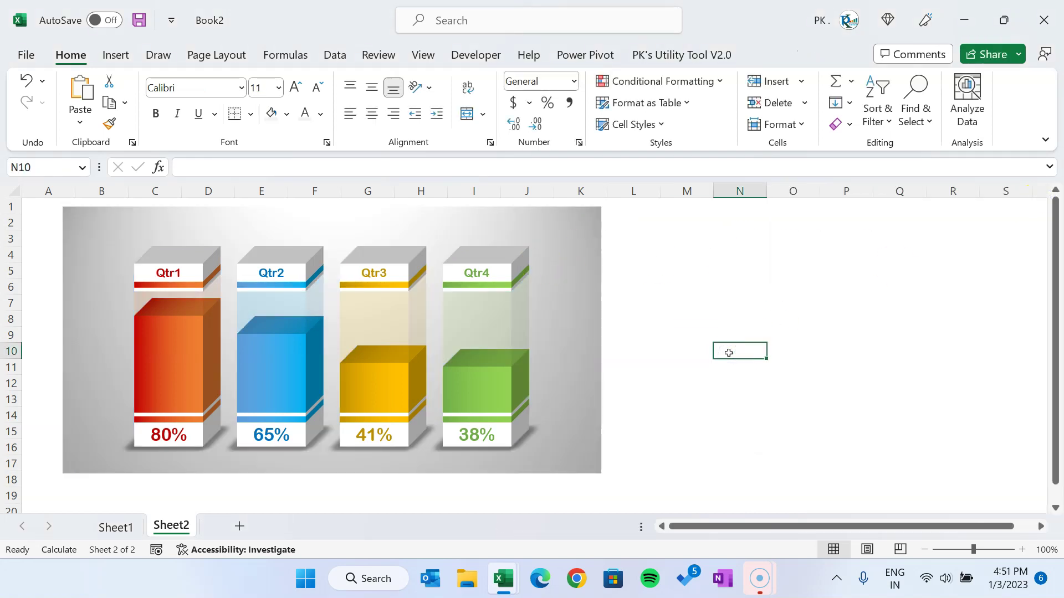